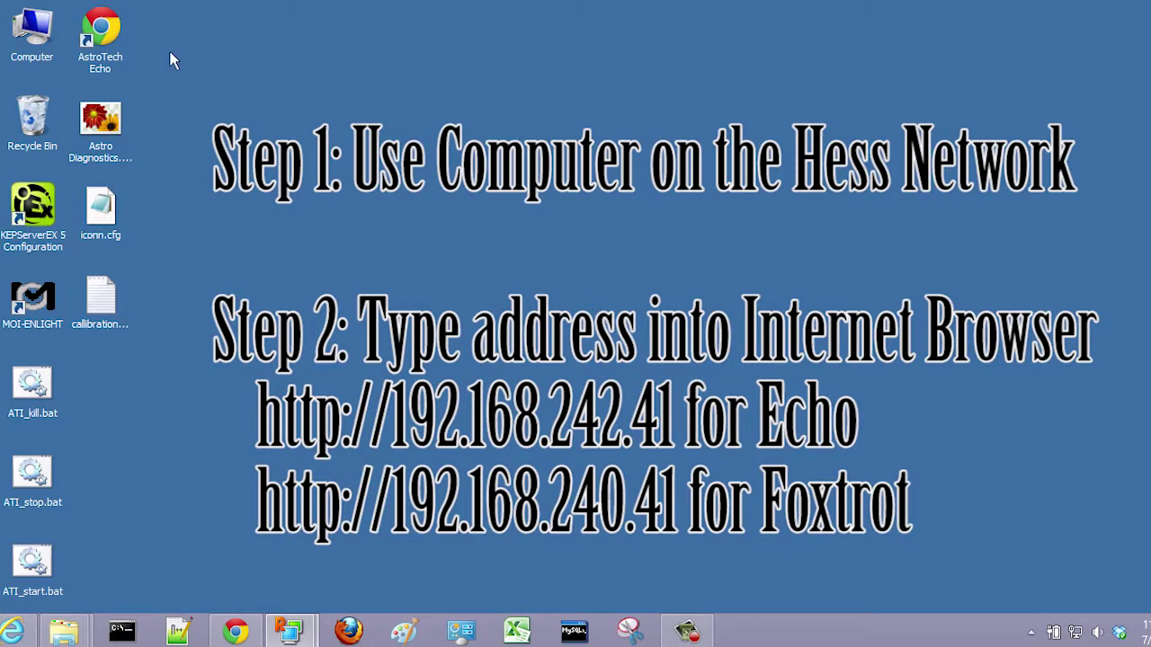
Step: Launch the AstroTech Echo shortcut to show the live tendon load dashboard at echo.apmonitor.com
double_click(103, 26)
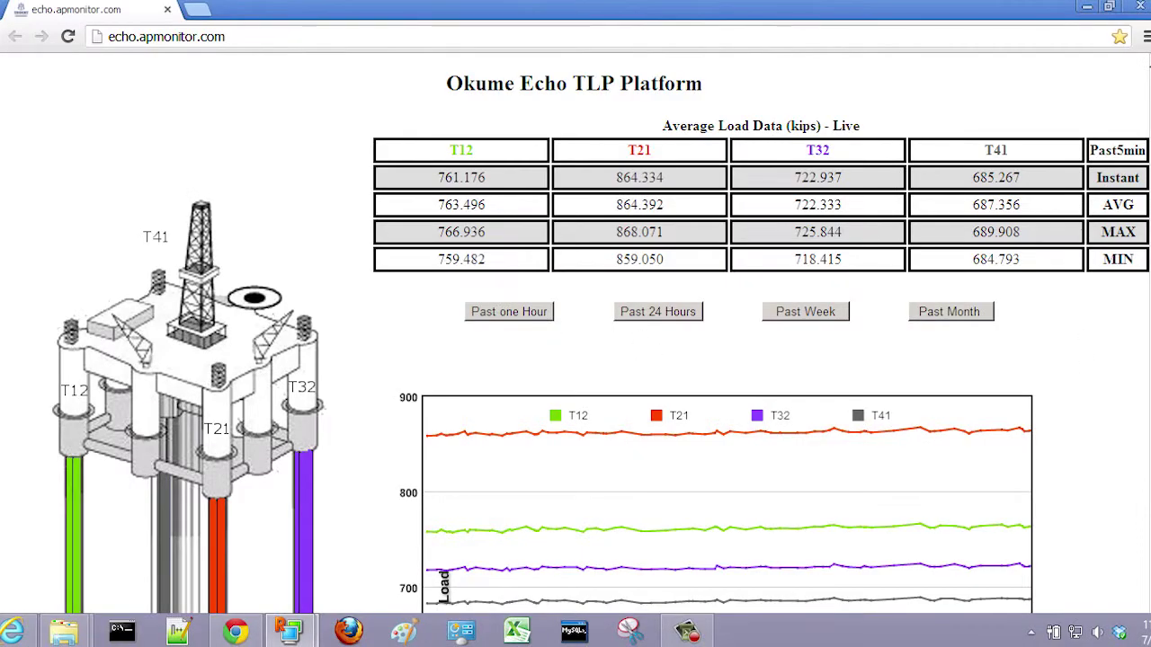
scroll(391, 333, "down", 5)
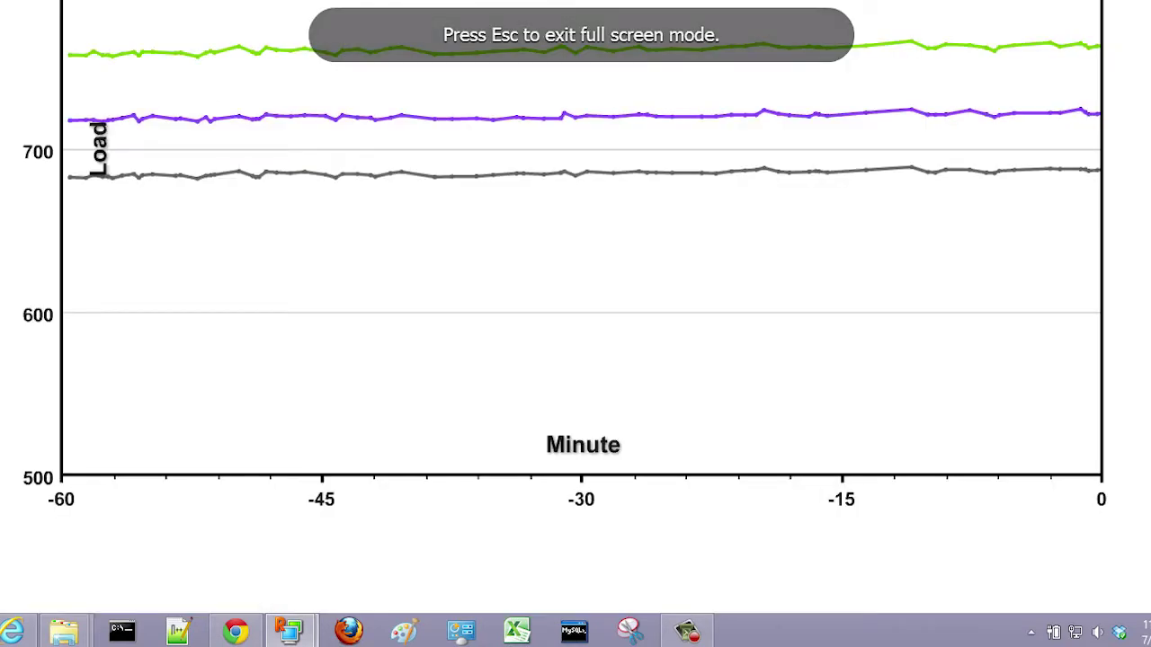
scroll(576, 323, "up", 3)
scroll(575, 323, "down", 2)
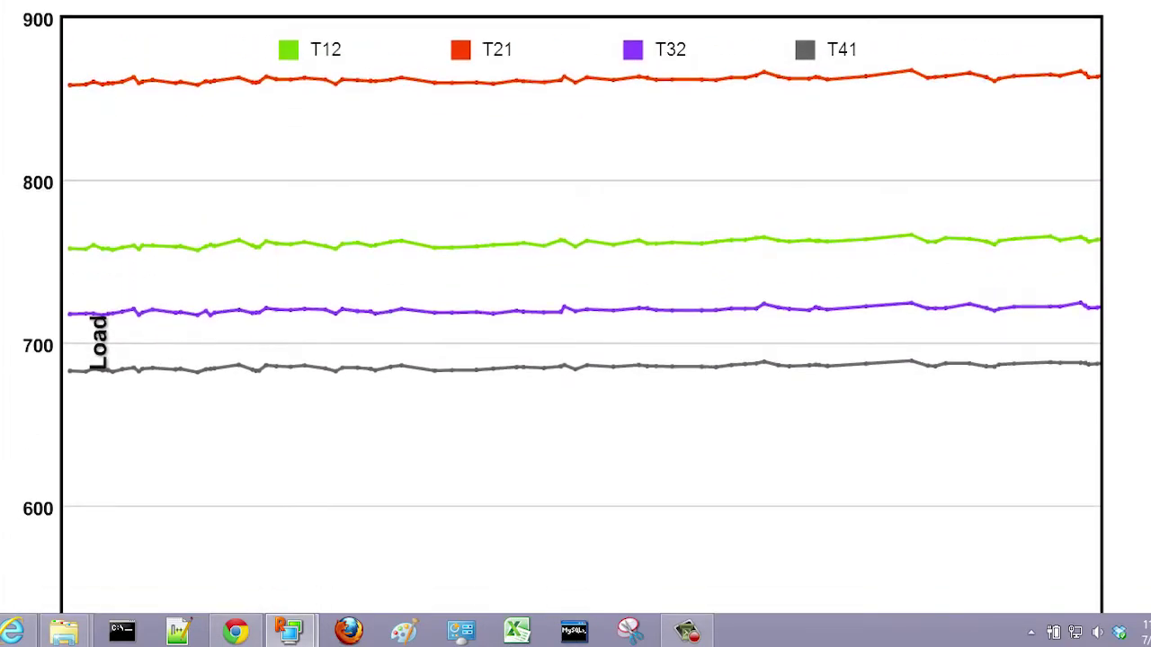
scroll(575, 324, "up", 2)
scroll(575, 324, "up", 1)
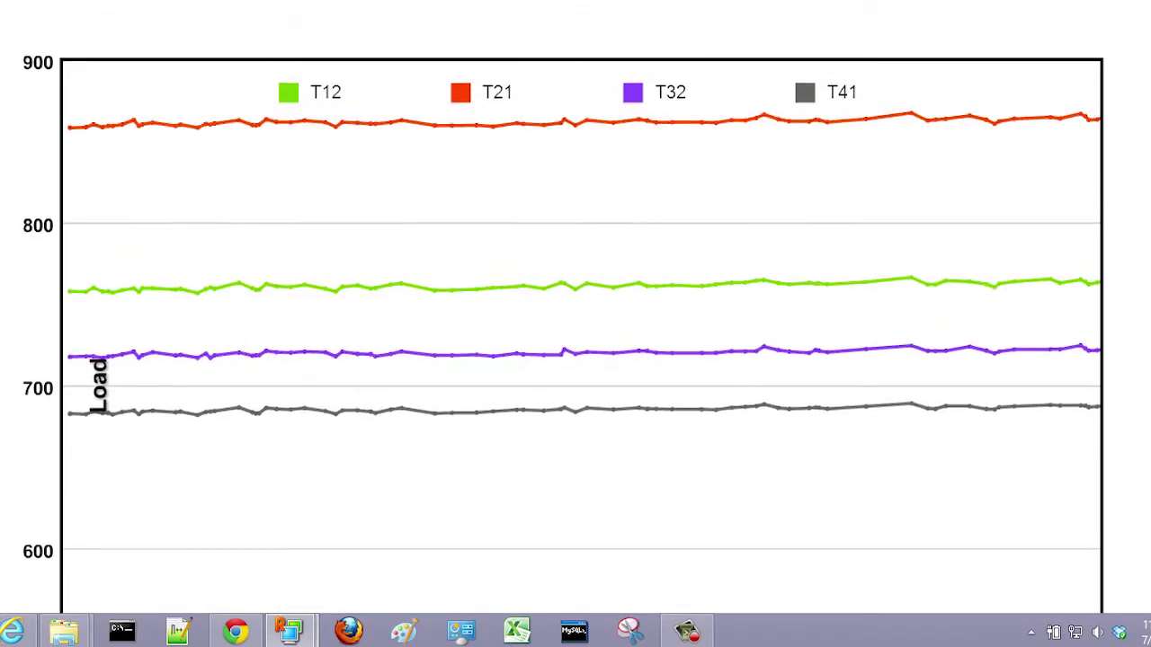
scroll(576, 324, "down", 3)
scroll(576, 324, "up", 1)
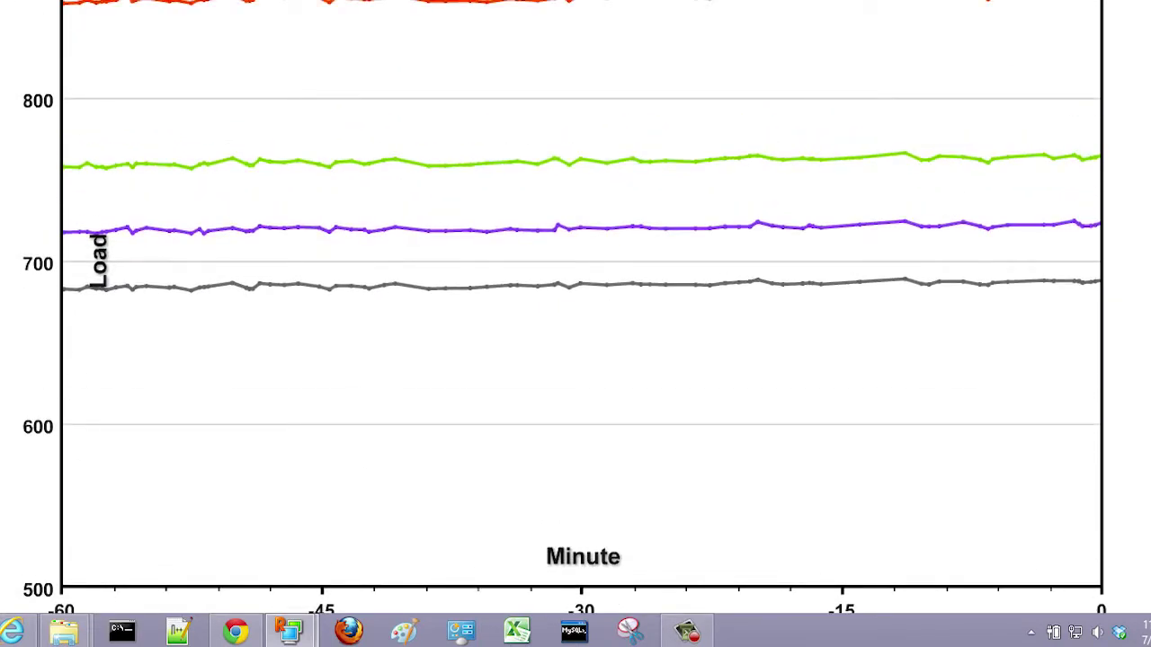
scroll(575, 324, "up", 1)
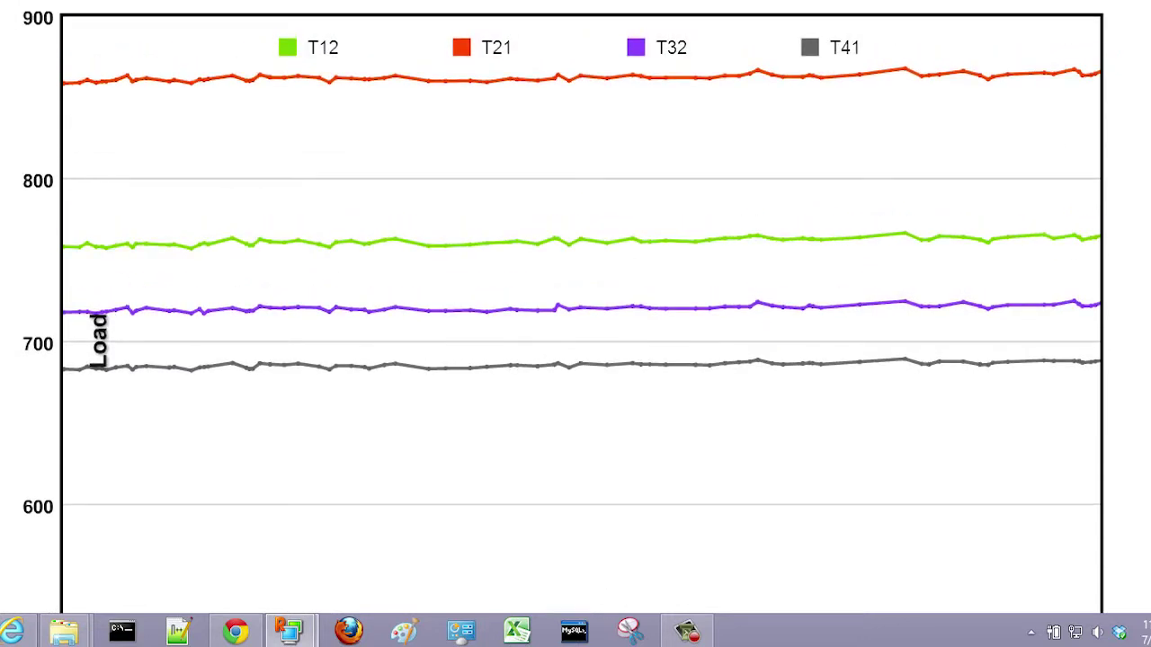
key("ctrl+0")
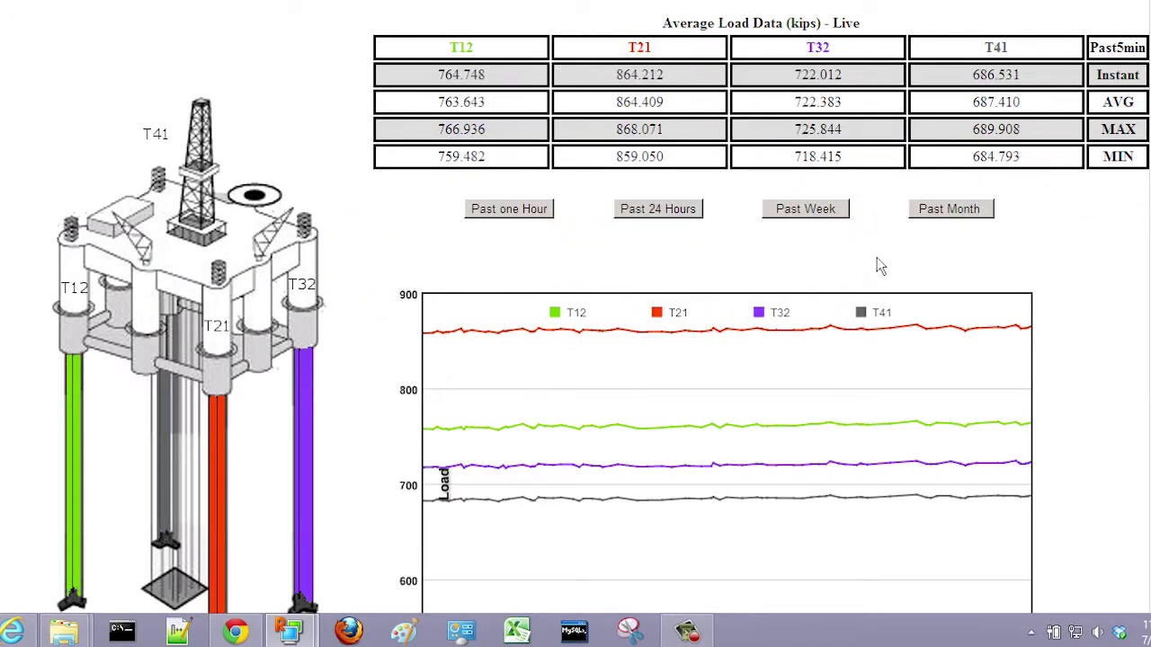
Step: Widen the load chart from past 24 hours to past week, then past month, and show T12 alone
left_click(666, 209)
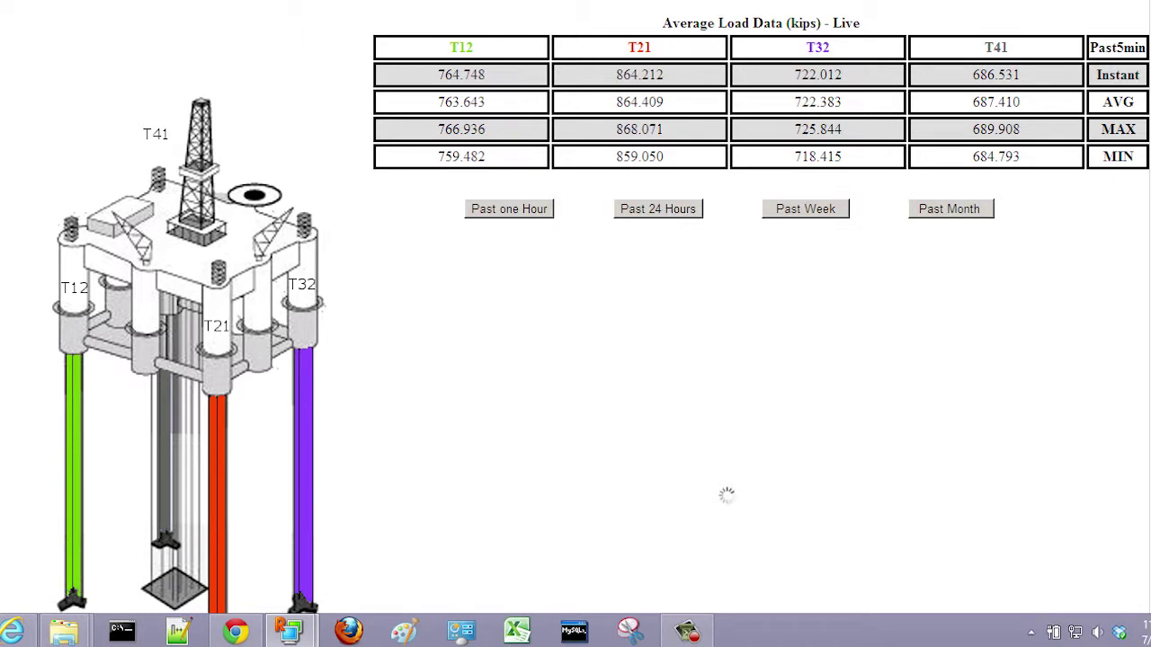
scroll(575, 302, "down", 3)
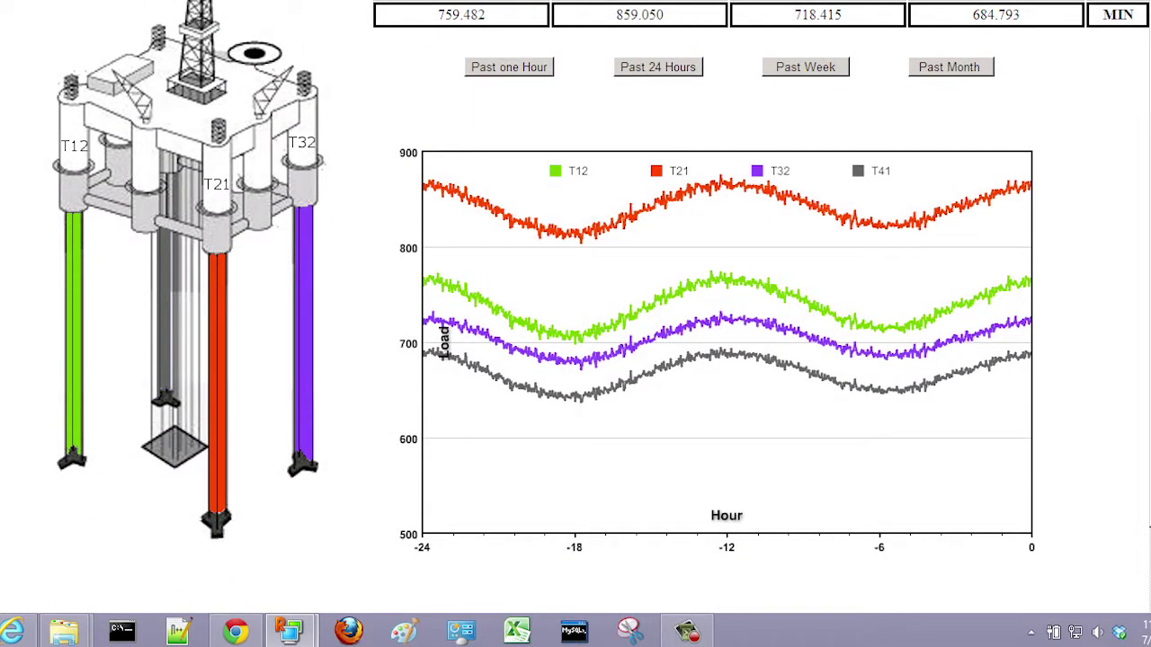
scroll(865, 123, "up", 1)
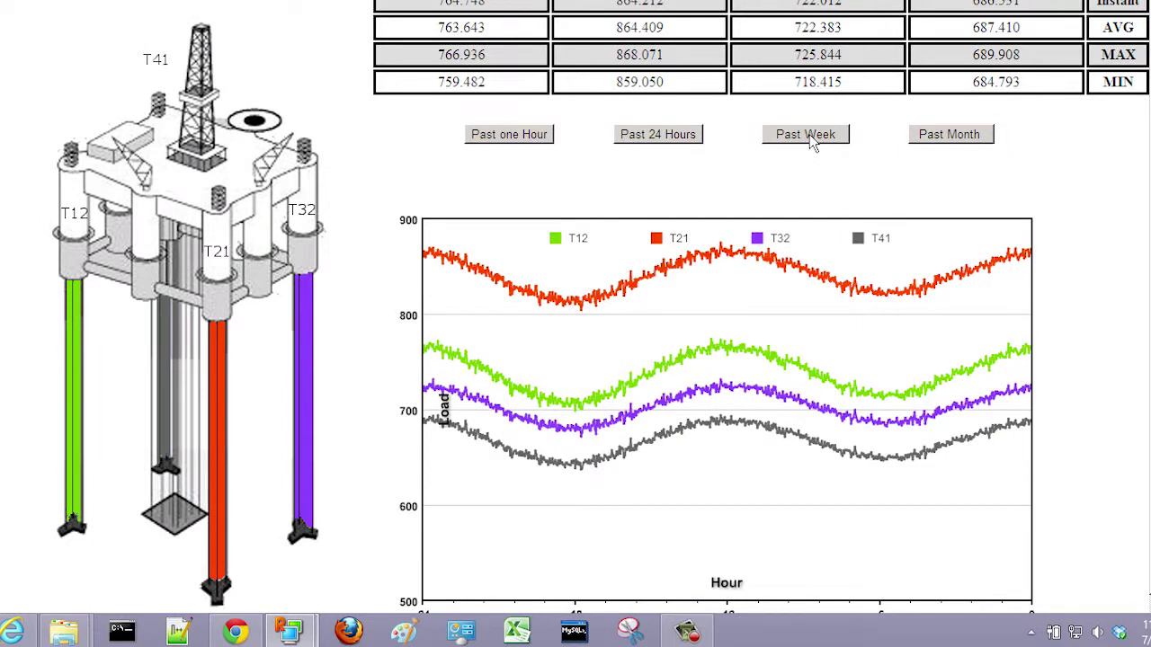
left_click(812, 142)
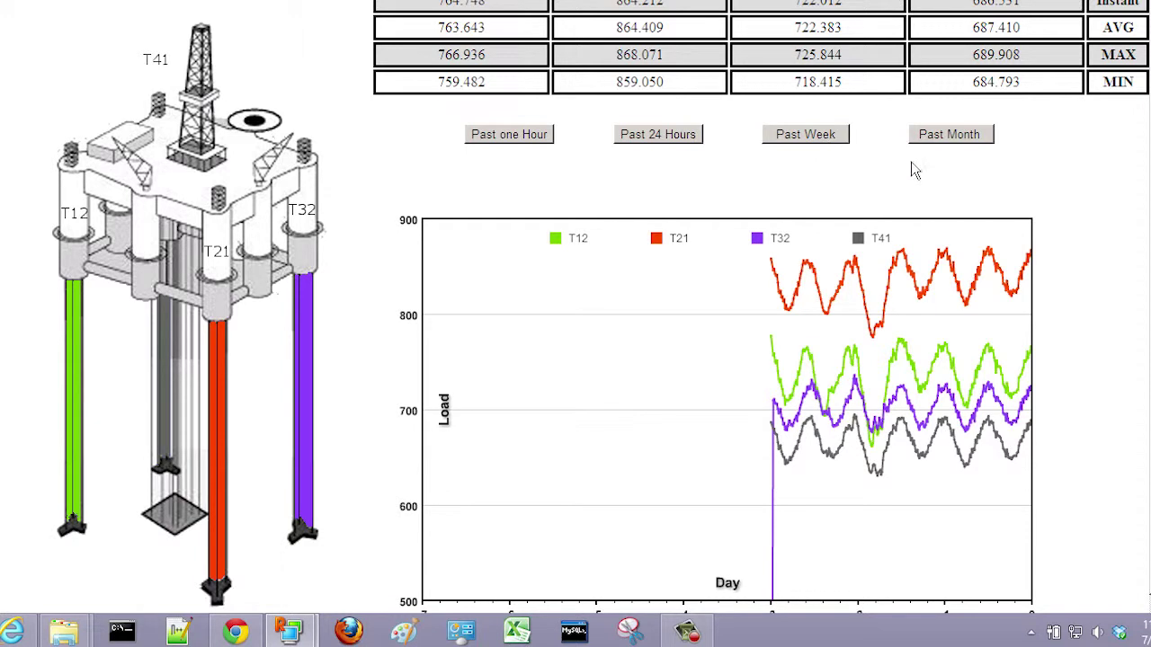
left_click(965, 144)
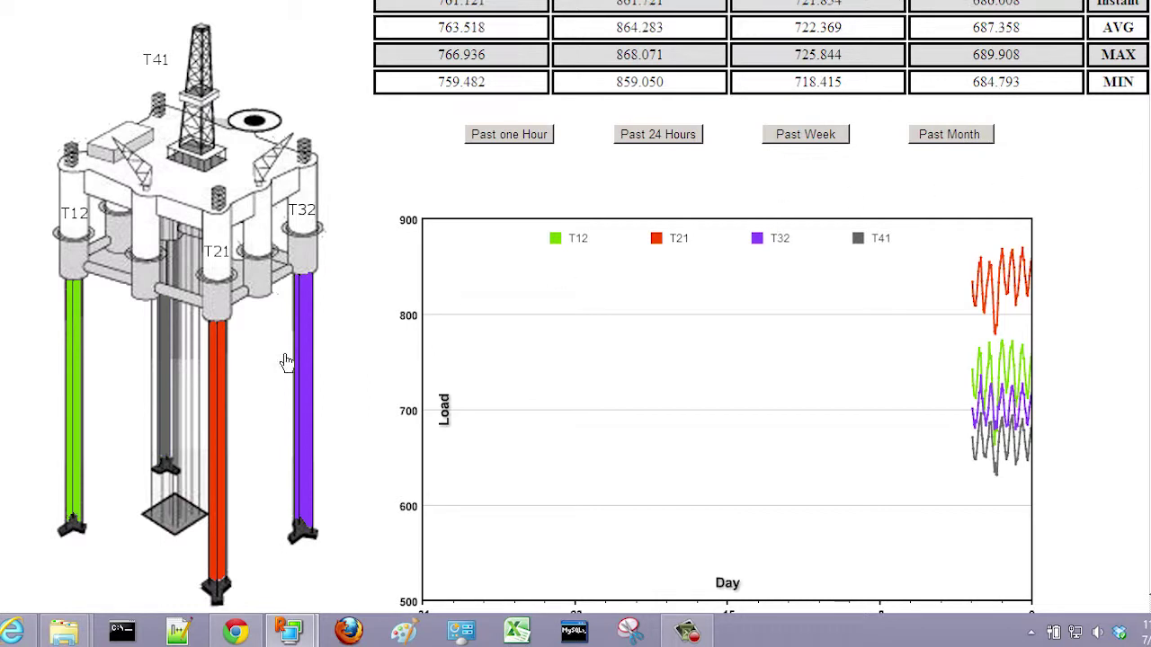
left_click(79, 353)
Step: Chart the past-month loads of tendons T21, T32 and T41 individually
scroll(600, 307, "down", 1)
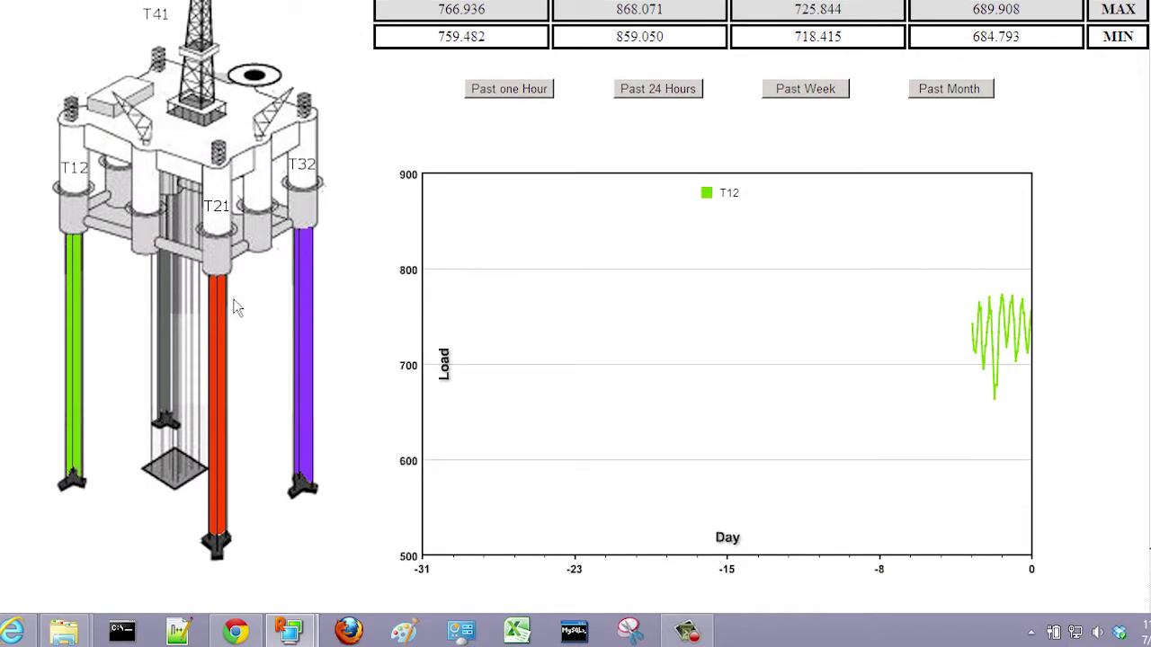
left_click(218, 335)
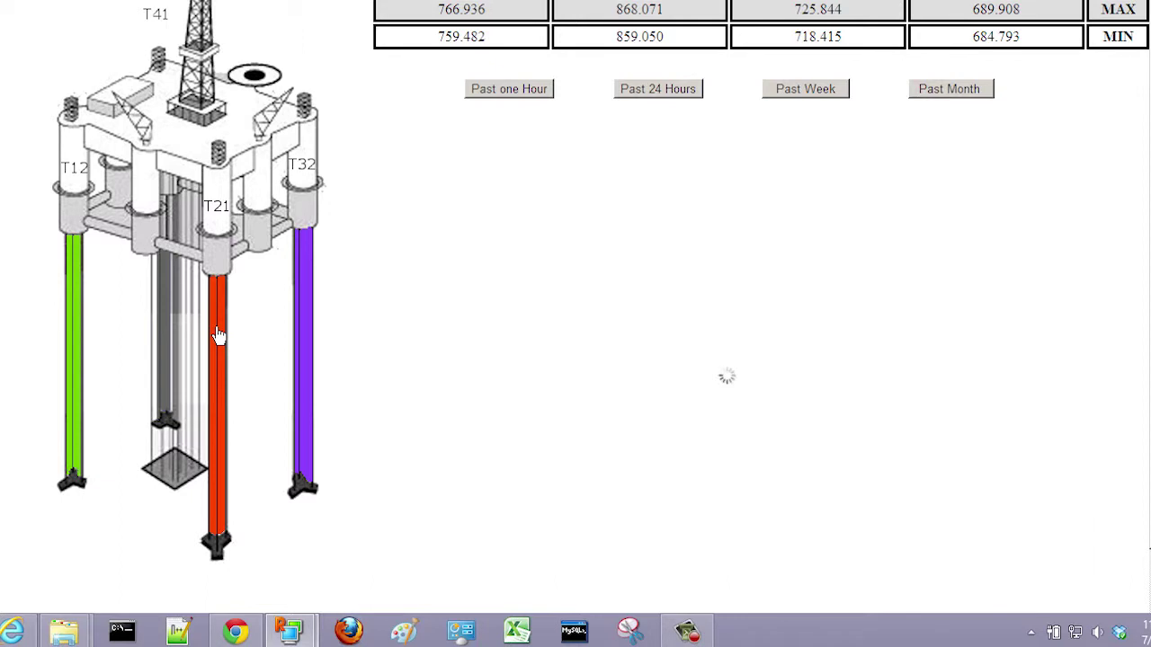
left_click(310, 310)
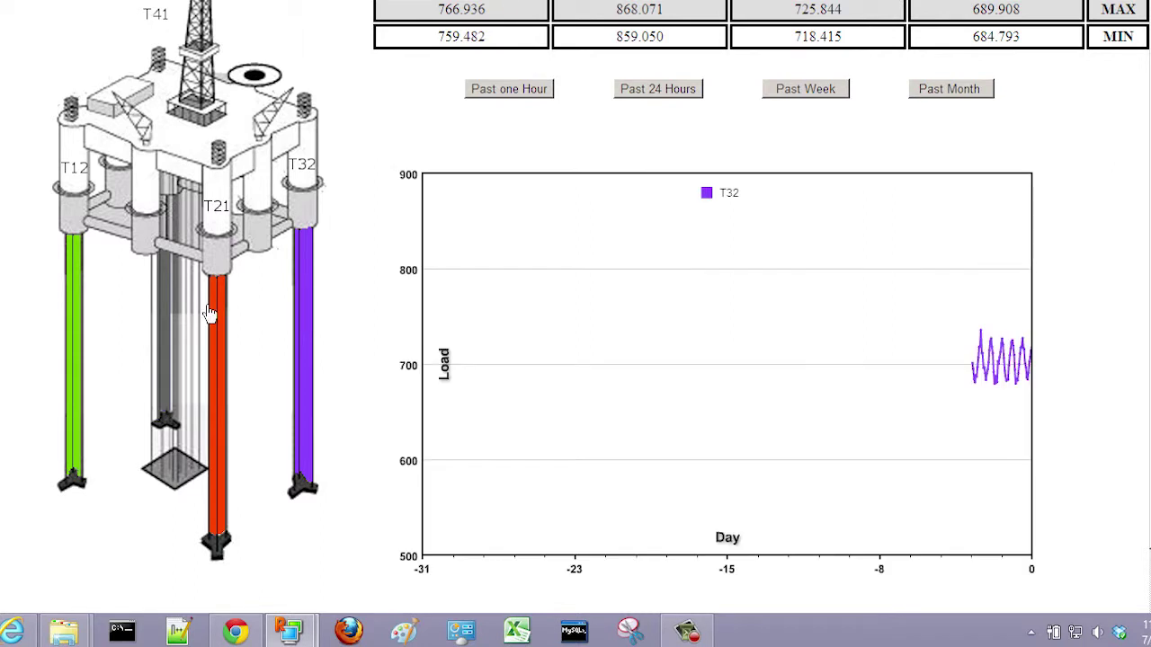
left_click(166, 306)
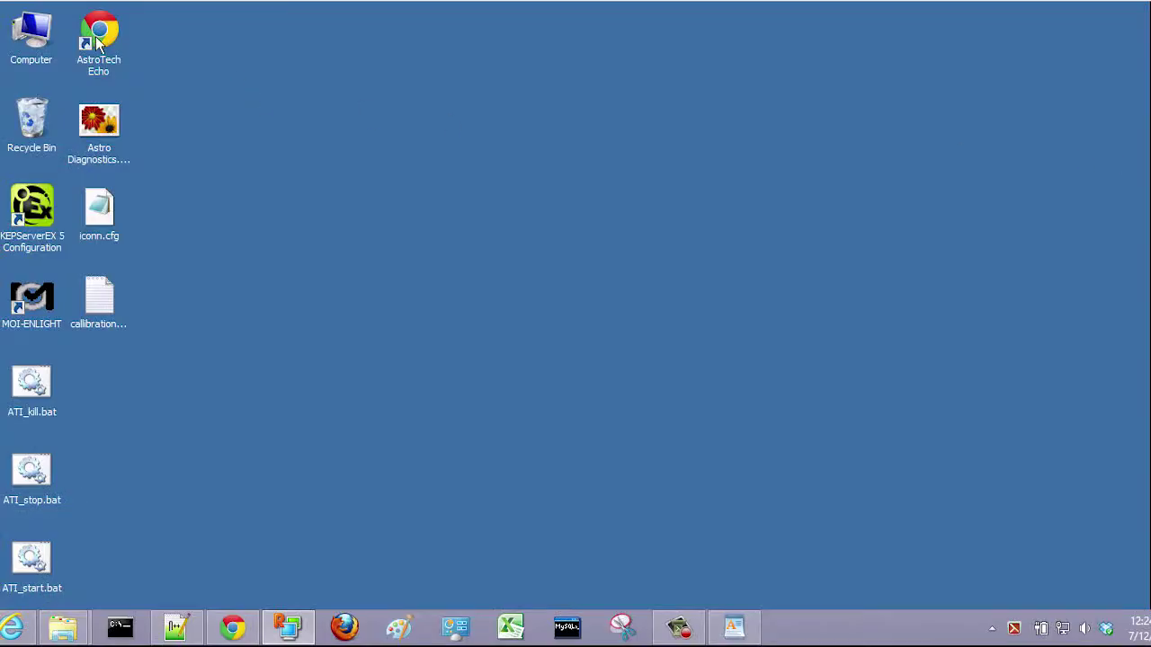
Step: Reopen the Okume Echo TLP Platform load dashboard from the AstroTech Echo shortcut
double_click(99, 34)
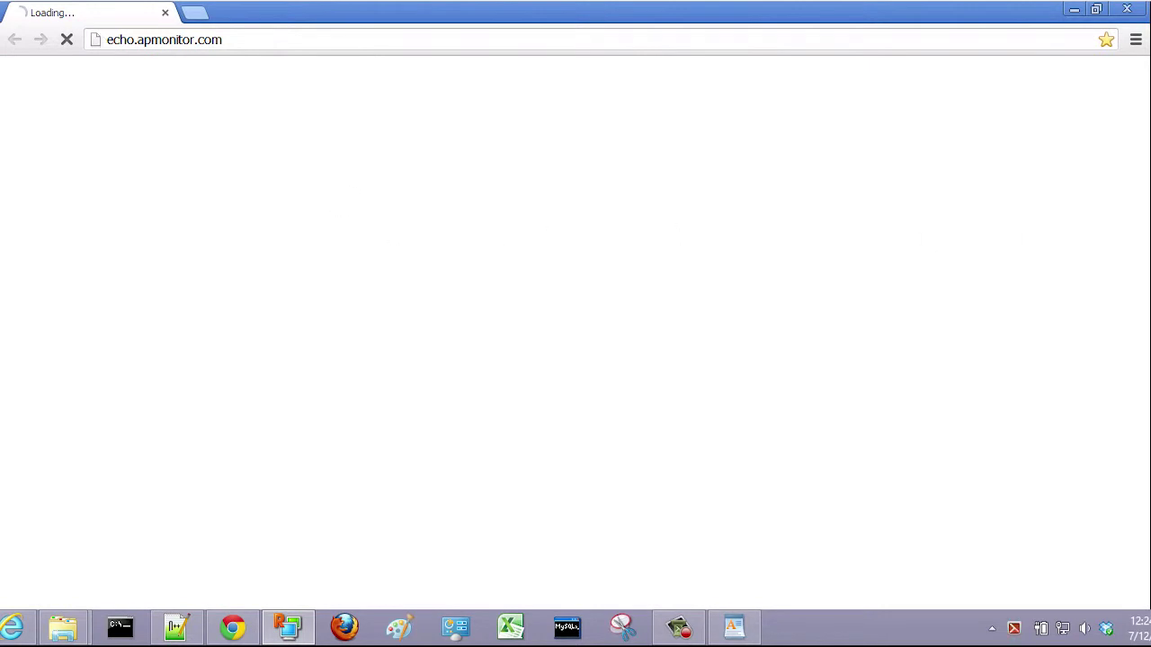
Step: Load the temperature page at echo.apmonitor.com/temp and look over its Calibration row
left_click(252, 39)
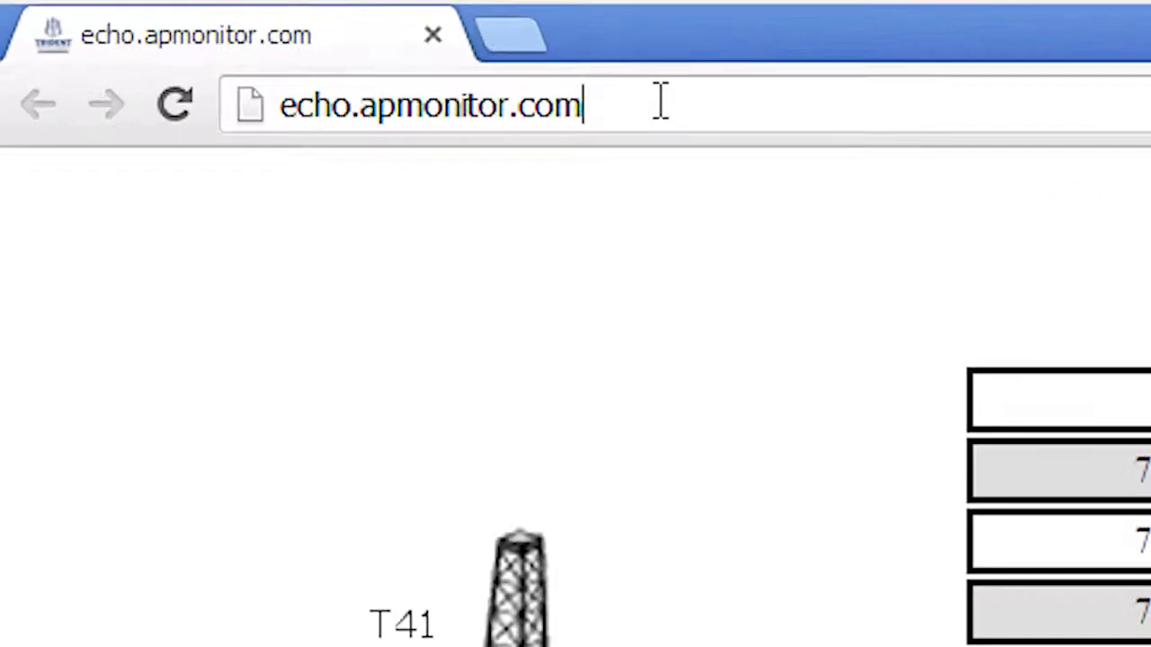
triple_click(661, 103)
left_click(661, 104)
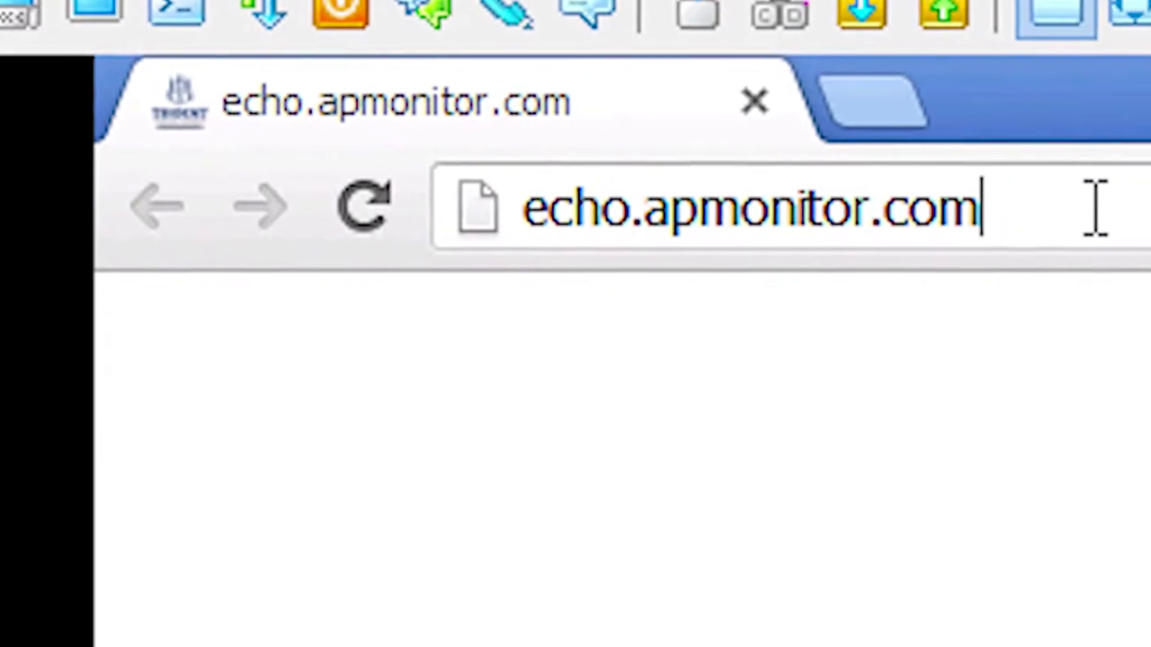
type("/te")
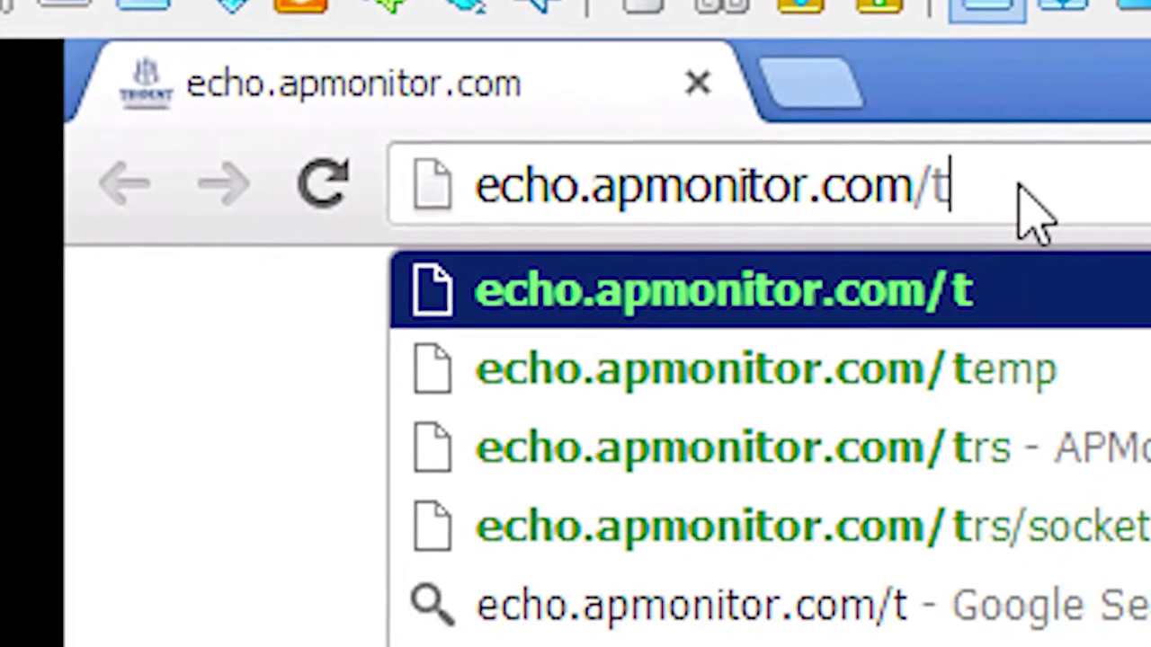
type("mp")
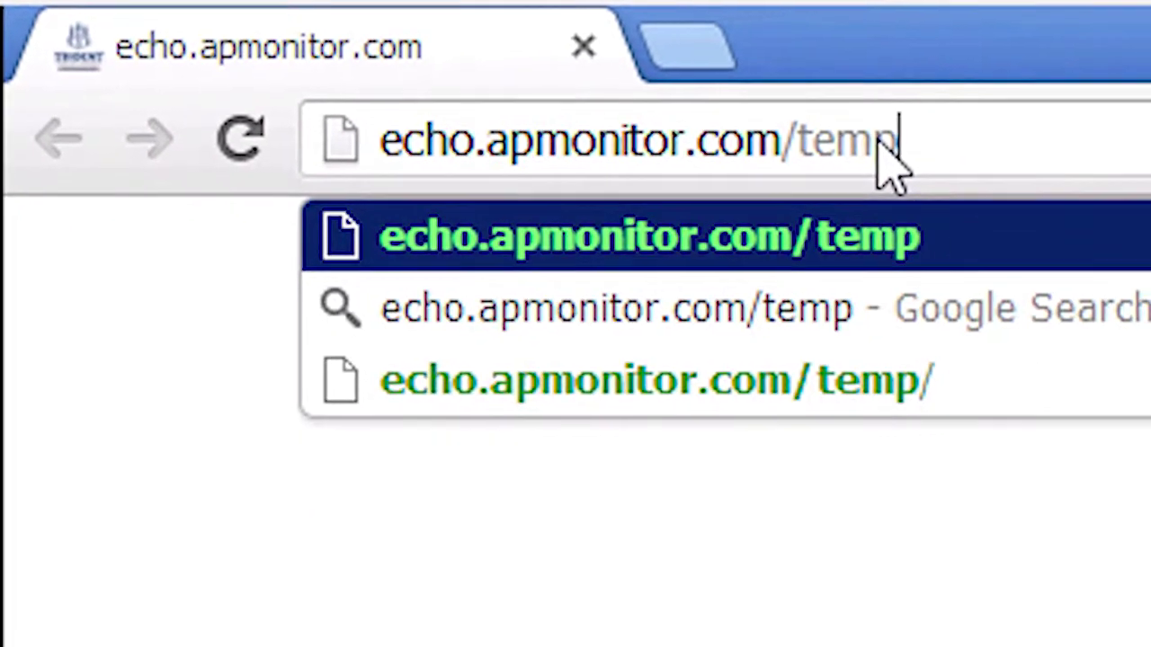
key("Return")
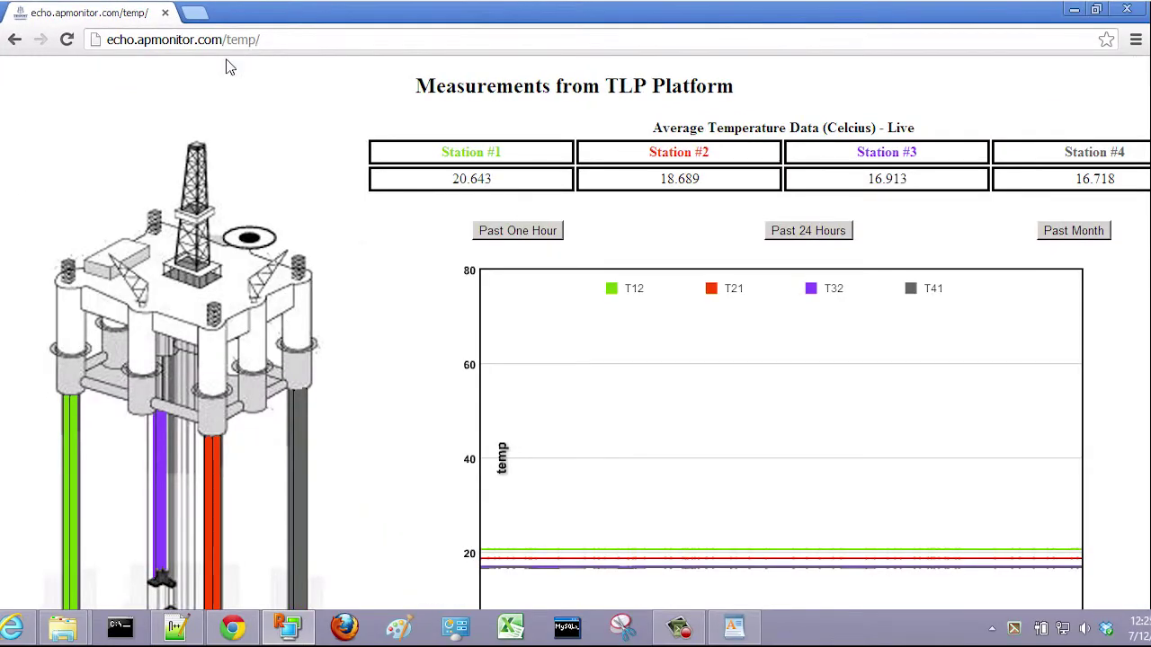
mouse_move(1149, 315)
left_mouse_down()
mouse_move(1150, 398)
mouse_move(1149, 315)
left_mouse_up()
left_click_drag(1150, 359, 1150, 557)
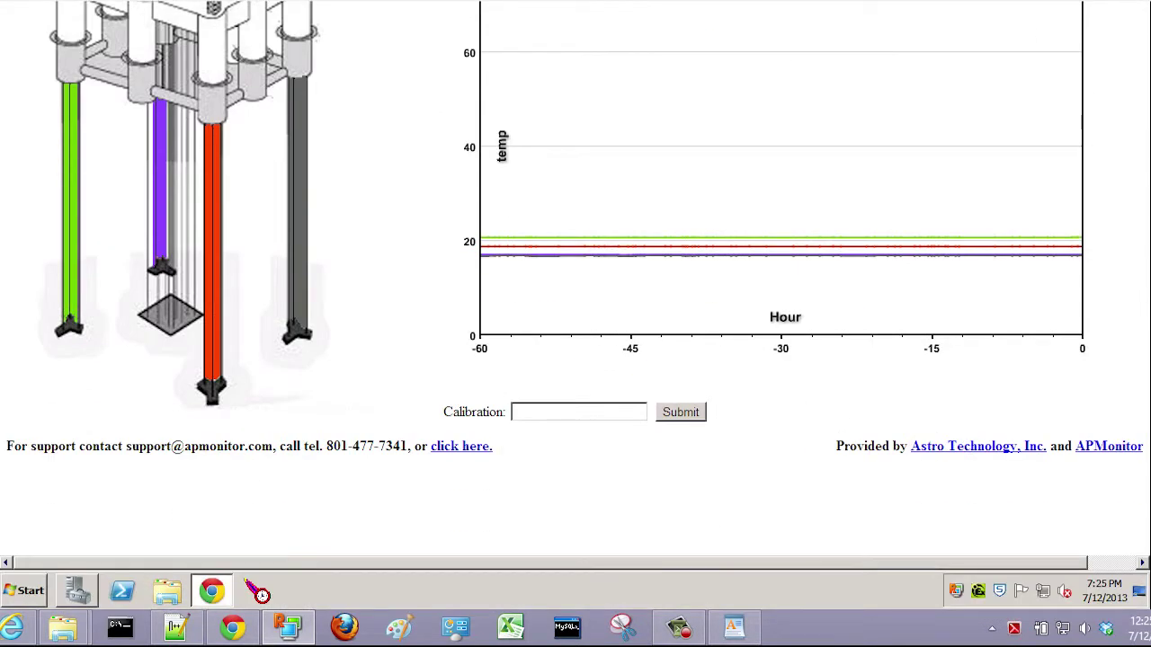
left_click_drag(1150, 557, 1150, 359)
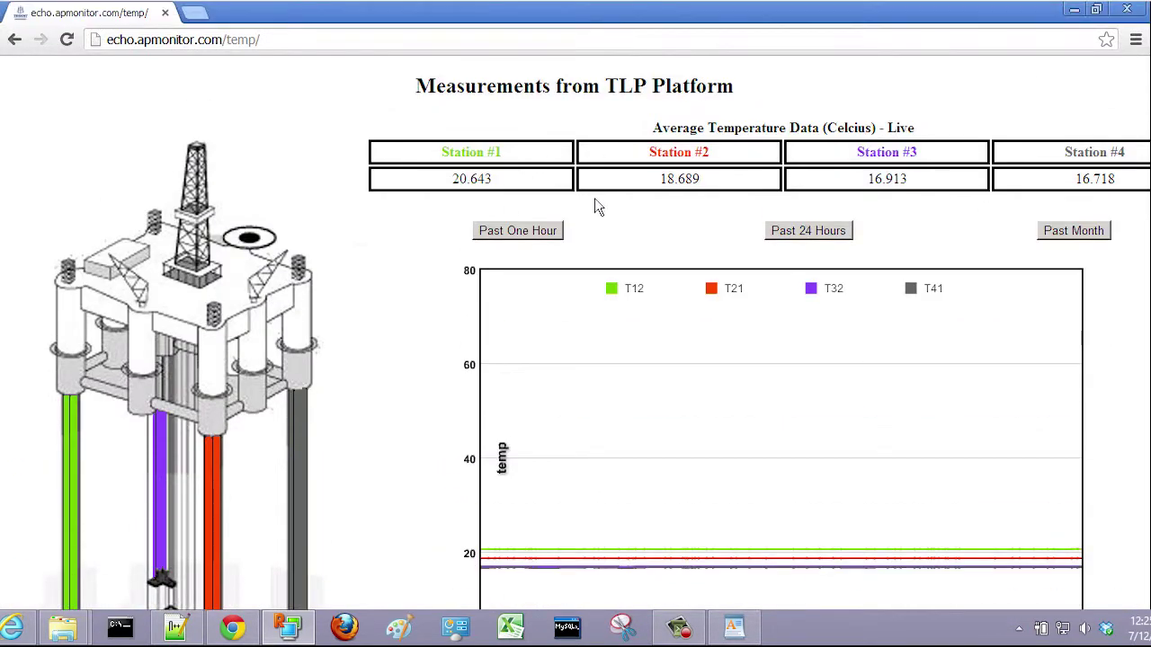
Step: Cycle the temperature chart through past hour, 24 hours and month, ending on past hour
left_click(533, 230)
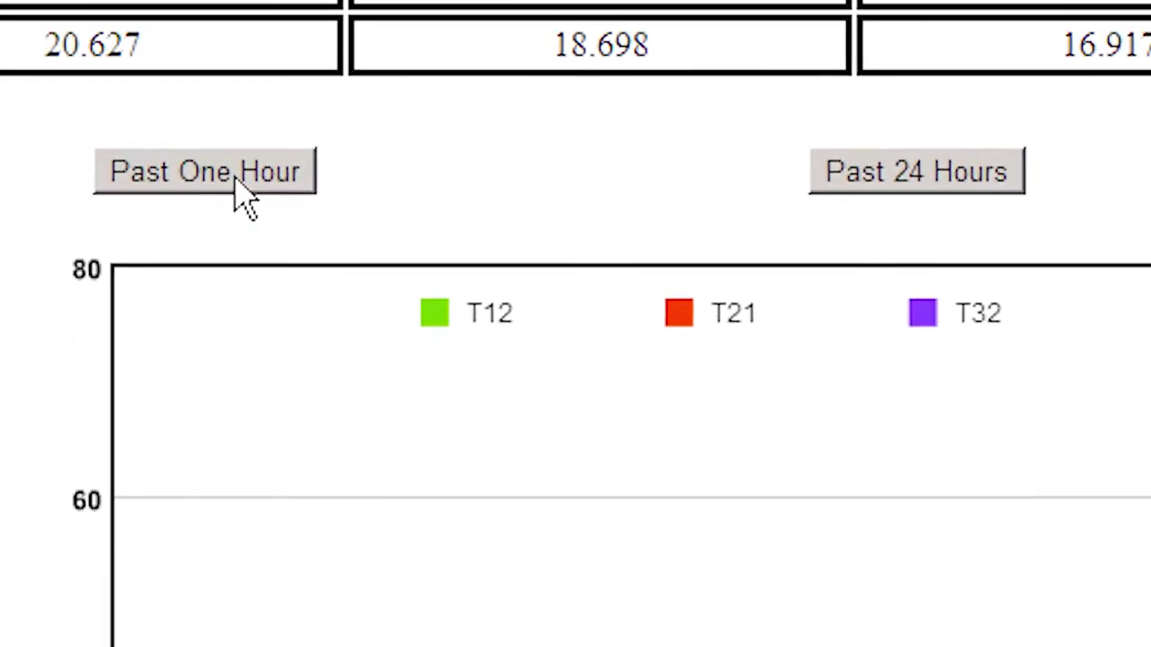
left_click(910, 177)
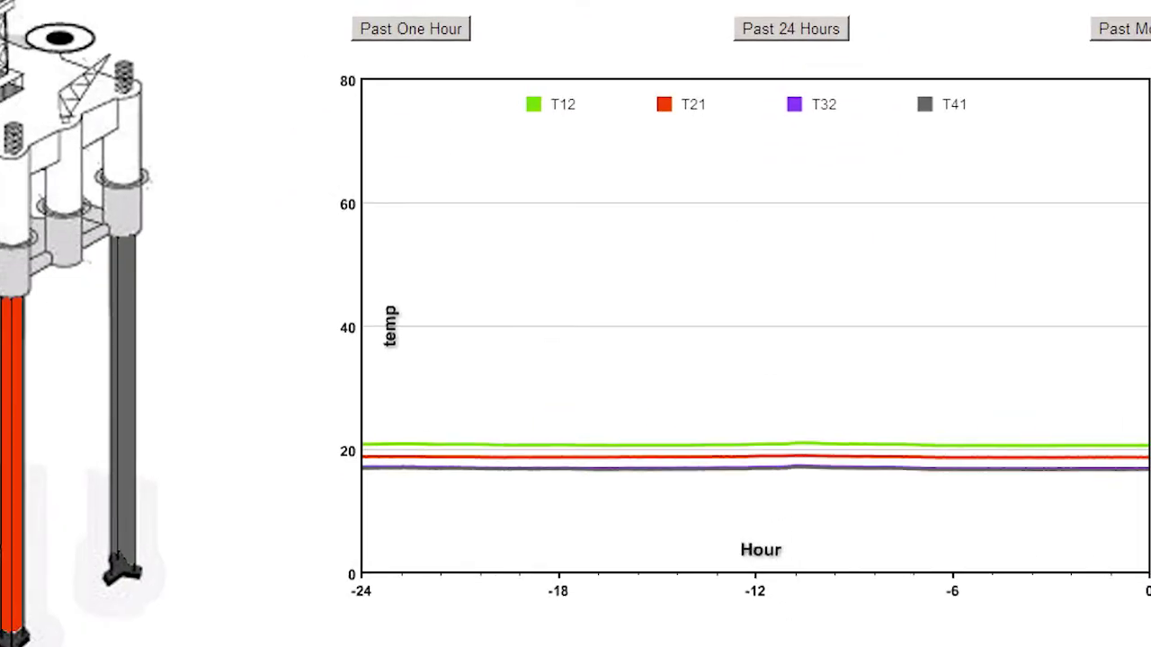
left_click(1143, 34)
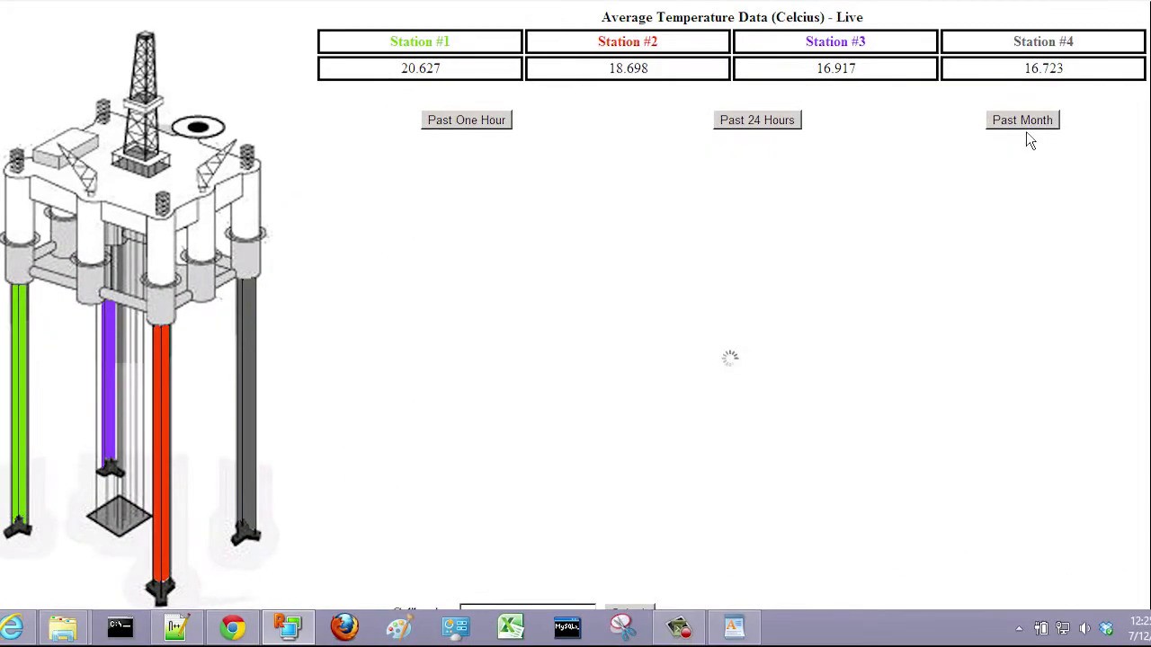
scroll(575, 306, "down", 3)
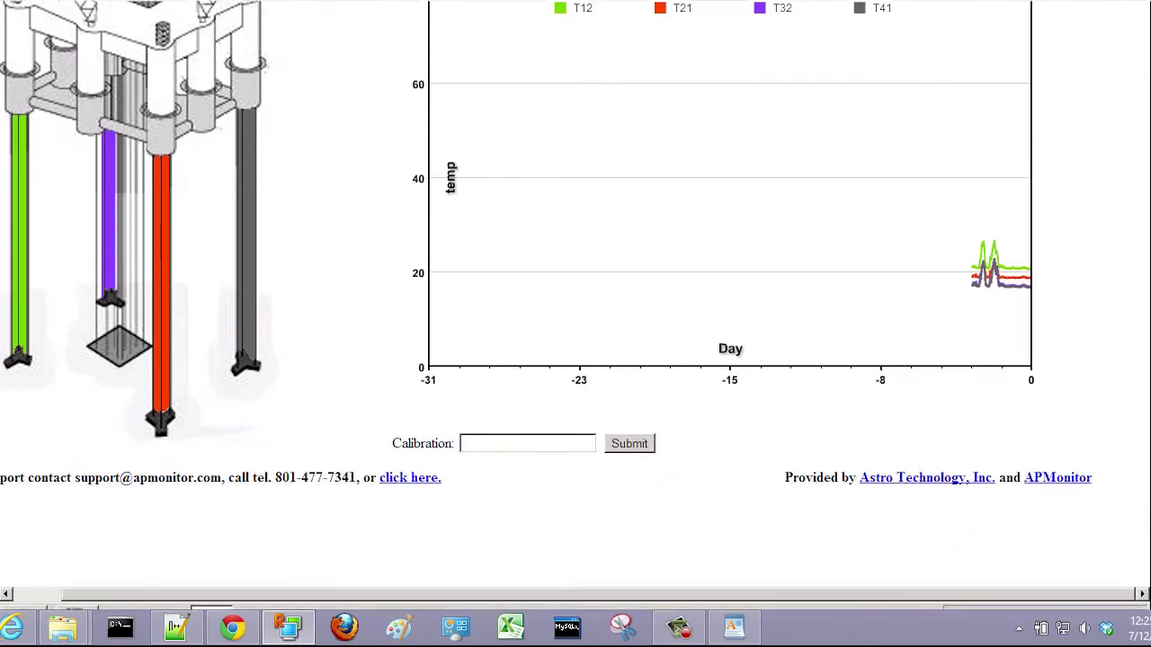
scroll(501, 409, "up", 5)
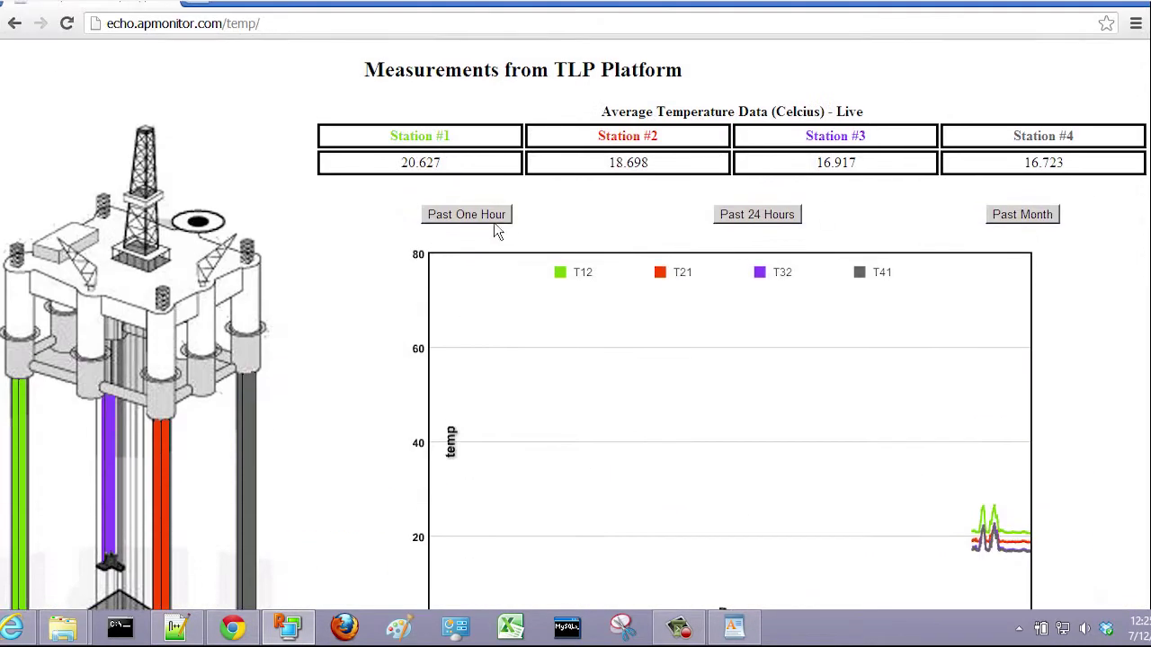
left_click(483, 215)
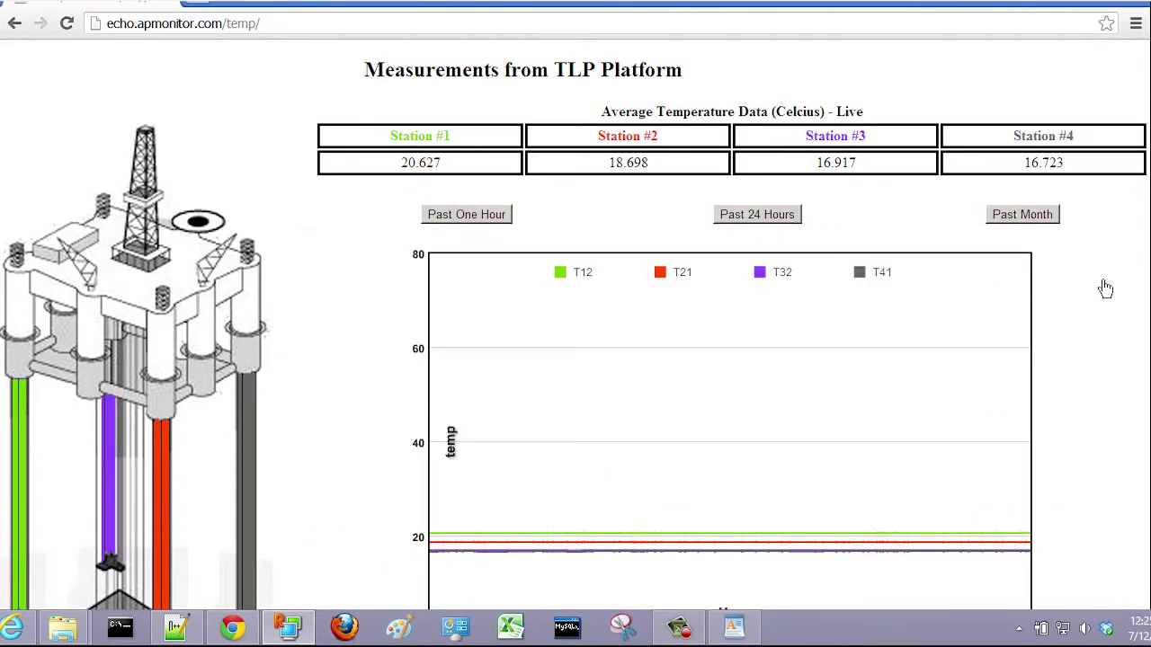
scroll(568, 418, "down", 4)
Step: Enter a calibration value of 3 and submit it
left_click(512, 413)
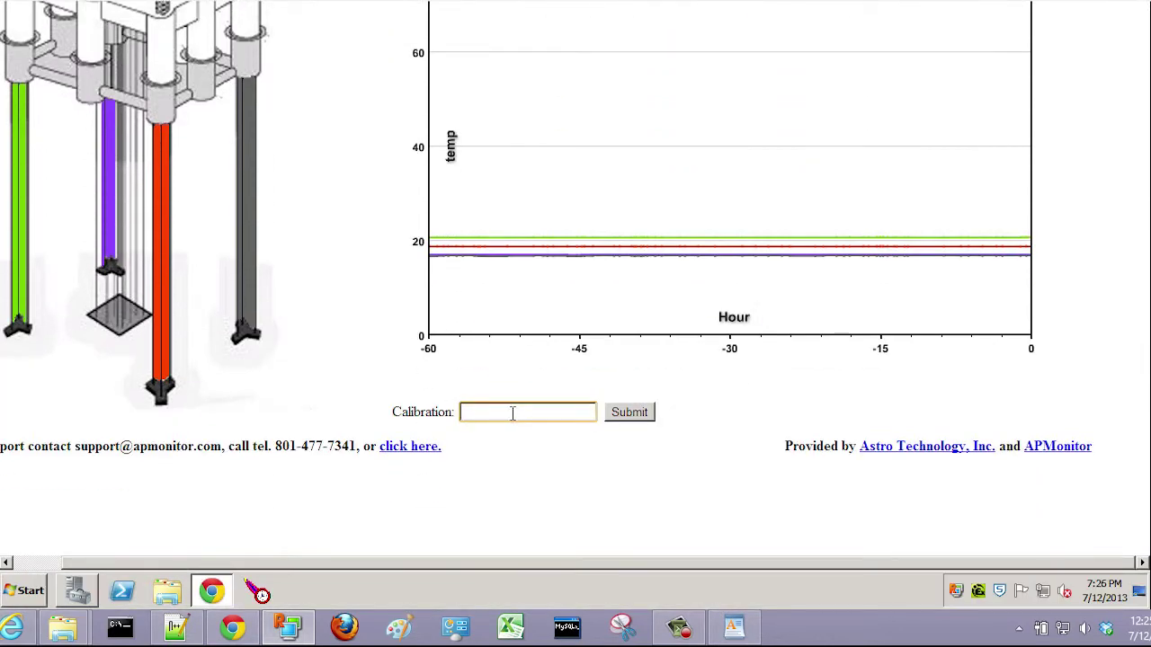
type("30")
key("BackSpace")
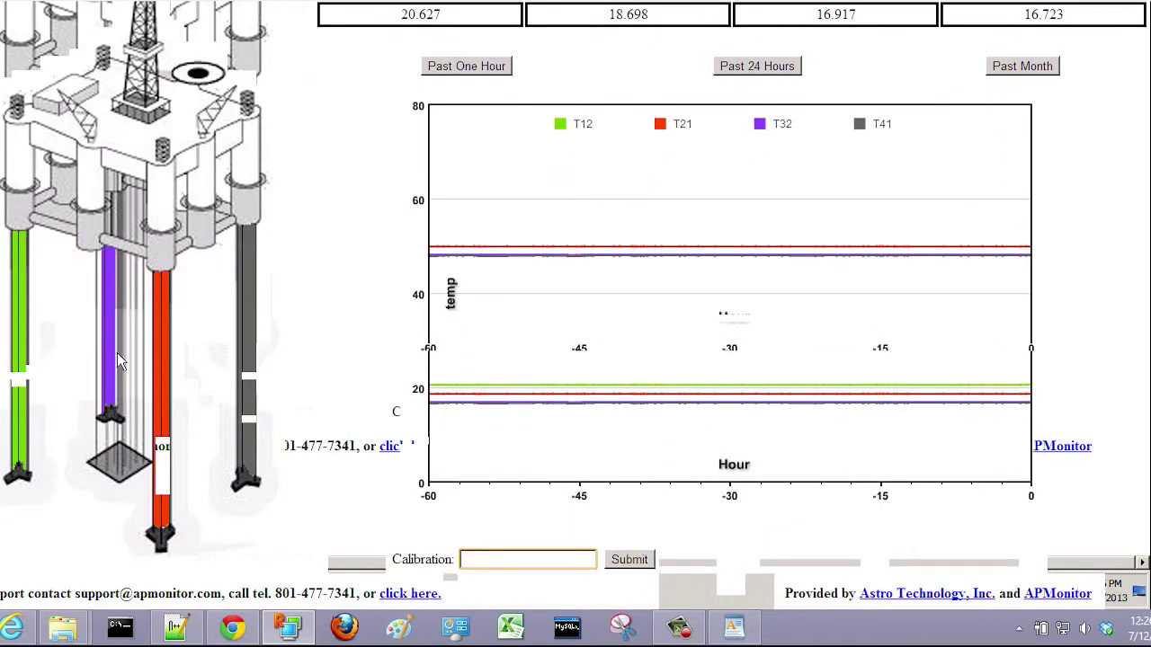
left_click(20, 315)
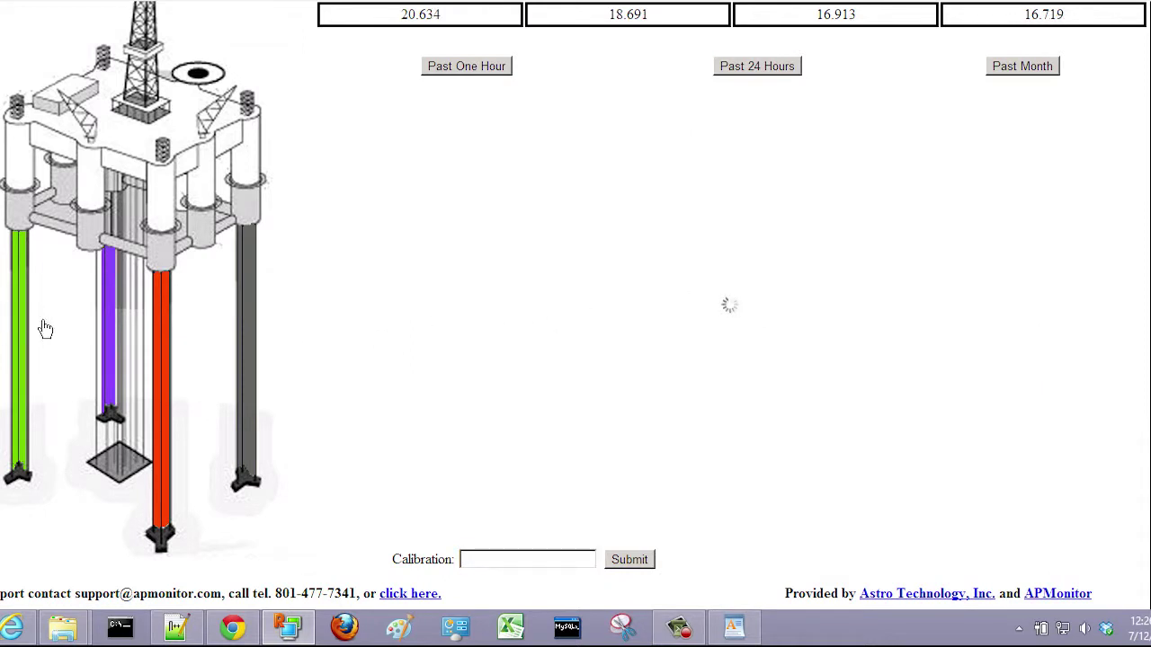
Step: Show the T21, T41 and T32 temperature histories, then limit the chart to the past 24 hours
left_click(159, 331)
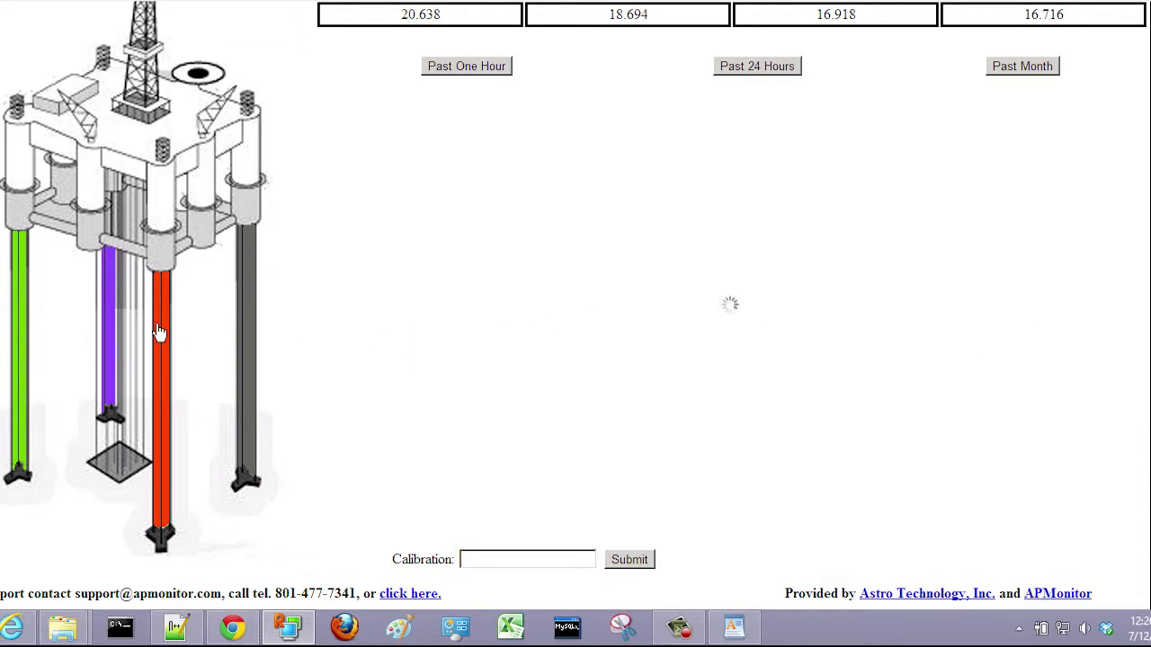
left_click(252, 294)
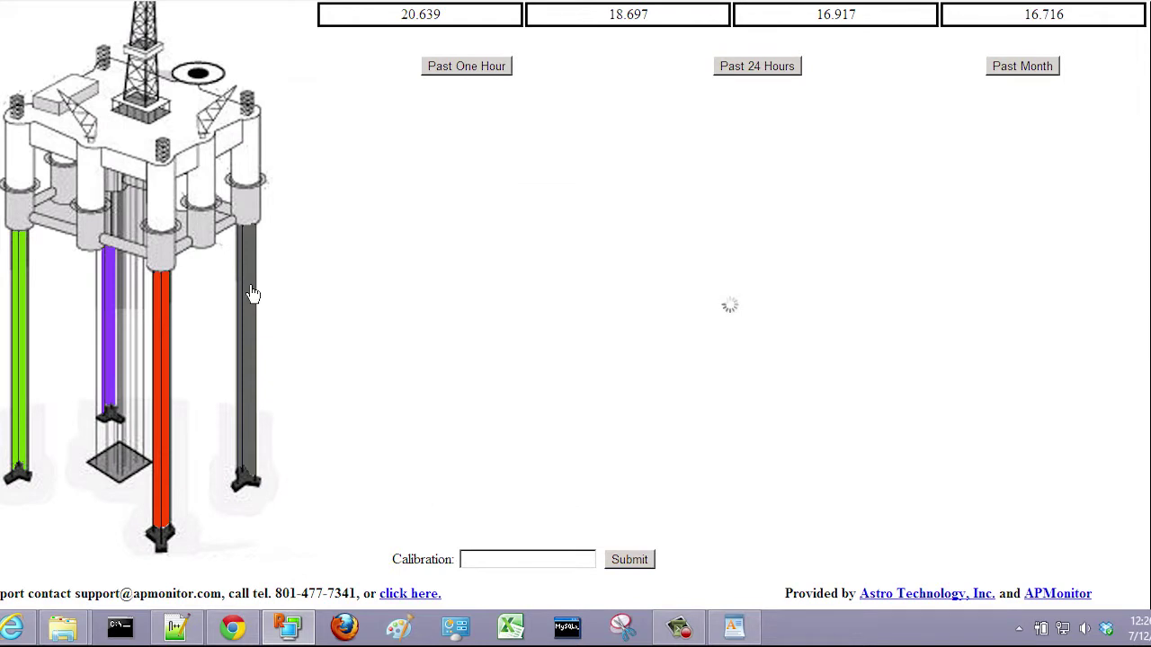
left_click(111, 291)
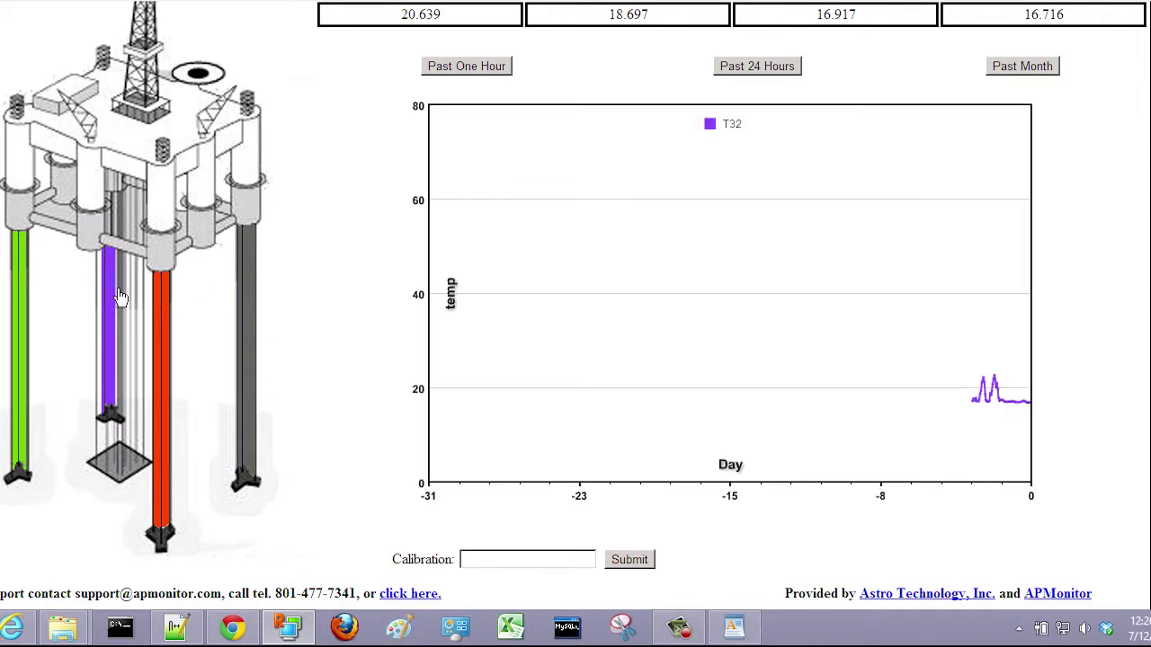
scroll(462, 142, "up", 1)
left_click(759, 131)
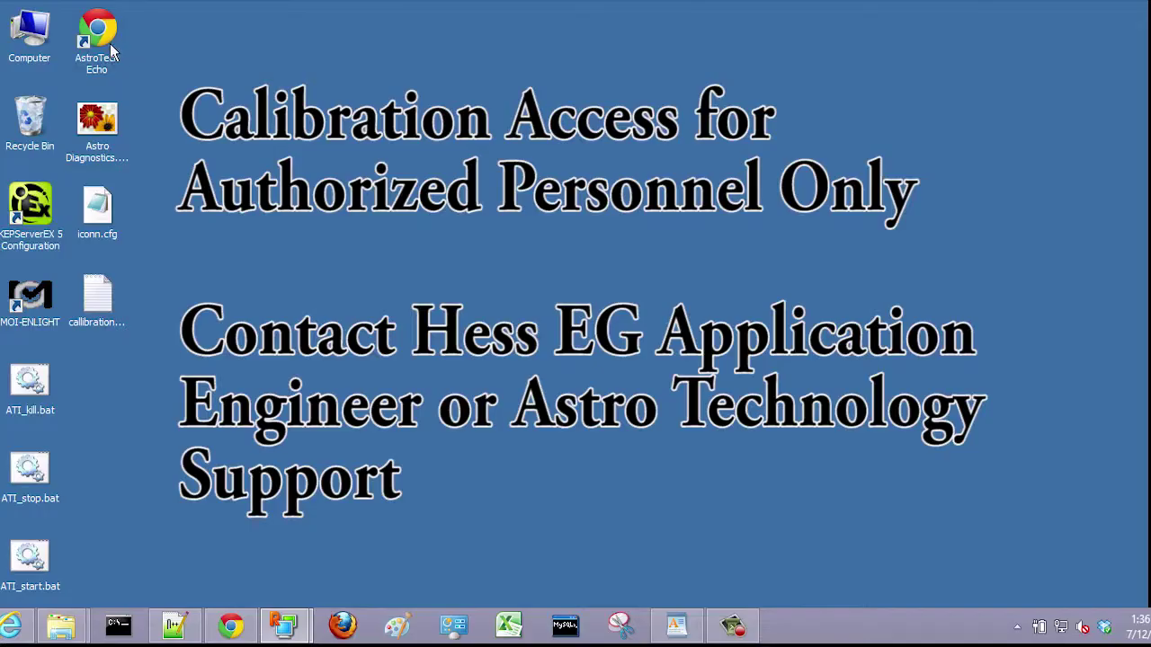
Step: Relaunch the AstroTech Echo live dashboard, scroll through it, and bring Guide.docx forward
double_click(97, 27)
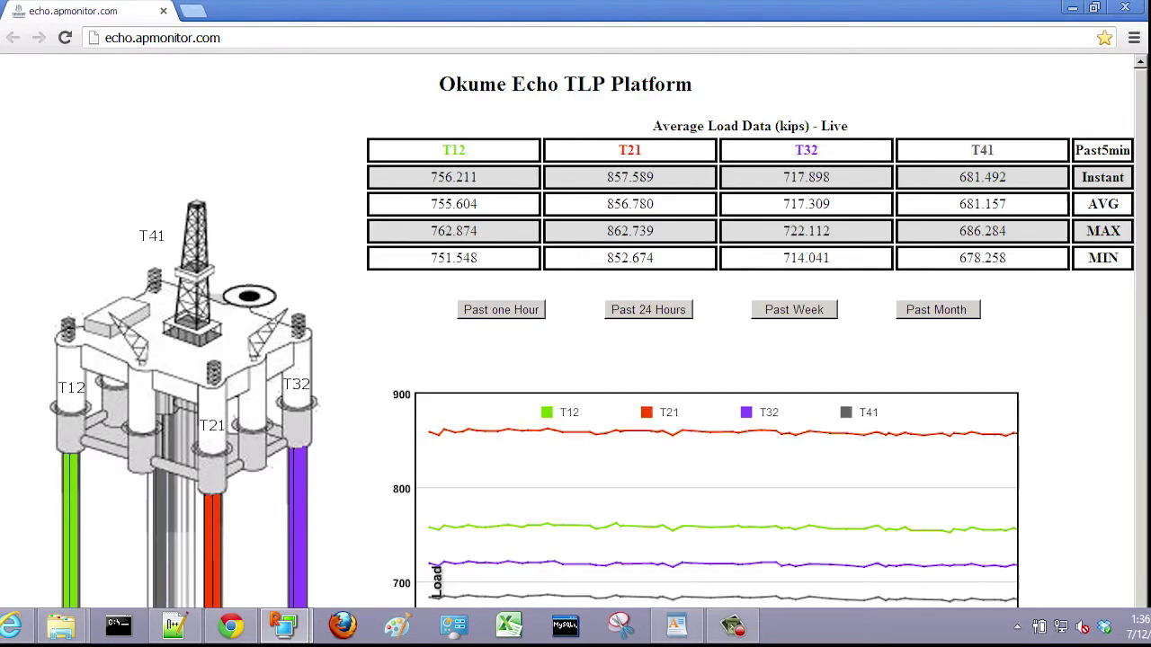
scroll(575, 305, "down", 3)
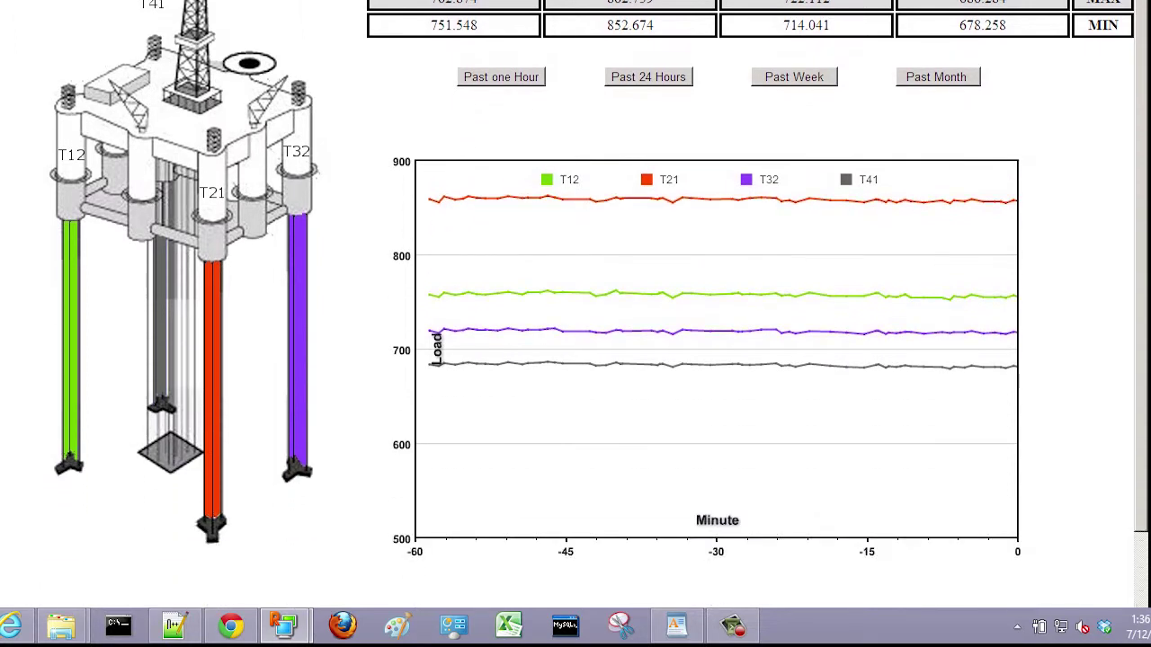
scroll(576, 306, "up", 3)
scroll(753, 480, "down", 1)
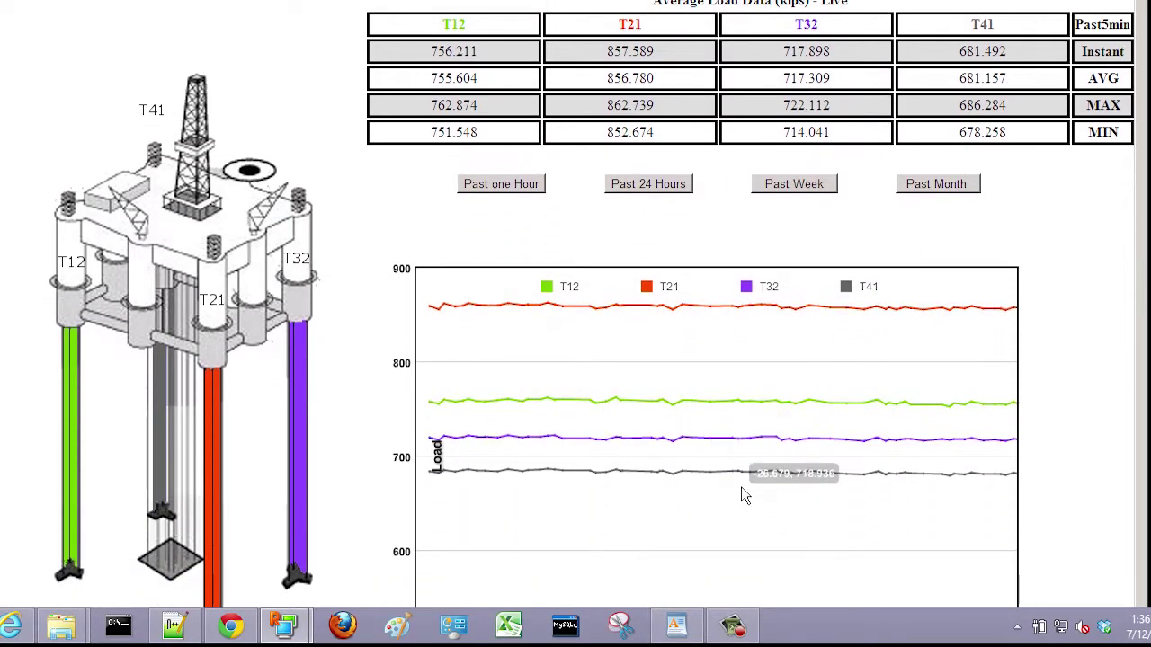
scroll(575, 306, "up", 1)
left_click(676, 625)
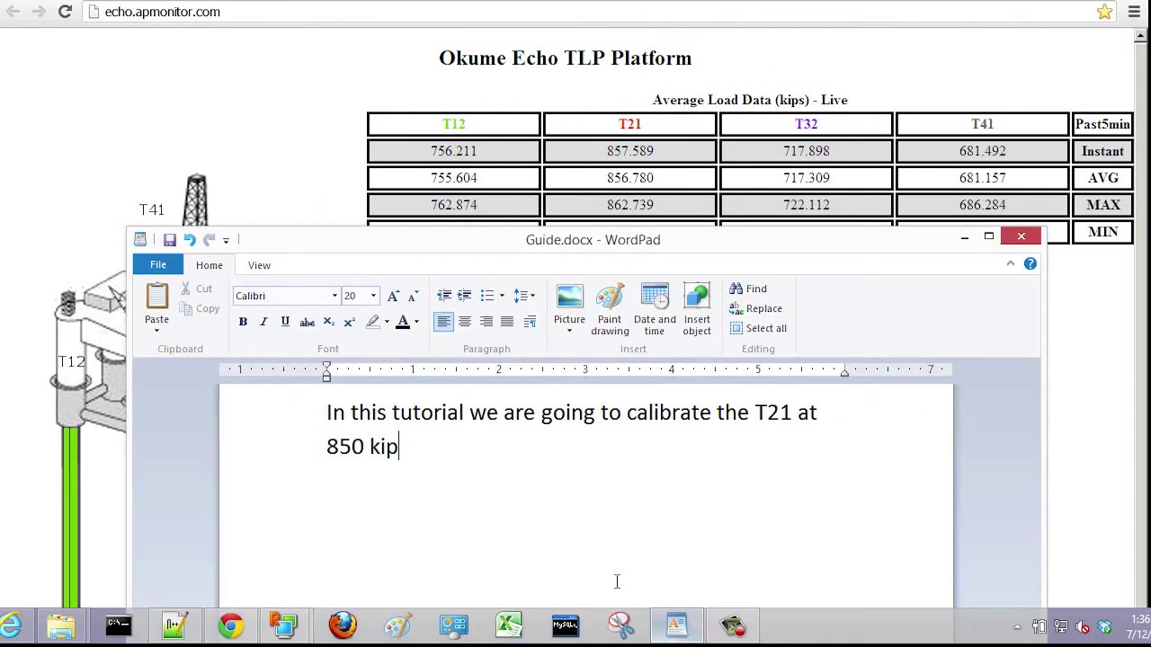
Step: Read the Guide's note on calibrating T21 at 850 kip, then return to the dashboard
left_click(316, 424)
left_click(316, 449)
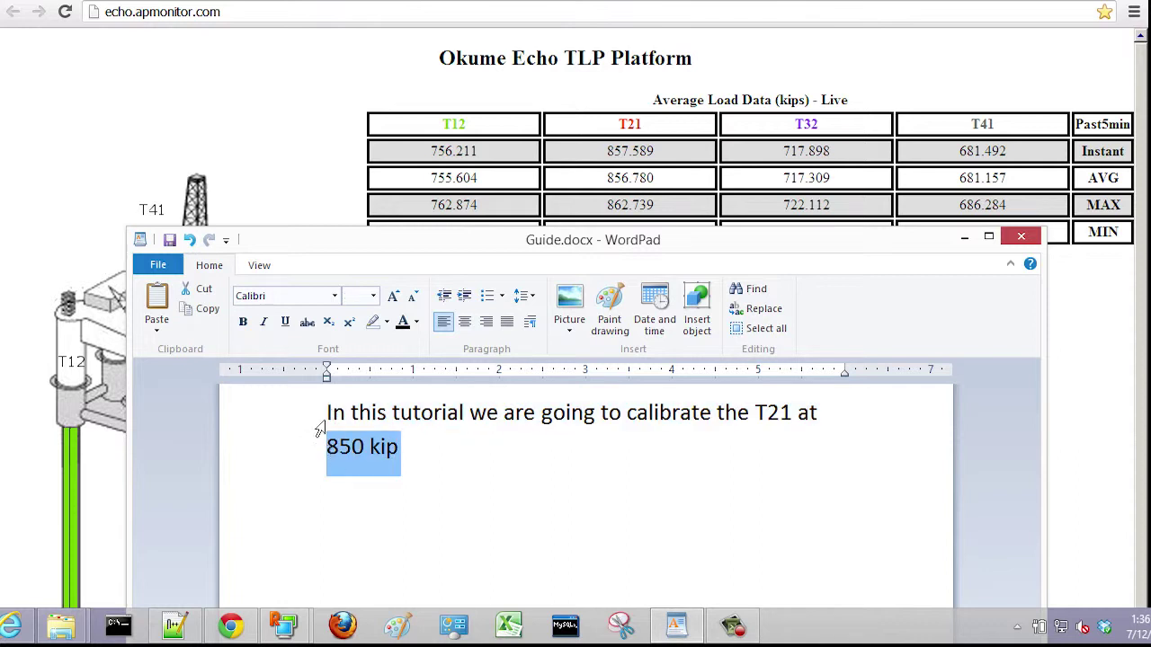
left_click(422, 452)
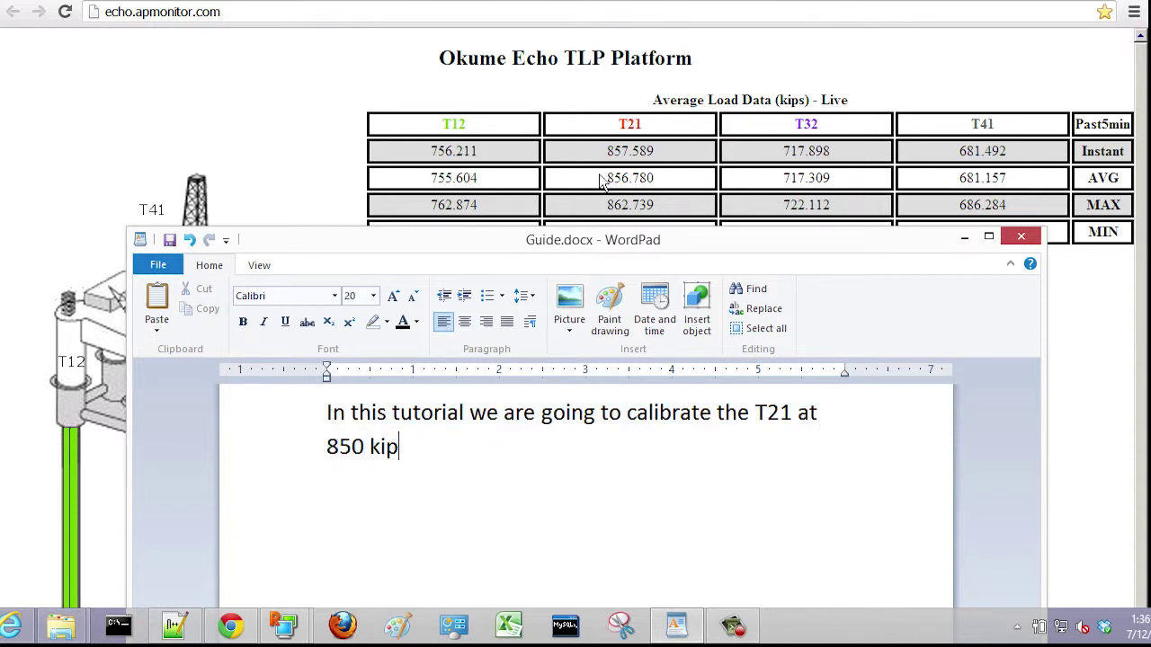
left_click(1094, 343)
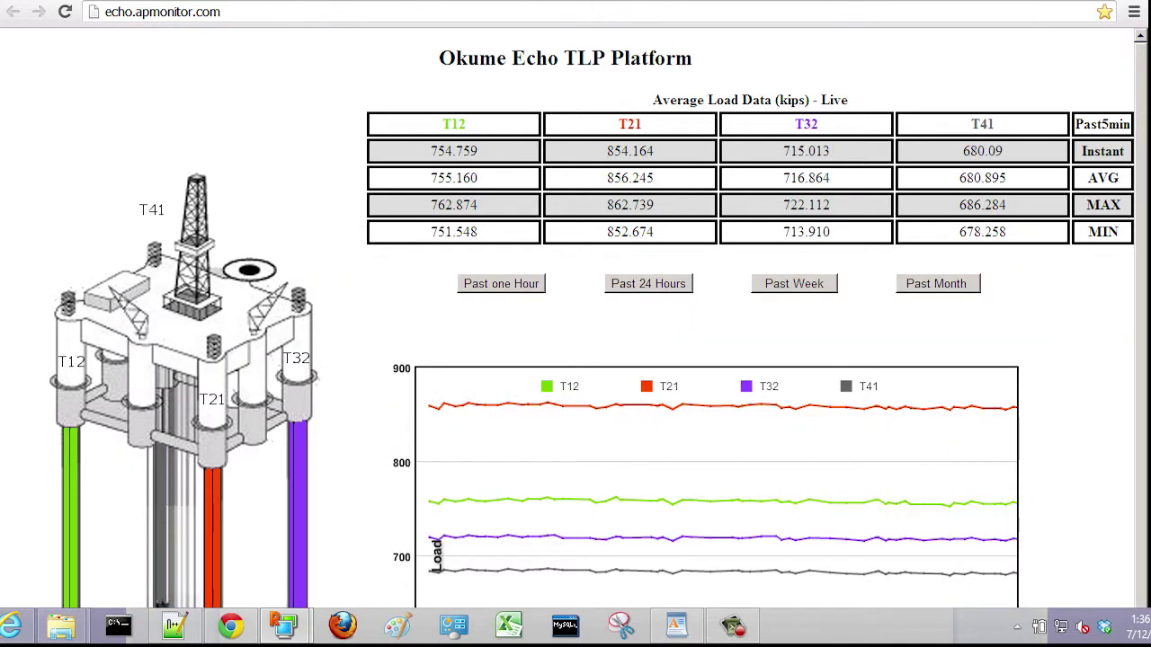
Step: Open the dashboard's Advanced Interface link in a new browser tab
scroll(544, 434, "down", 5)
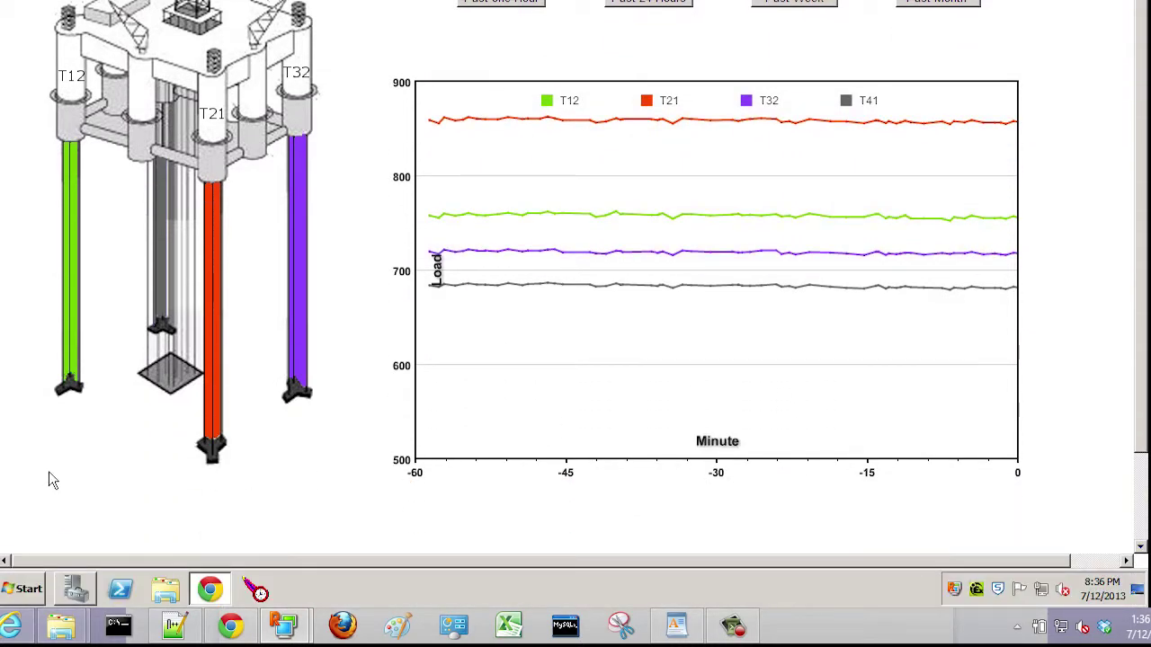
scroll(50, 471, "down", 1)
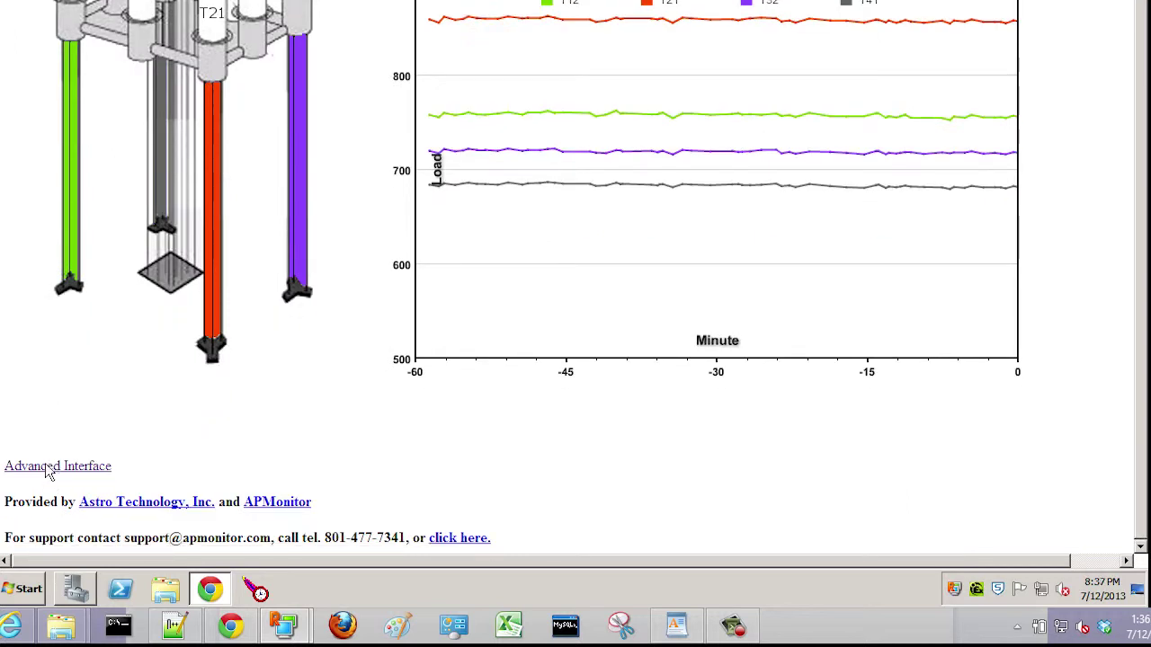
right_click(52, 474)
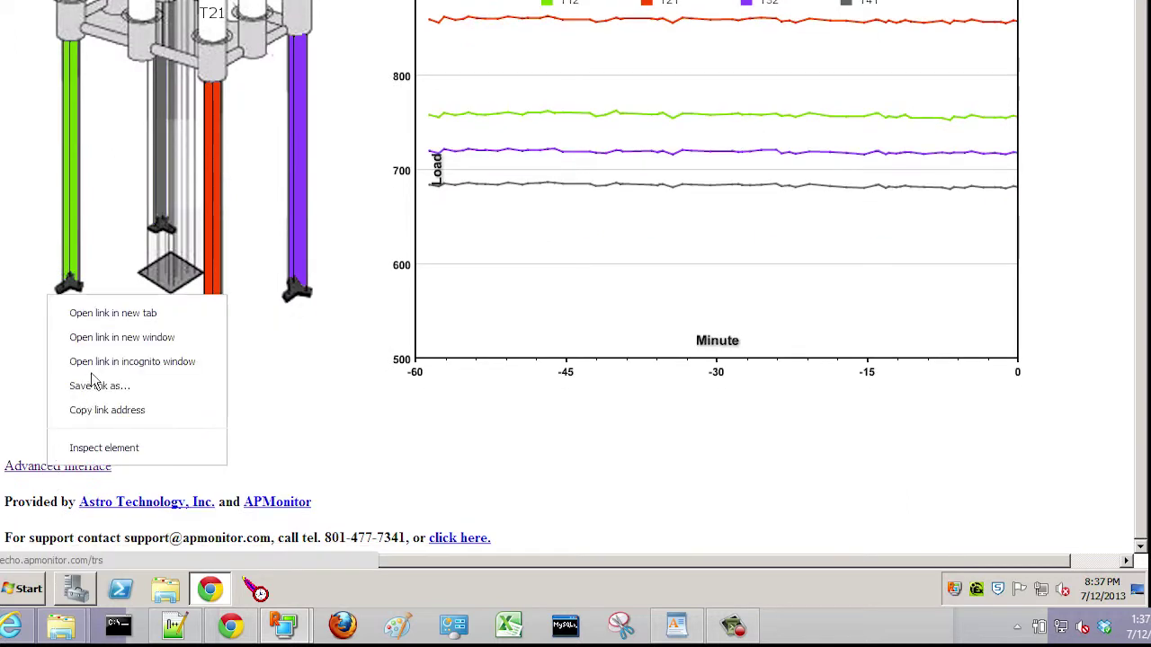
left_click(129, 316)
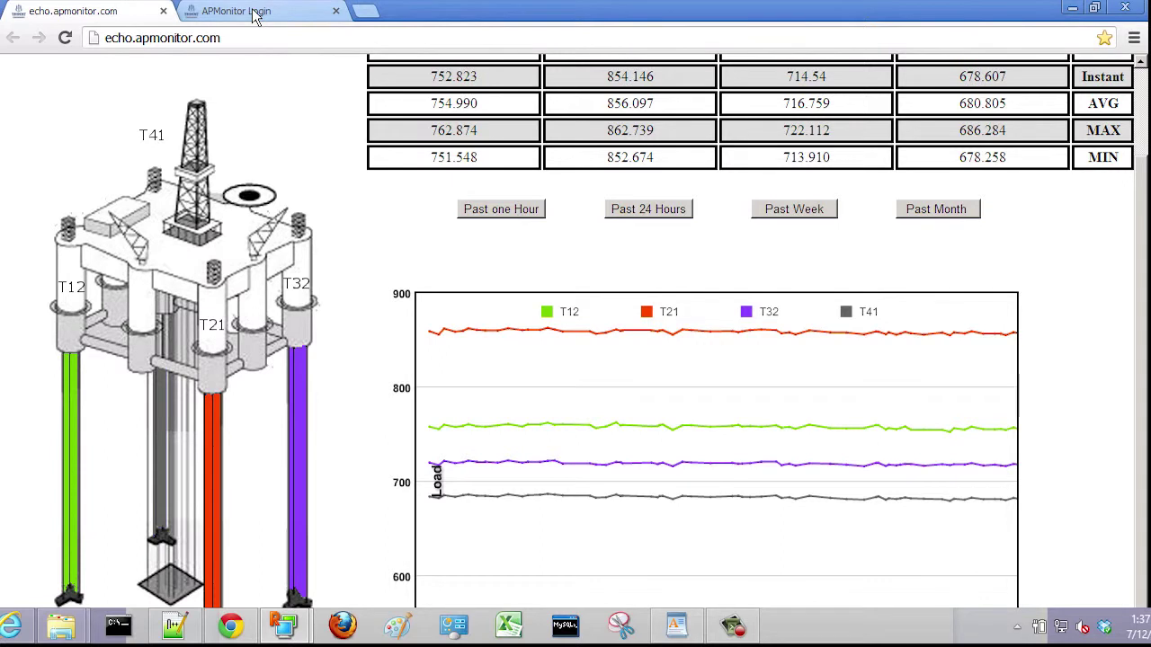
Step: Log in on the APMonitor Login tab with the administrator user name and password
left_click(256, 12)
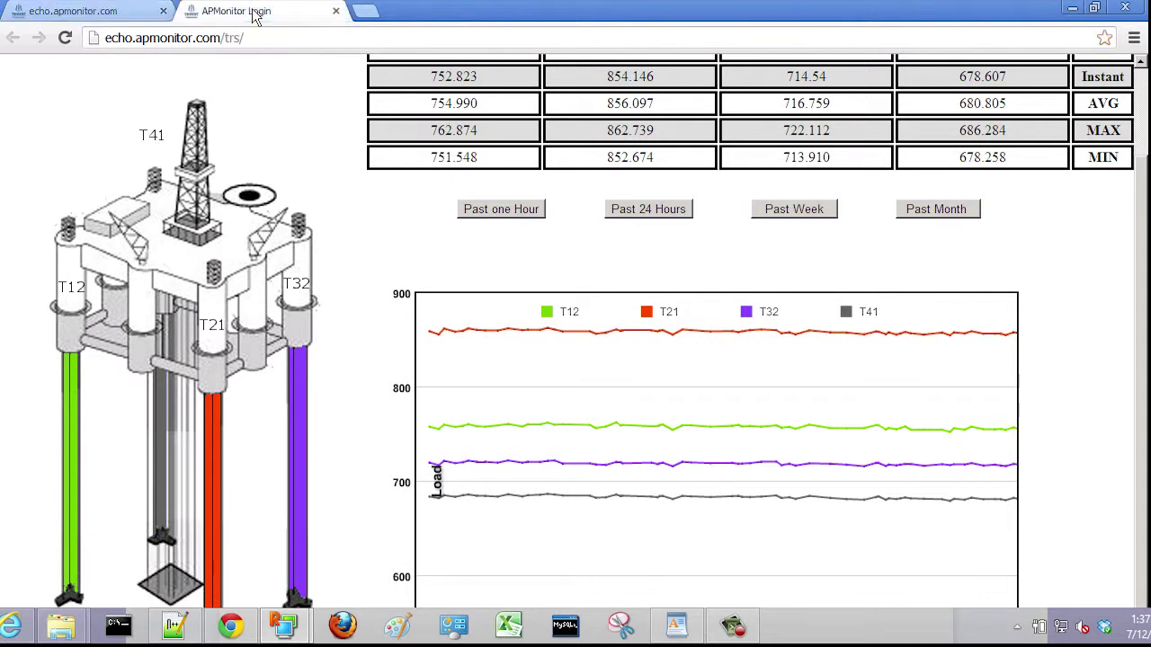
left_click(528, 162)
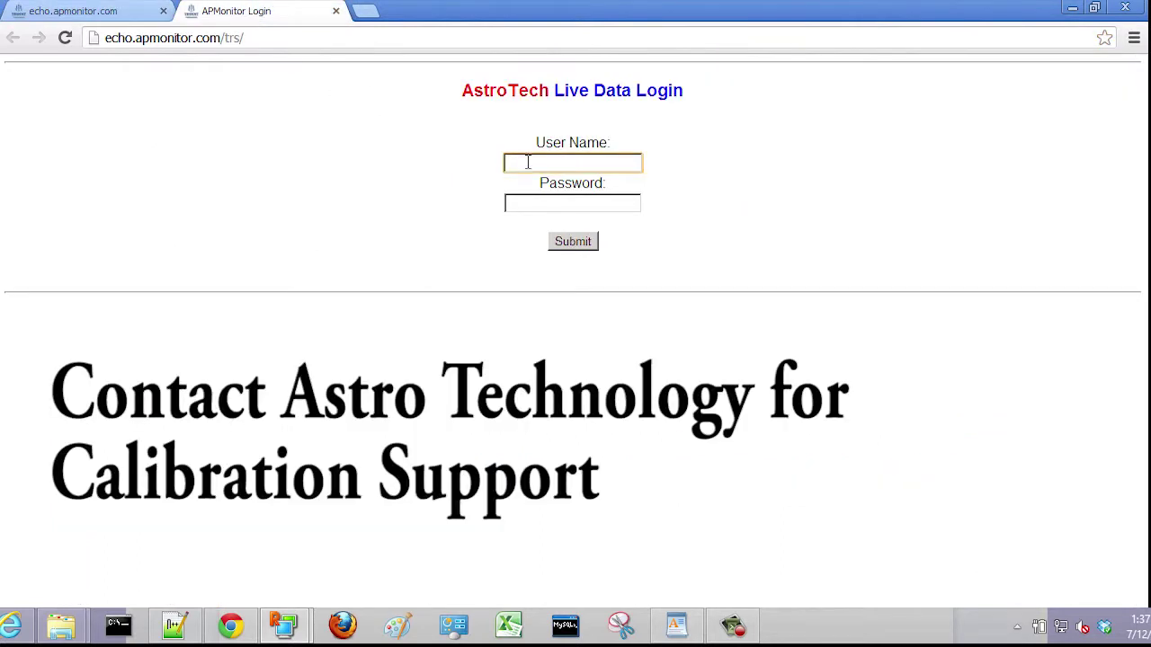
type("admin")
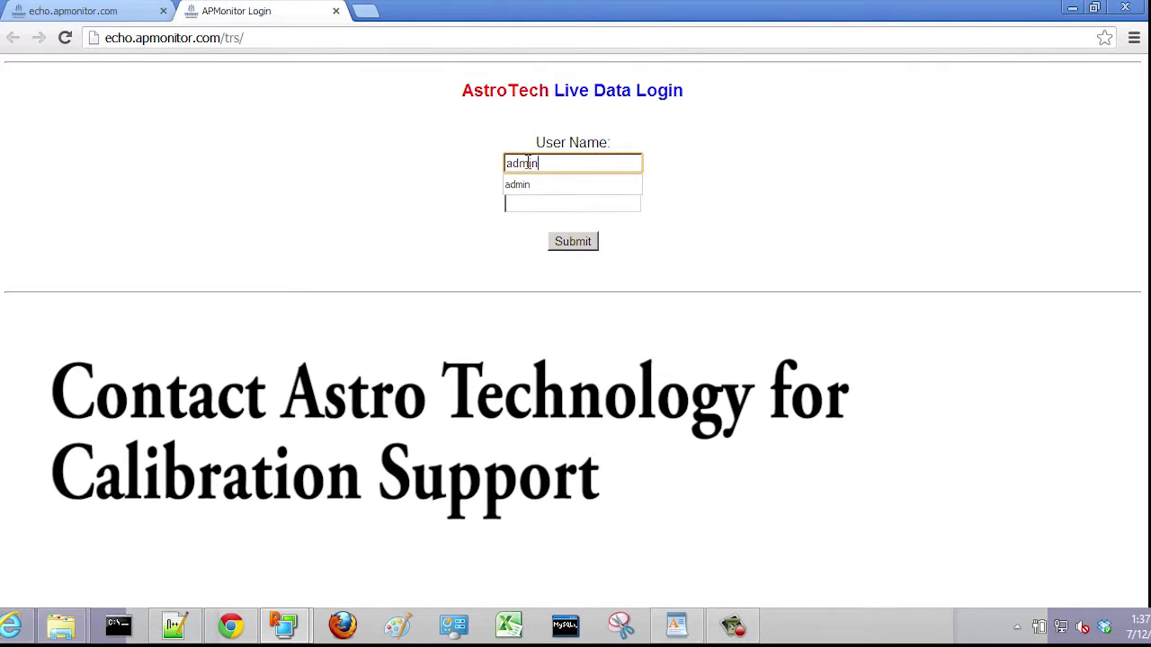
key("Tab")
type("***")
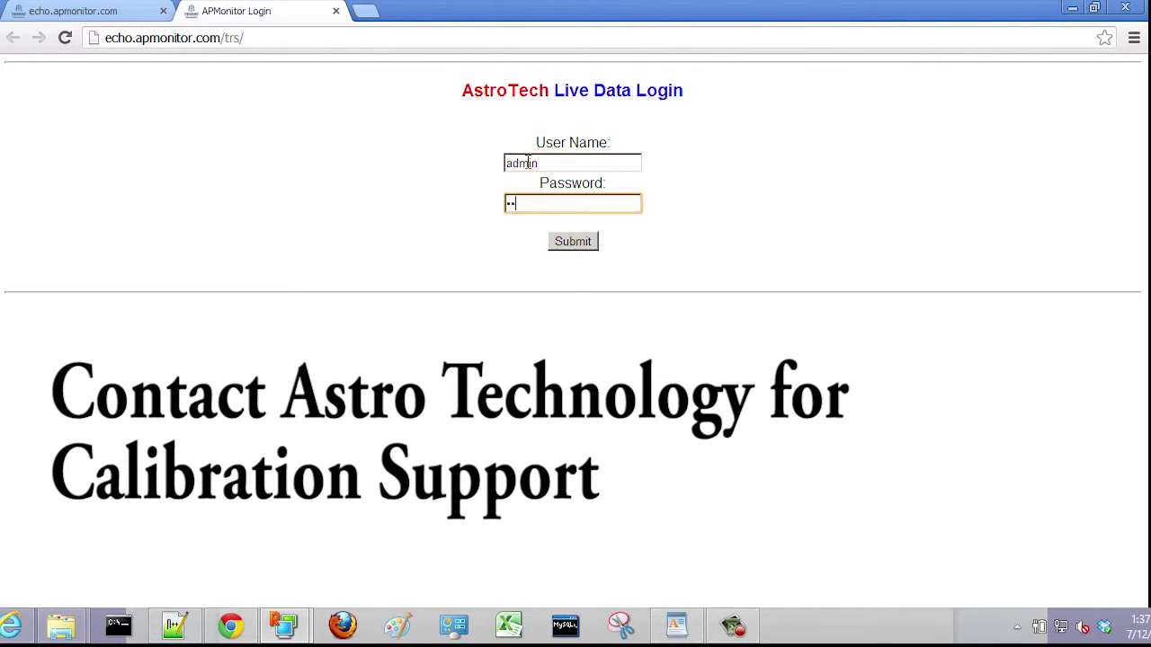
left_click(572, 242)
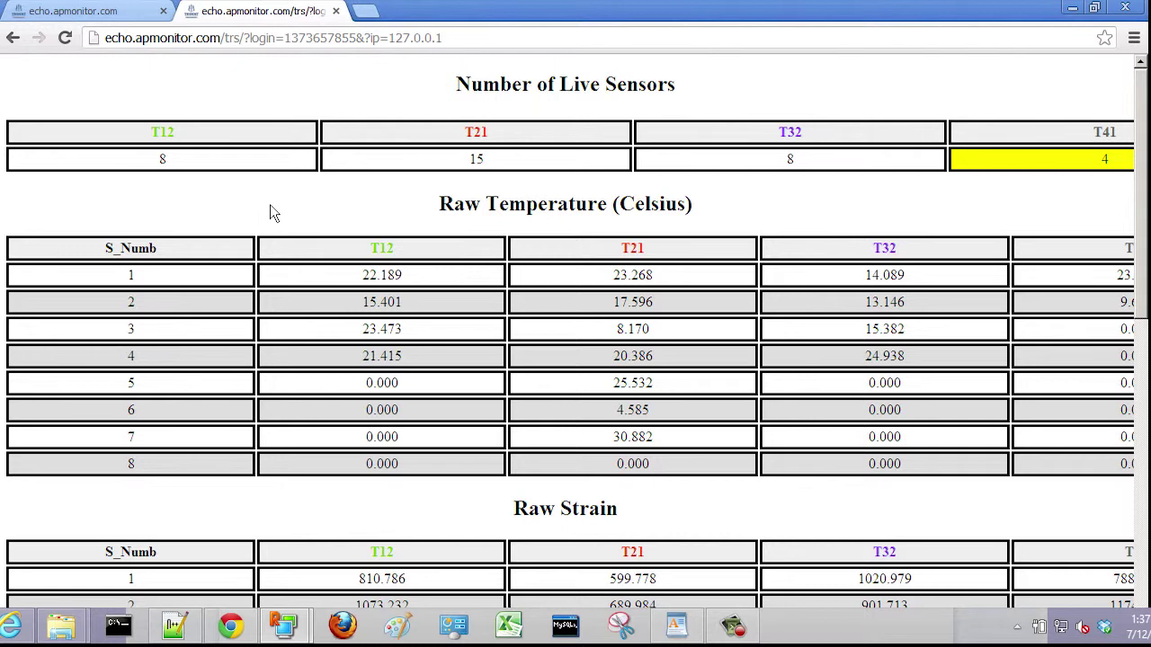
Step: Scroll down the Advanced Interface past the raw wavelength table and multiplication forms
scroll(270, 212, "down", 2)
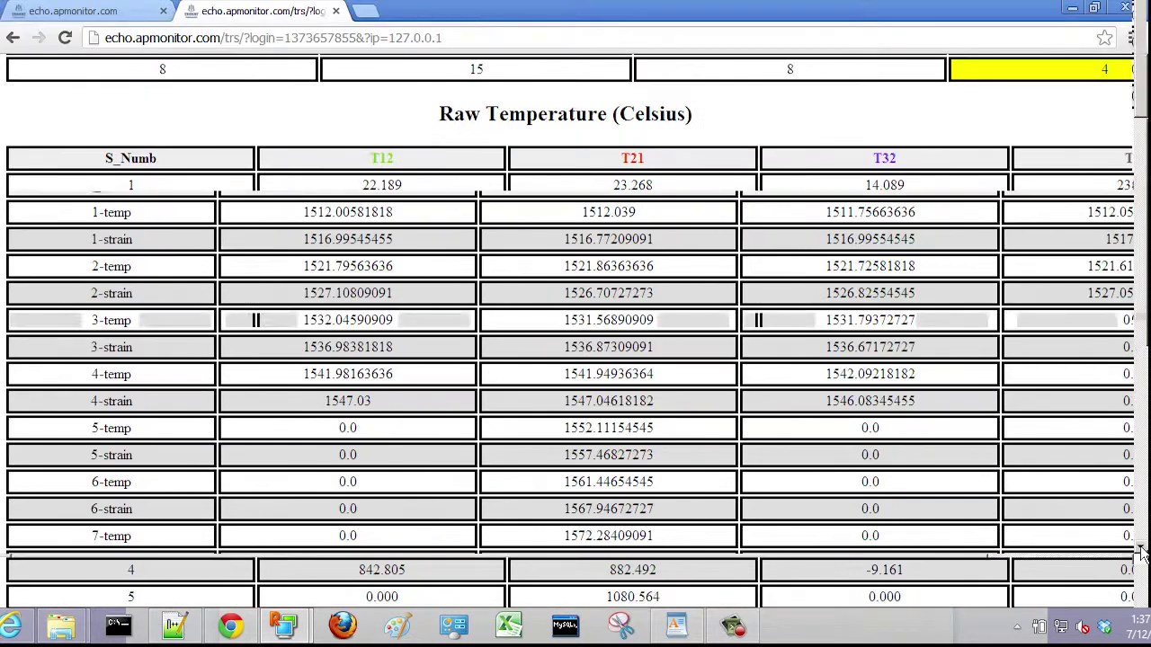
scroll(788, 386, "down", 10)
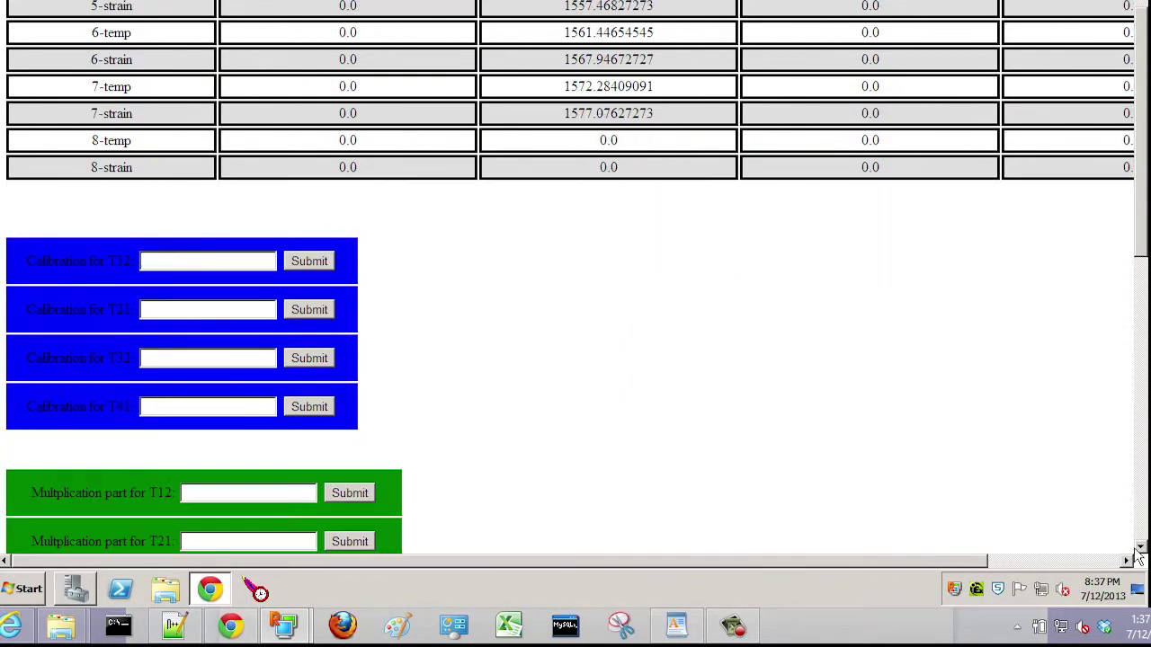
scroll(1137, 557, "down", 3)
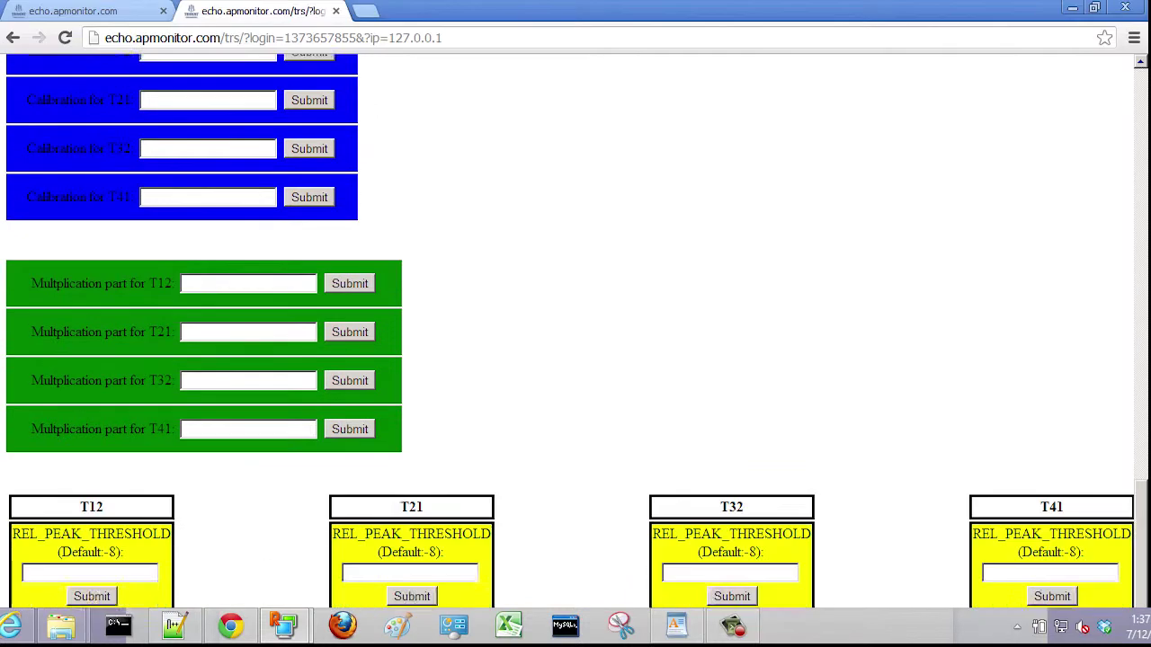
scroll(576, 323, "down", 3)
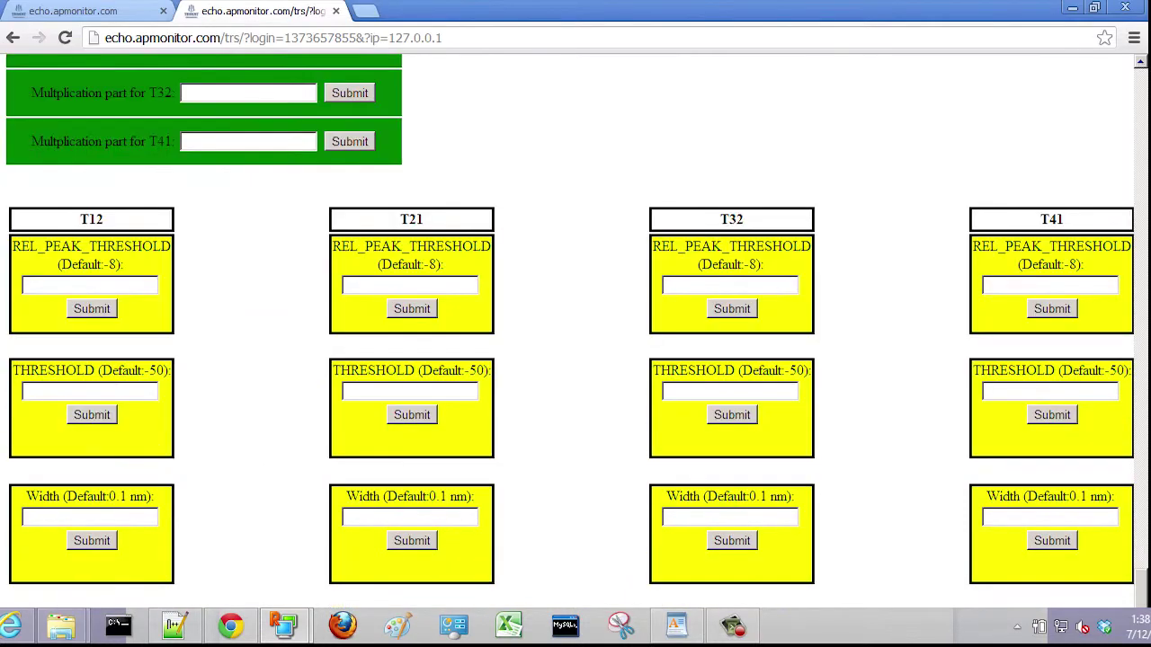
Step: Scroll back up to the blue calibration forms and select the T21 calibration field
left_click(1140, 65)
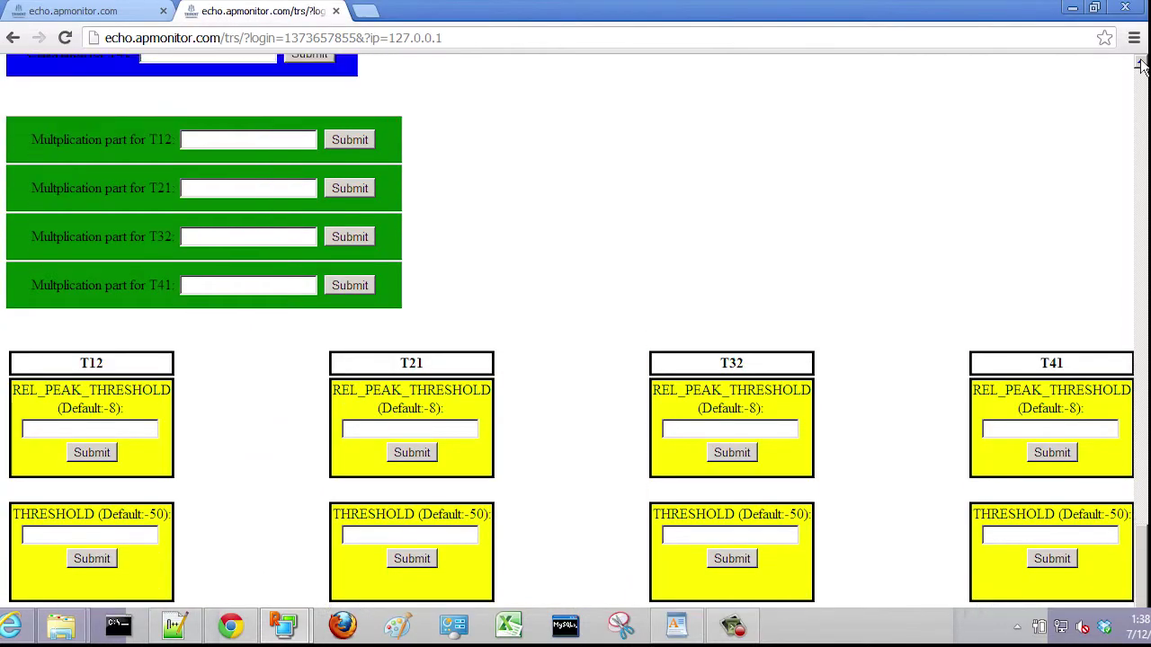
left_click(1140, 64)
left_click(1140, 64)
left_click(1140, 65)
left_click(1140, 65)
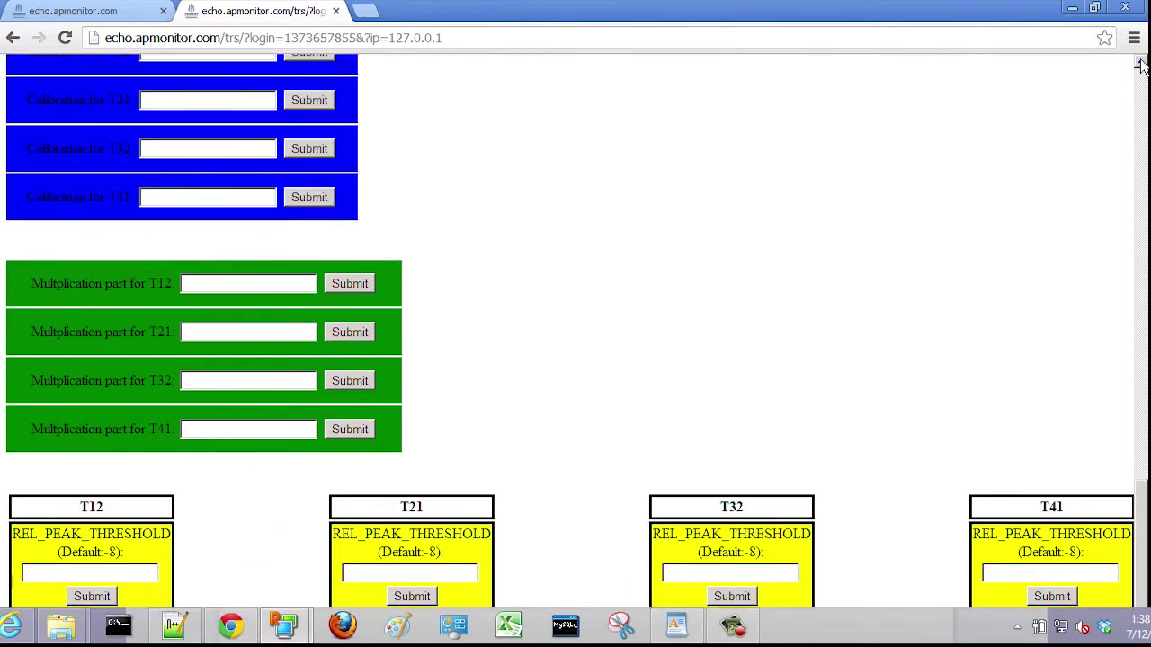
left_click(1140, 64)
left_click(1140, 65)
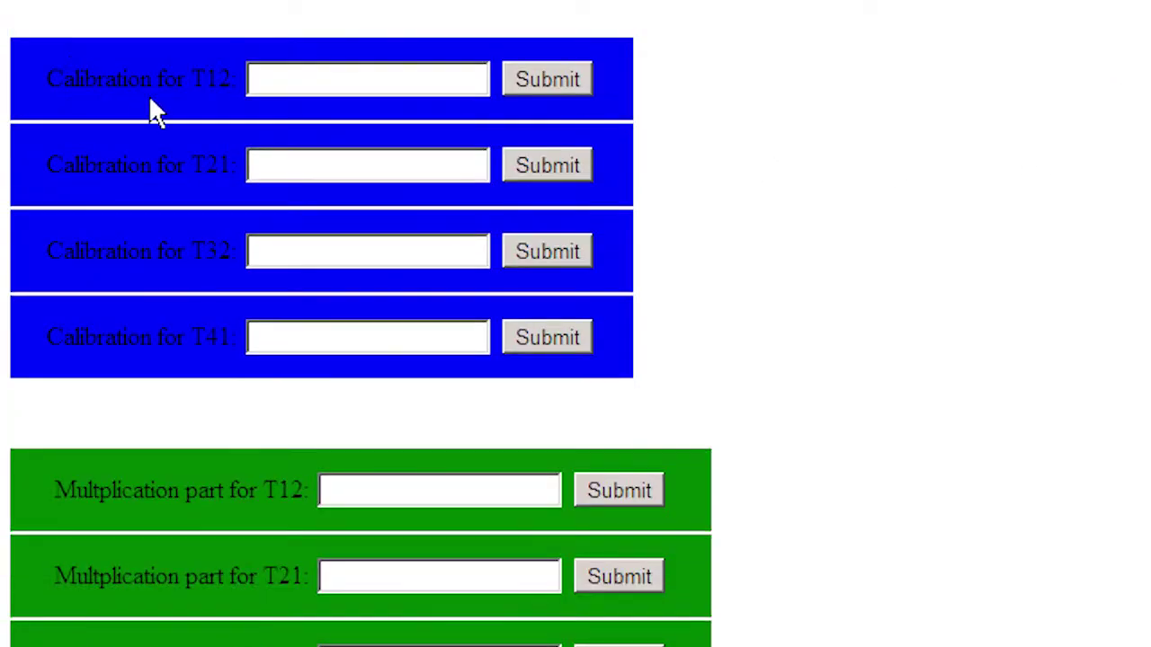
left_click(286, 172)
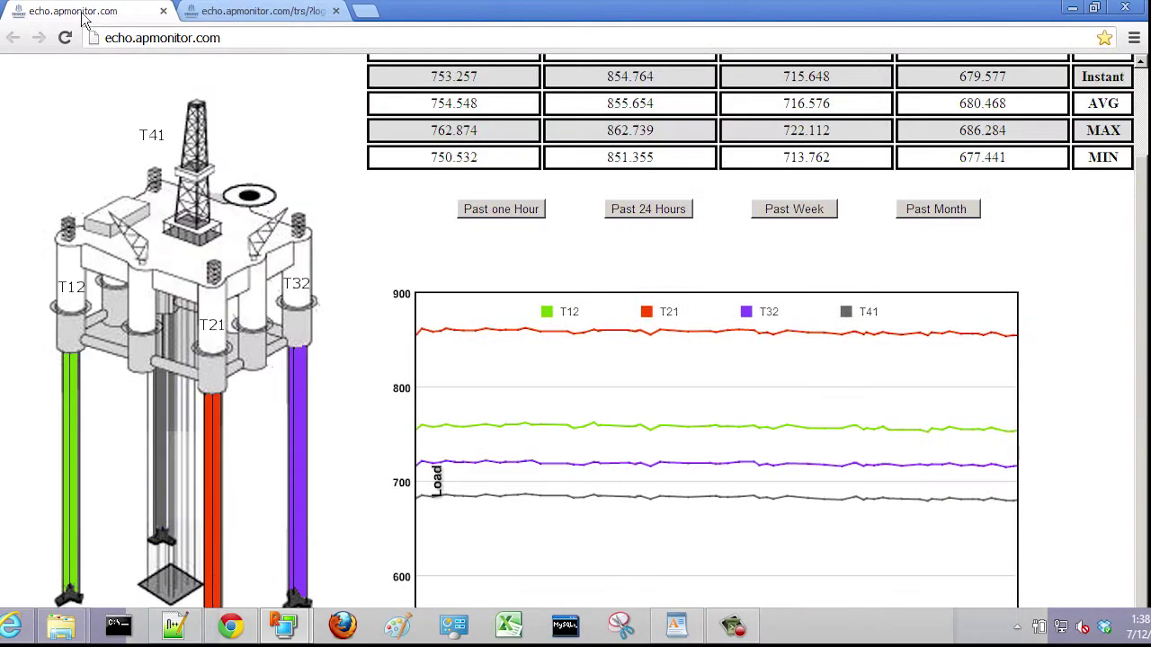
Step: Submit a calibration of 850 for T21, then check its reading in the dashboard load table
left_click(261, 11)
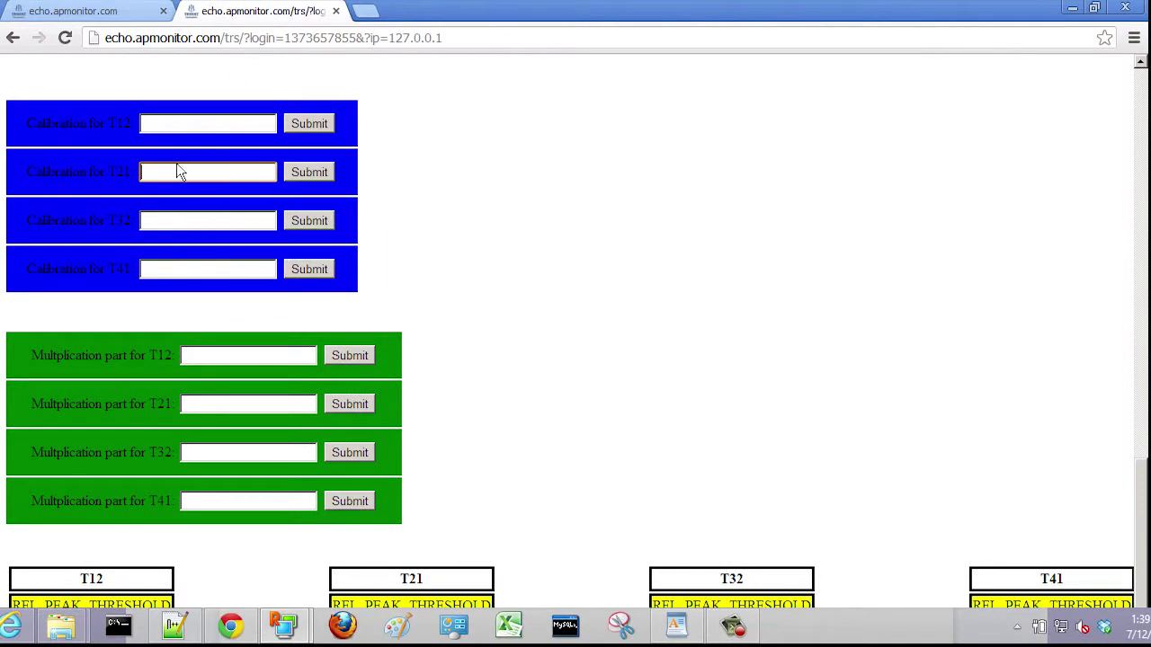
left_click(174, 173)
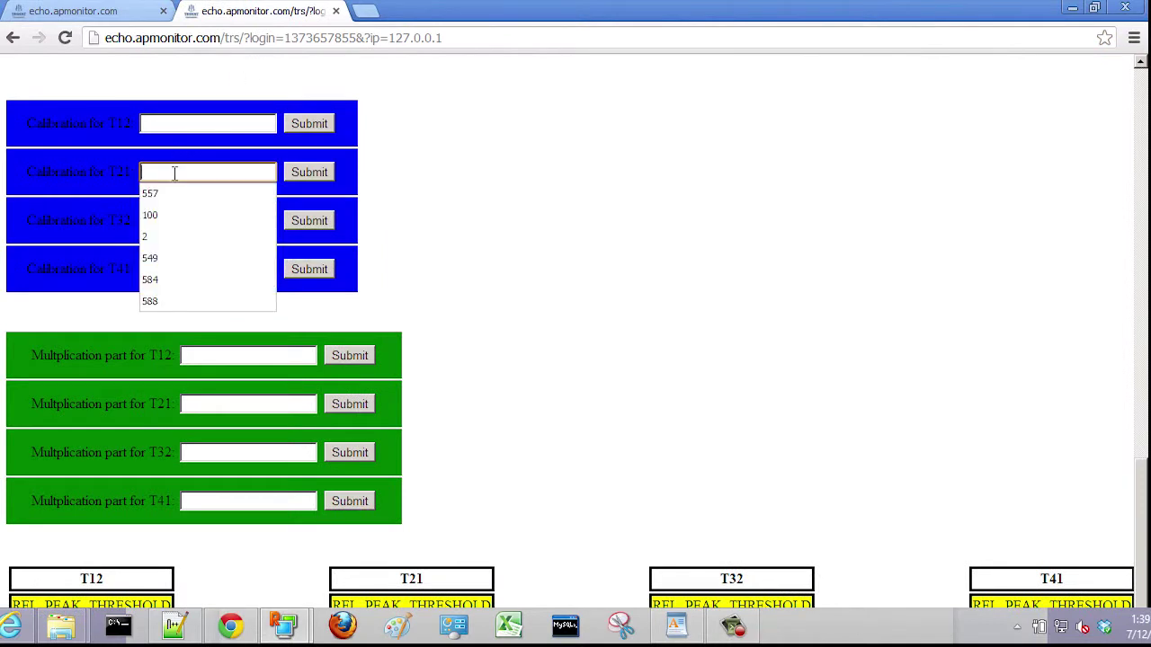
type("850")
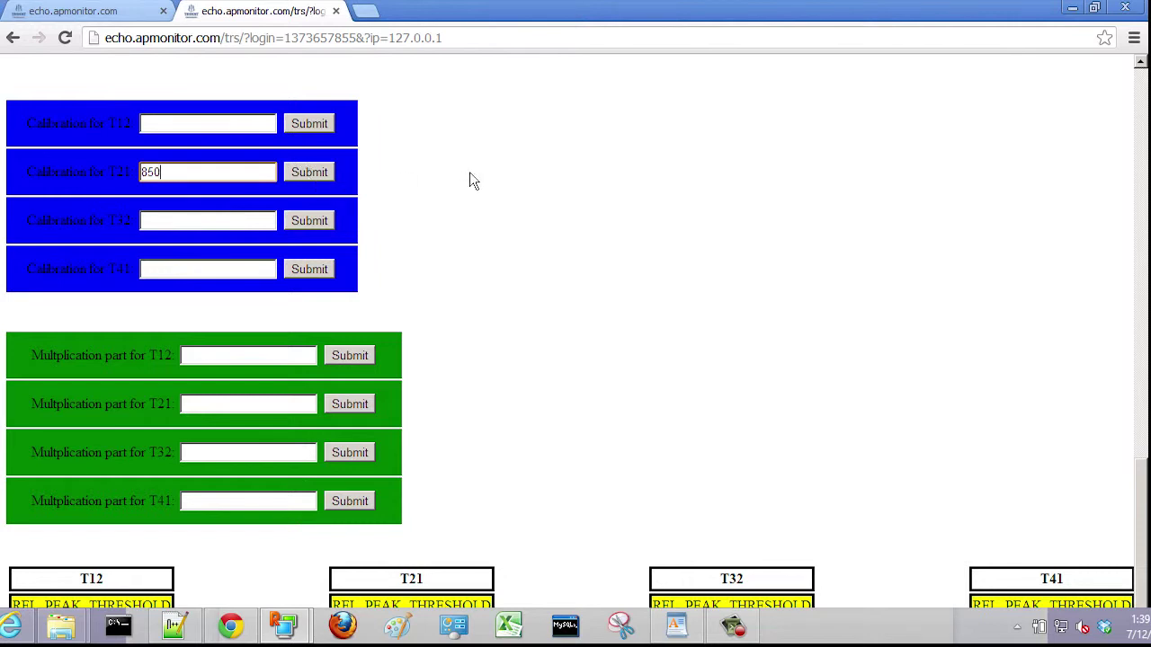
left_click(326, 171)
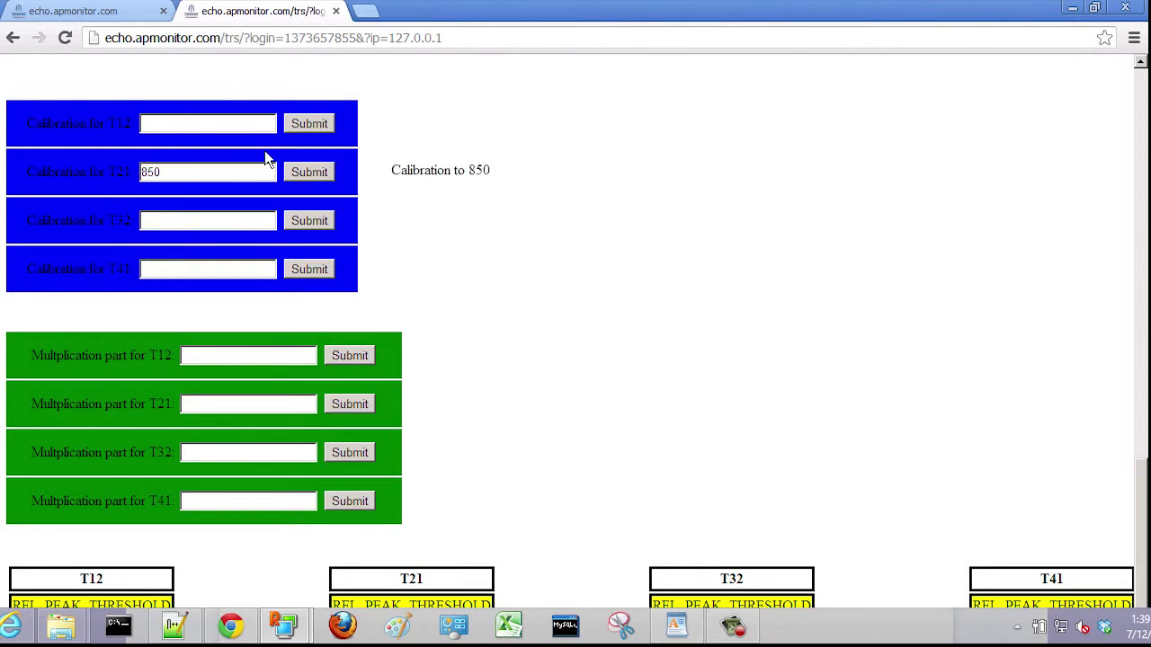
left_click(97, 15)
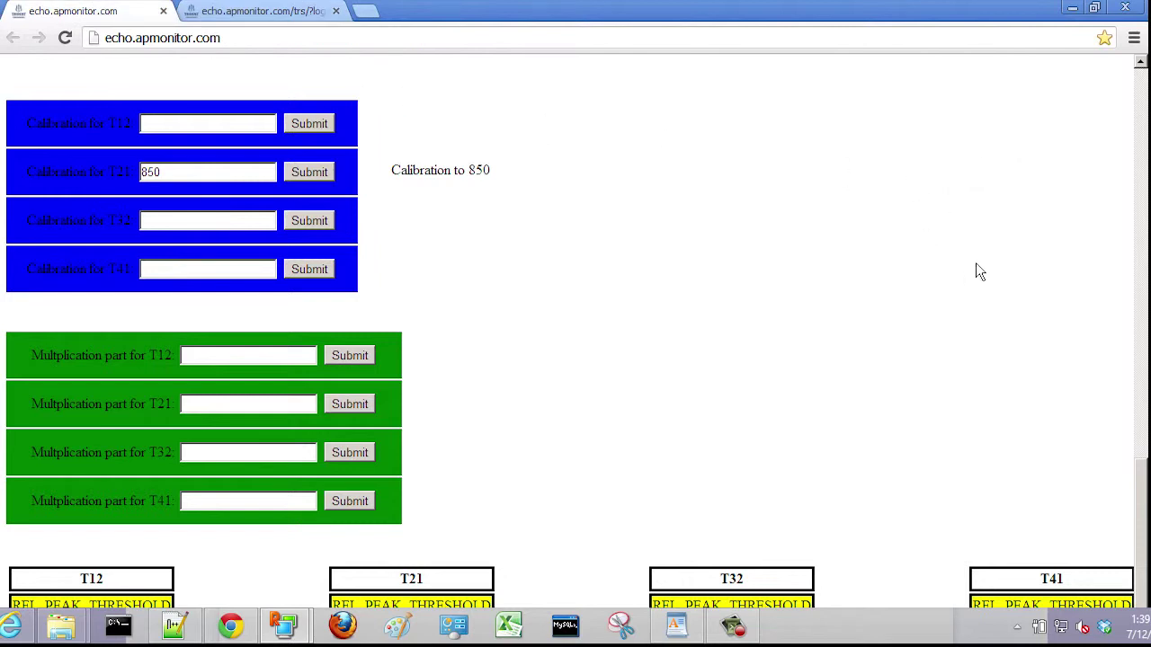
scroll(975, 262, "up", 10)
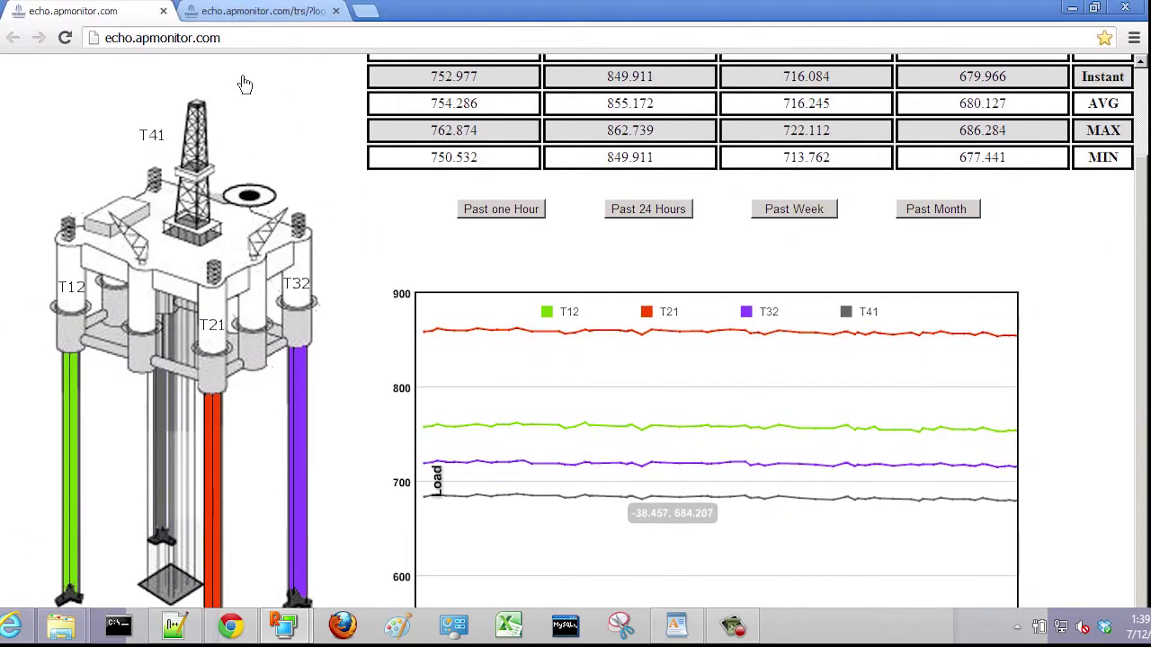
Step: Scroll through the threshold, Delete Database and link sections, then log off the account
left_click(262, 13)
scroll(1106, 164, "down", 5)
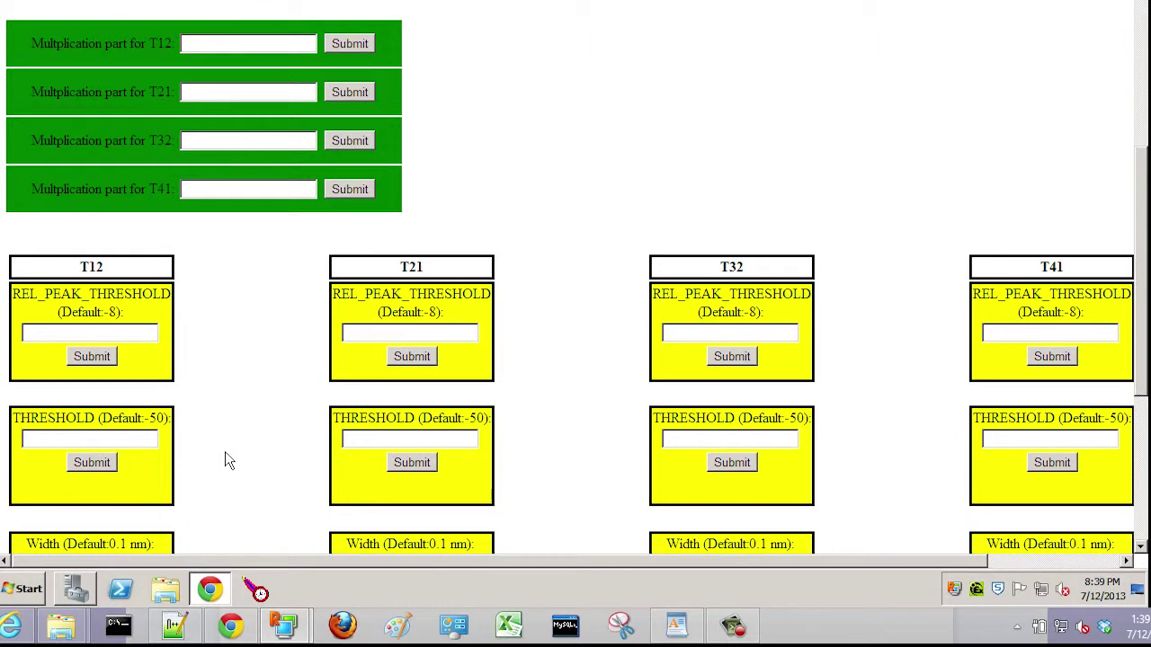
scroll(226, 460, "down", 3)
scroll(246, 463, "down", 2)
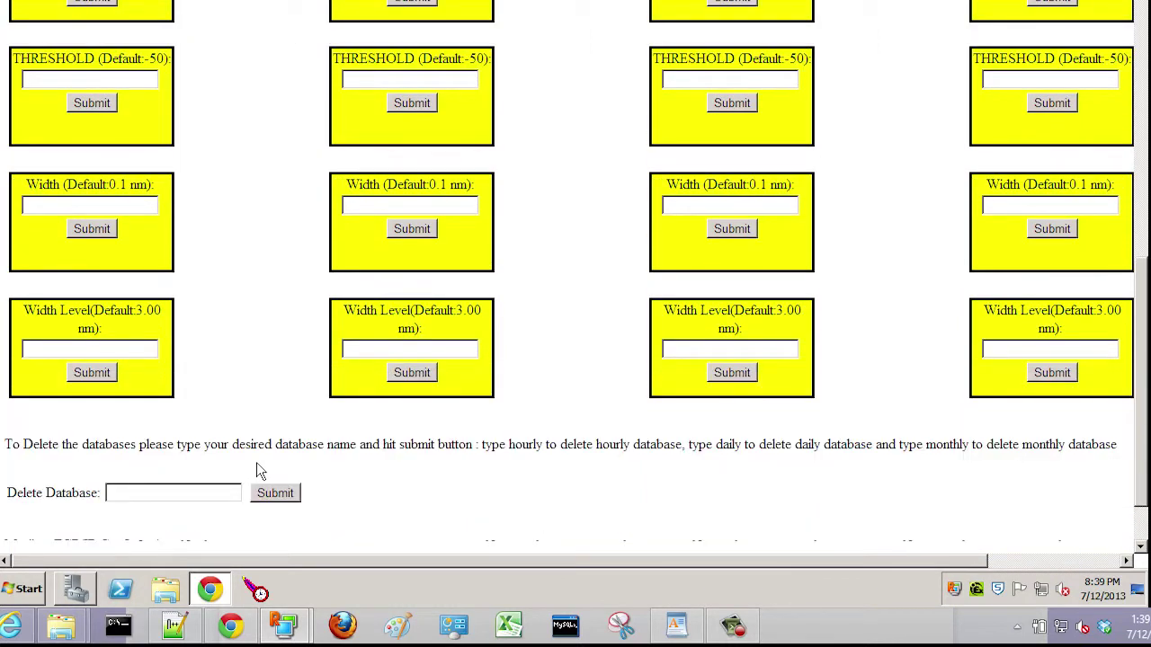
scroll(240, 492, "down", 1)
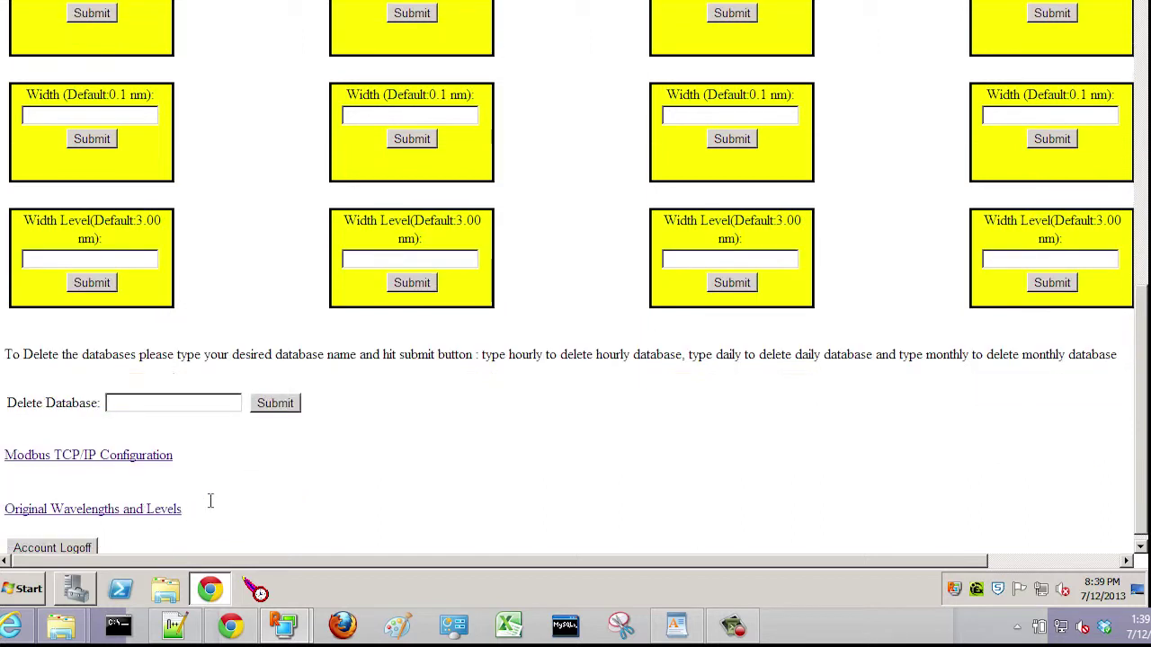
scroll(324, 521, "down", 1)
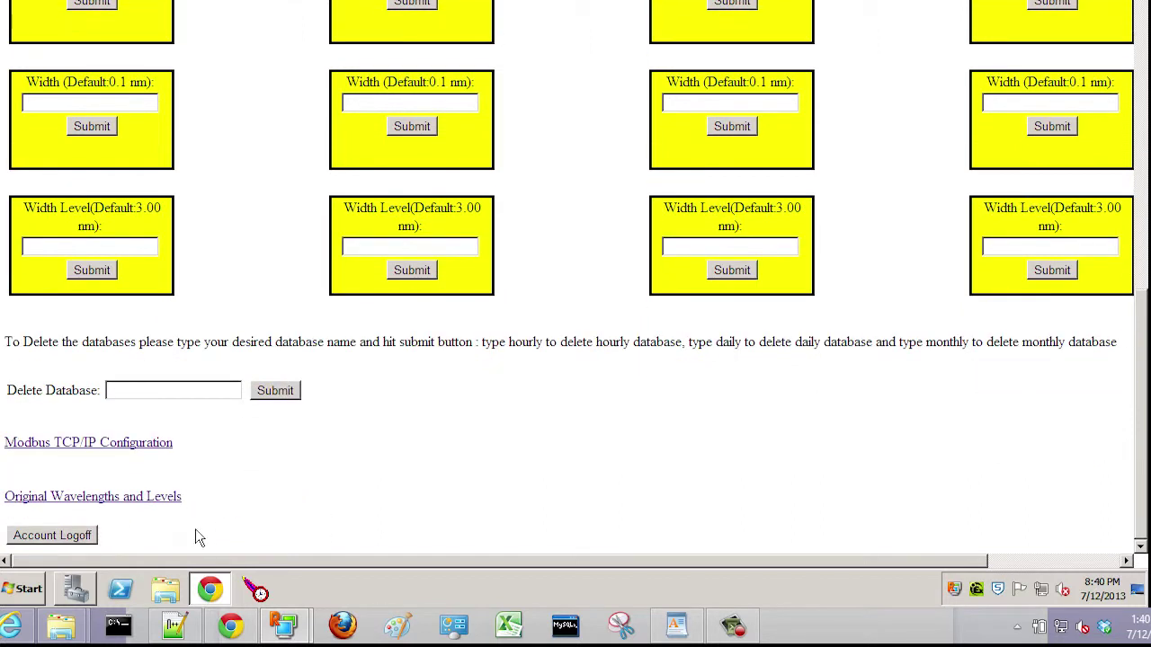
left_click(56, 536)
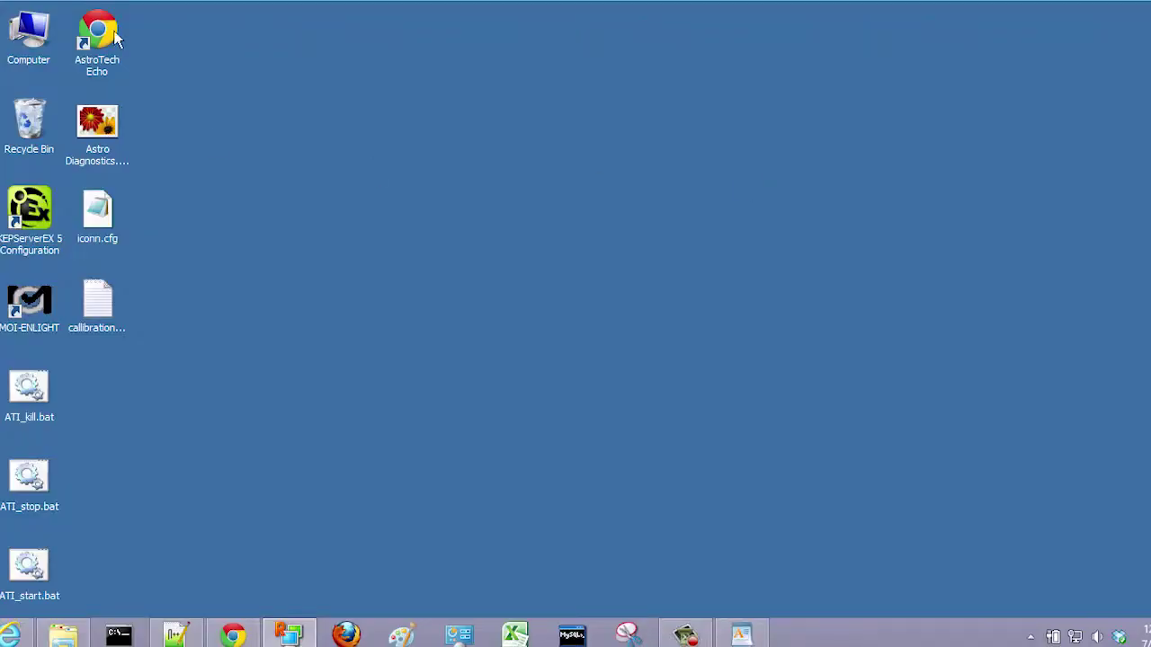
Step: Relaunch the AstroTech Echo monitor and open the Advanced Interface link in a new tab
double_click(99, 24)
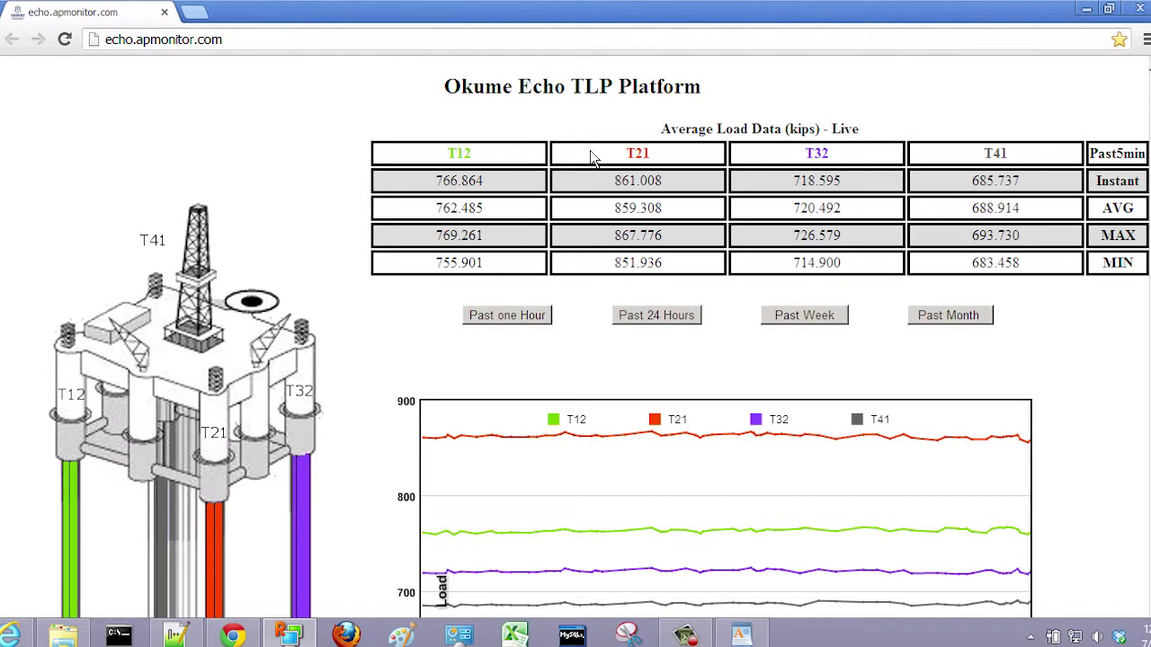
left_click_drag(1150, 69, 1150, 460)
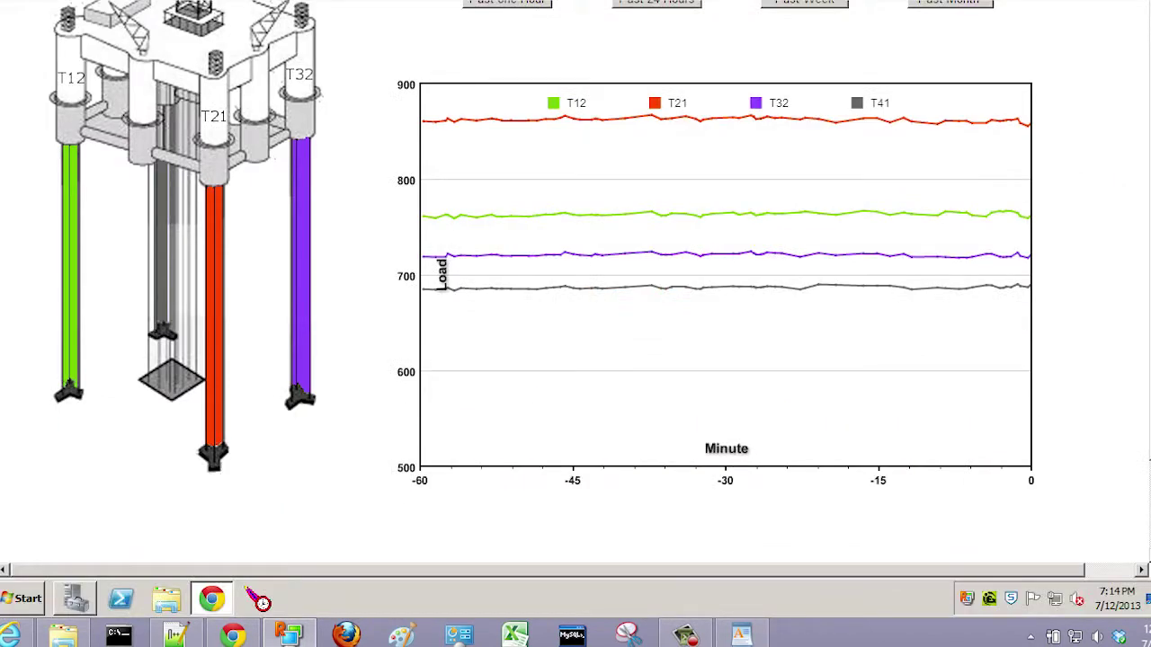
left_click_drag(1150, 462, 1150, 491)
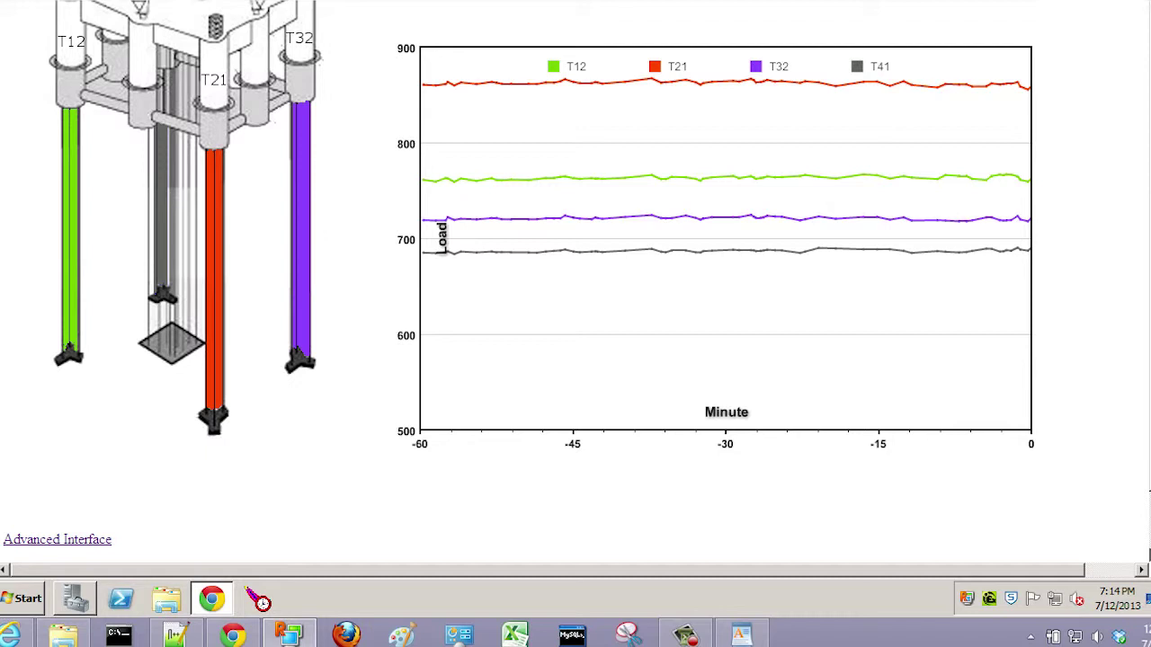
scroll(638, 593, "down", 2)
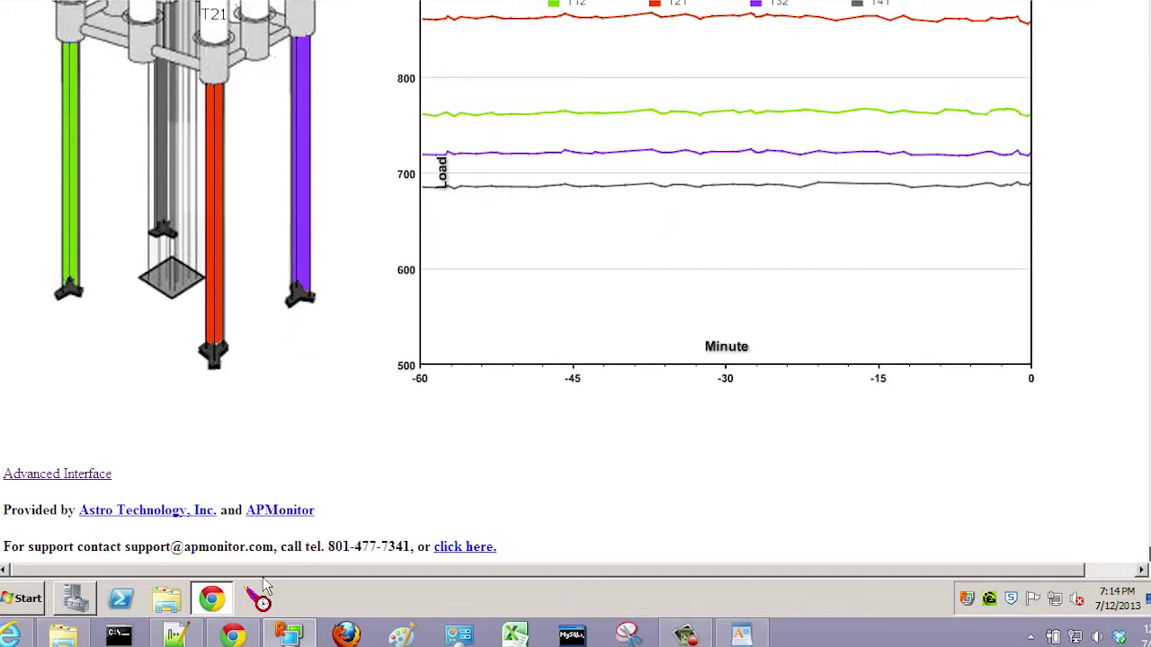
right_click(60, 483)
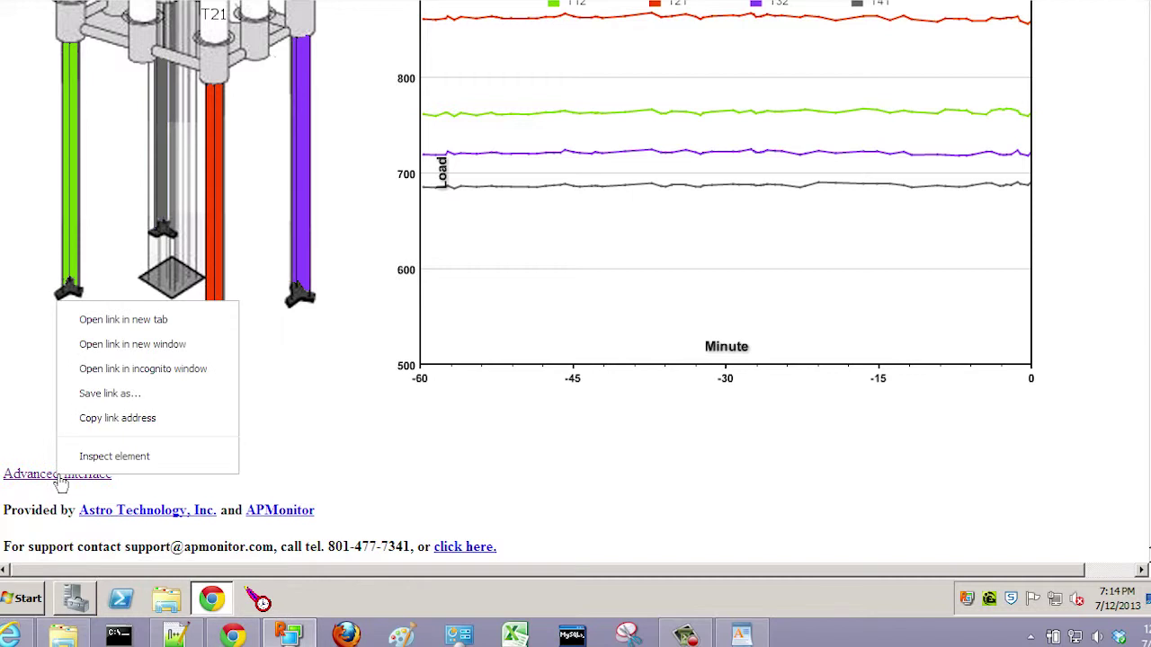
left_click(136, 329)
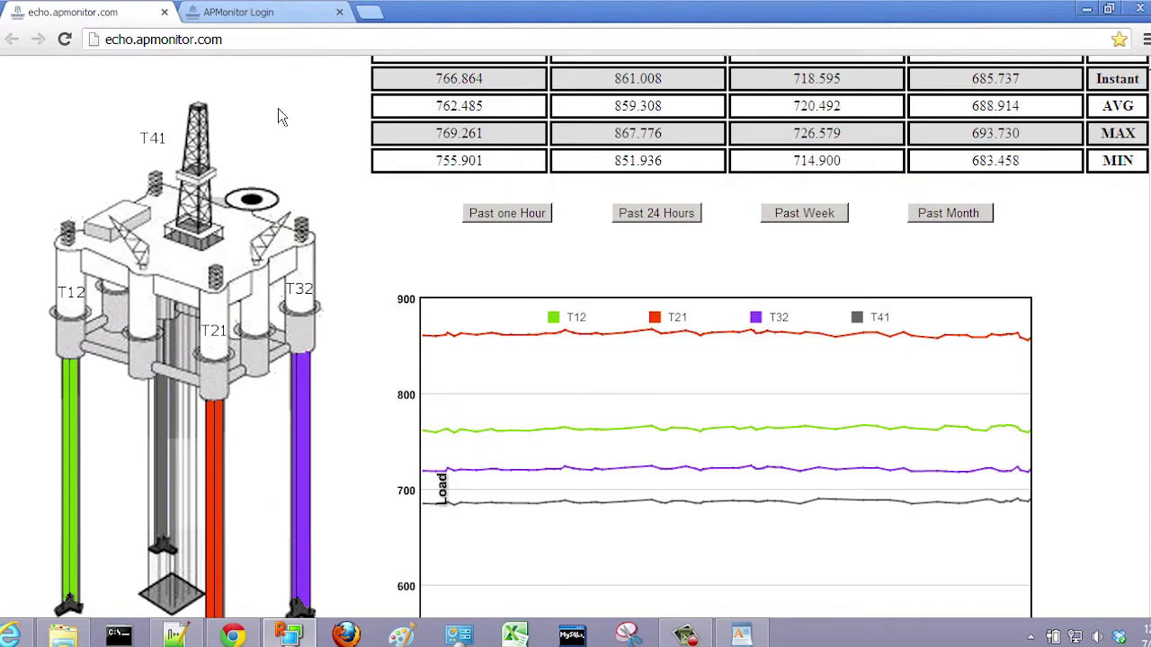
Step: Log in on the Advanced Interface tab with the admin user name and the account password
left_click(259, 13)
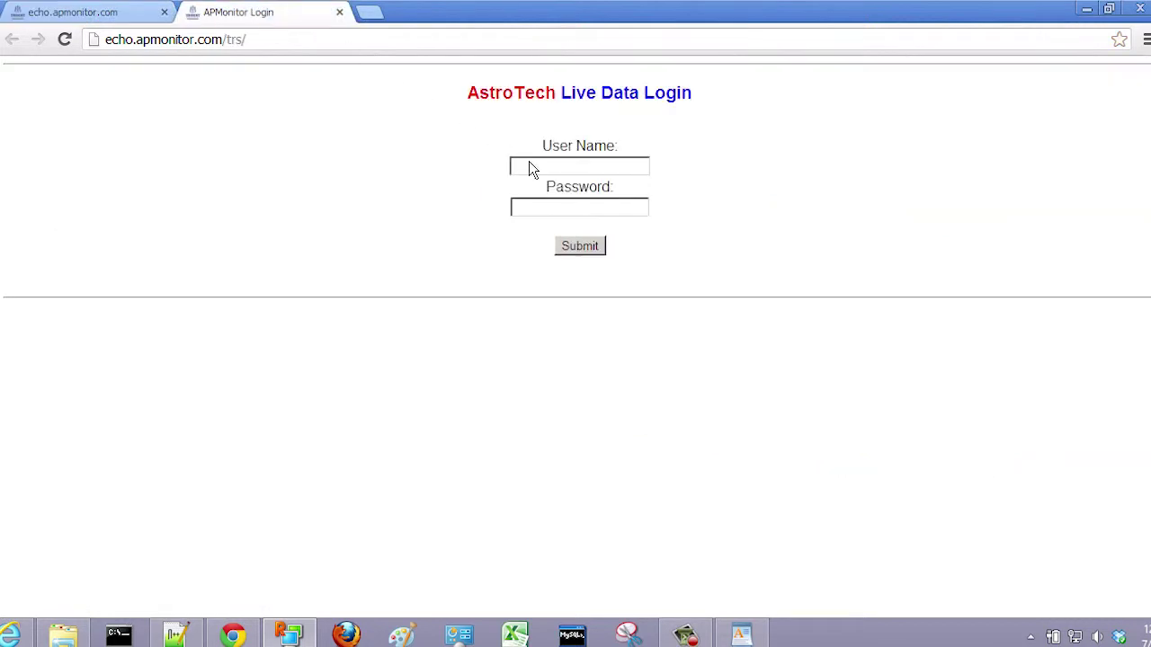
left_click(532, 166)
type("admin")
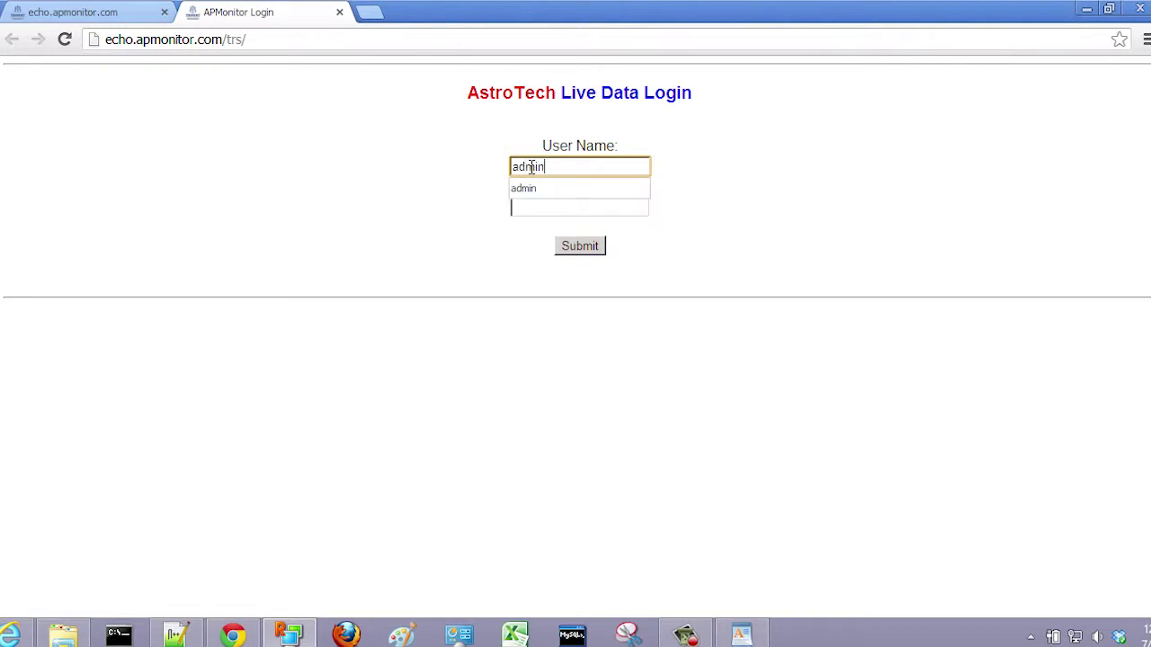
key("Tab")
type("***")
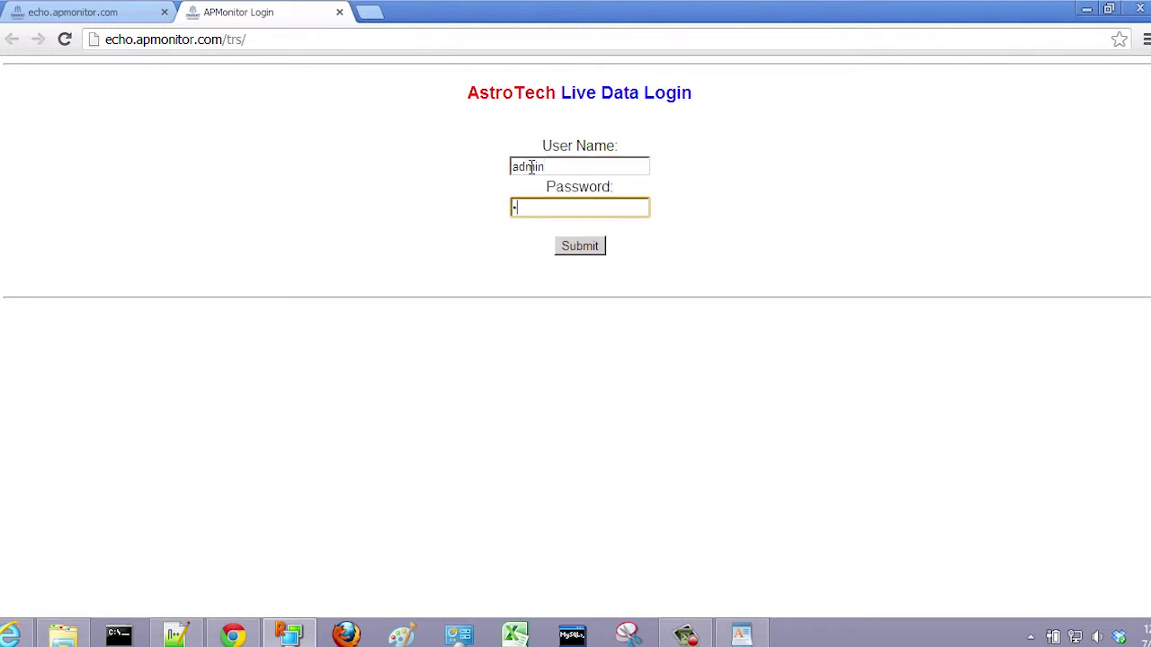
left_click(585, 248)
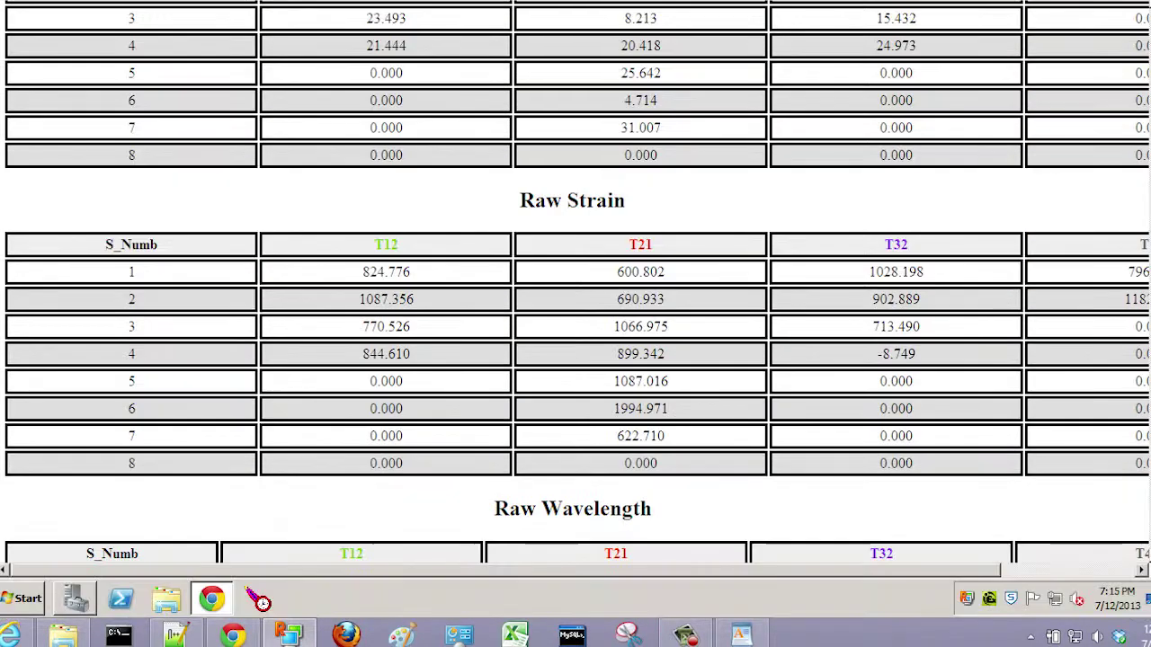
left_click(1142, 571)
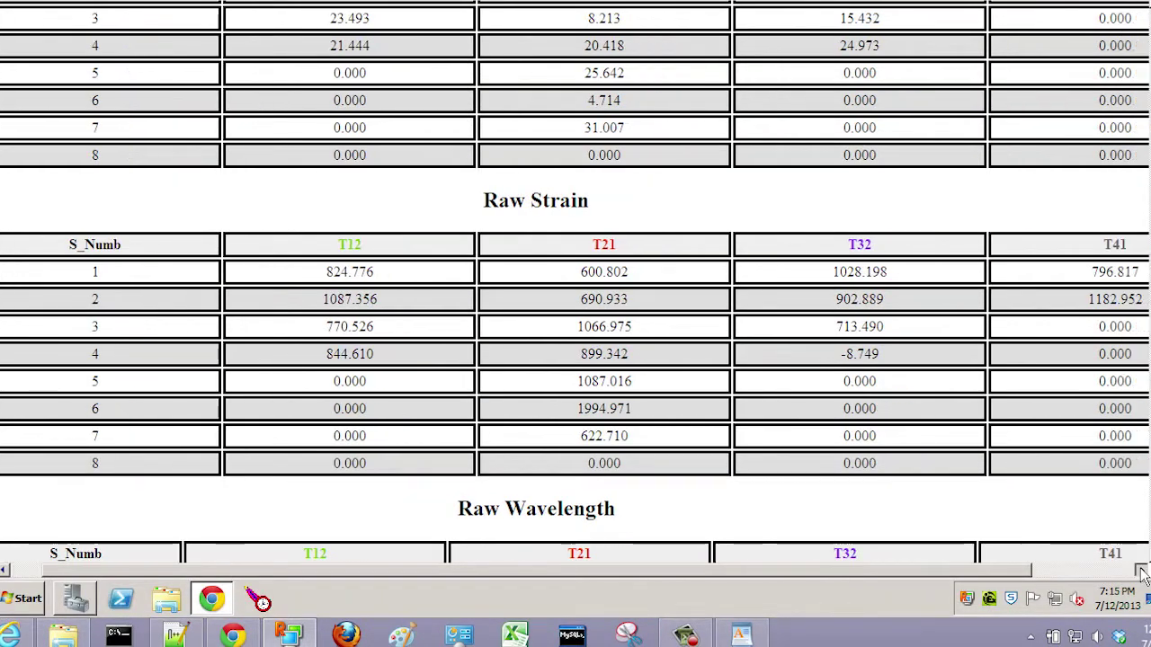
left_click(1142, 572)
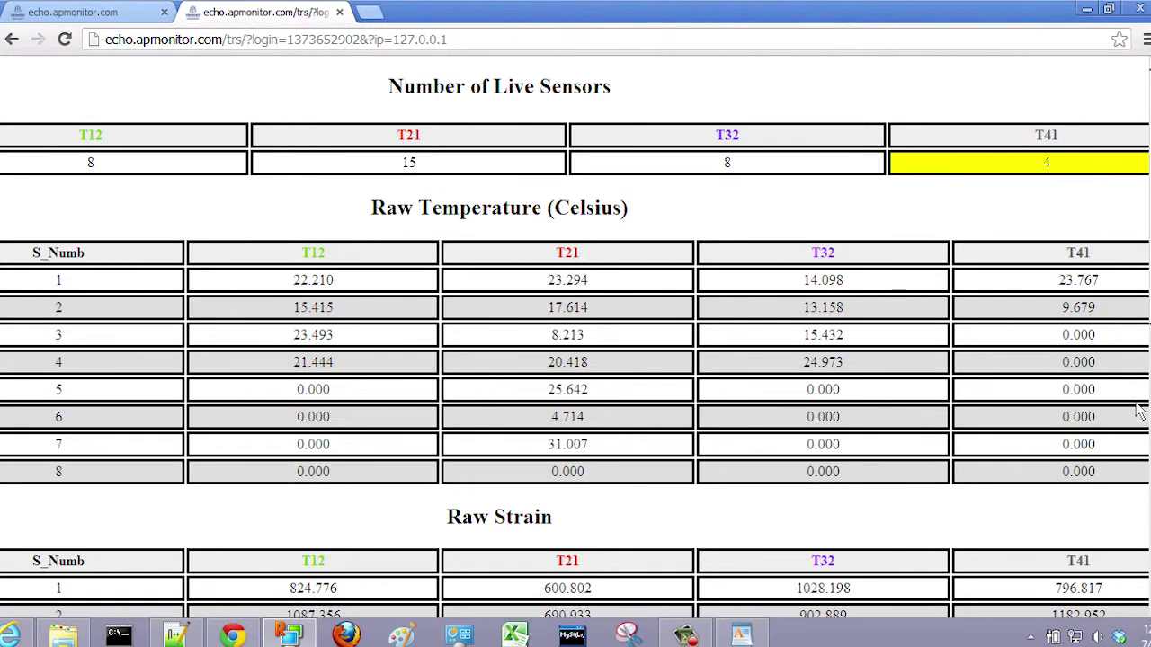
scroll(398, 305, "down", 5)
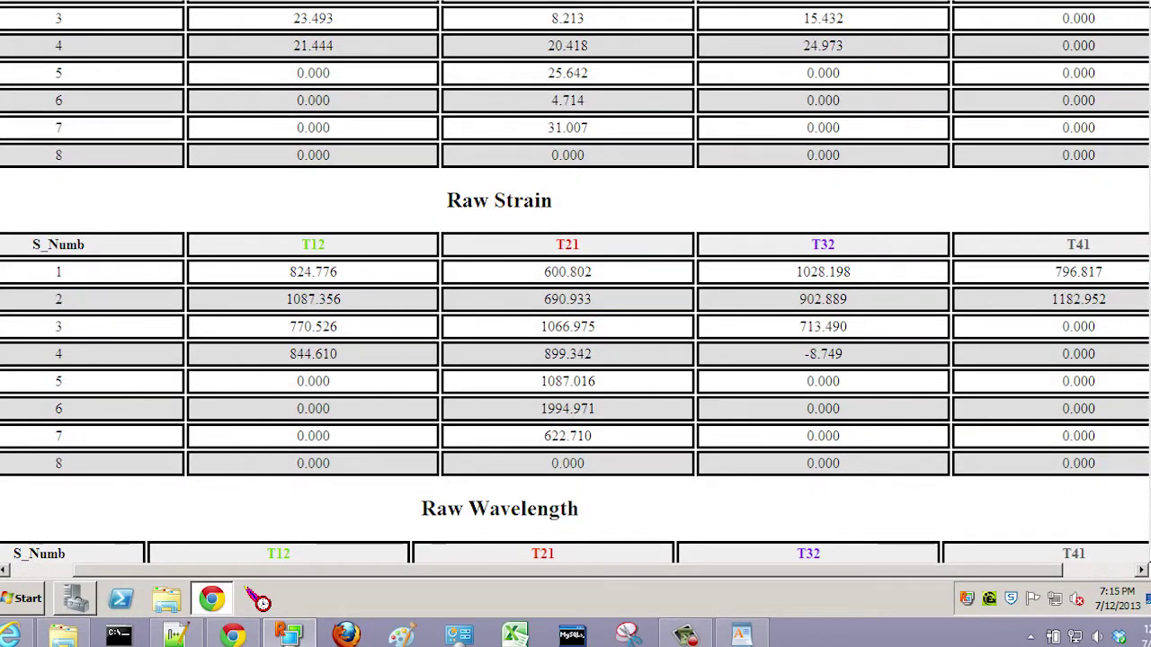
scroll(575, 281, "down", 1)
scroll(575, 282, "down", 1)
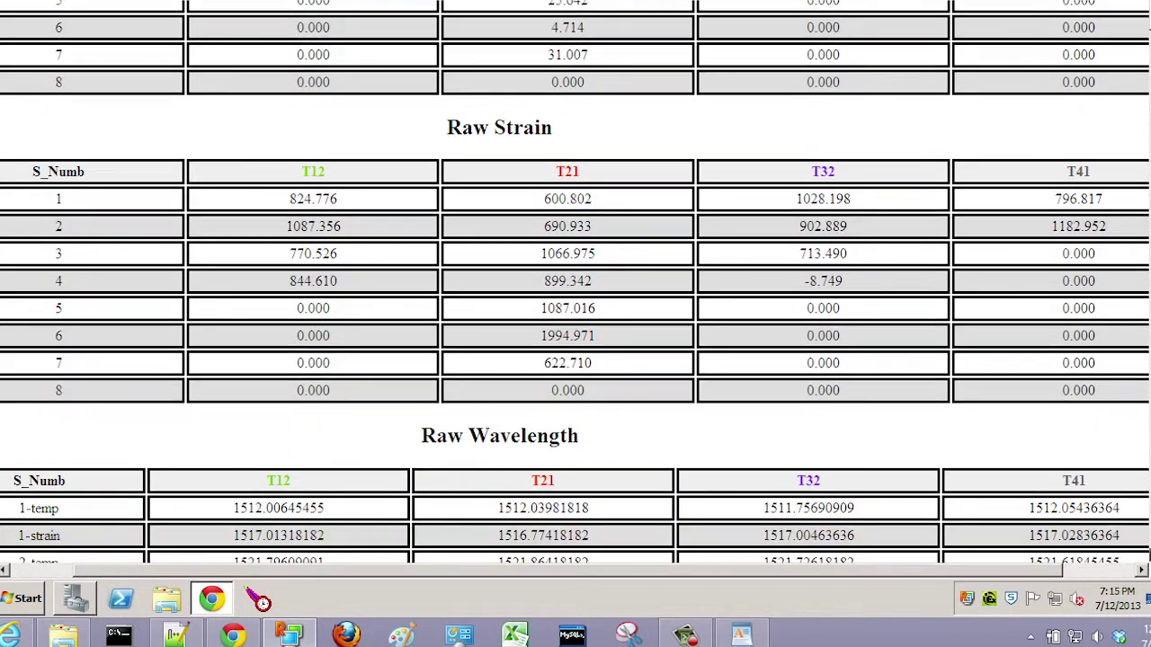
scroll(576, 282, "down", 6)
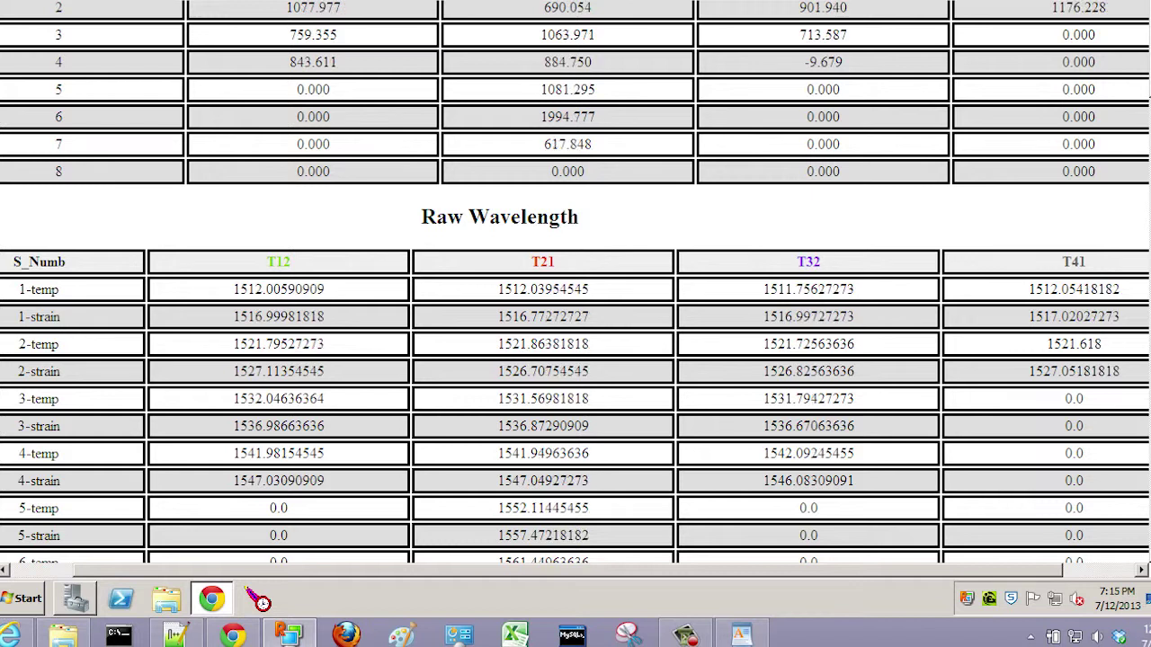
scroll(575, 281, "down", 1)
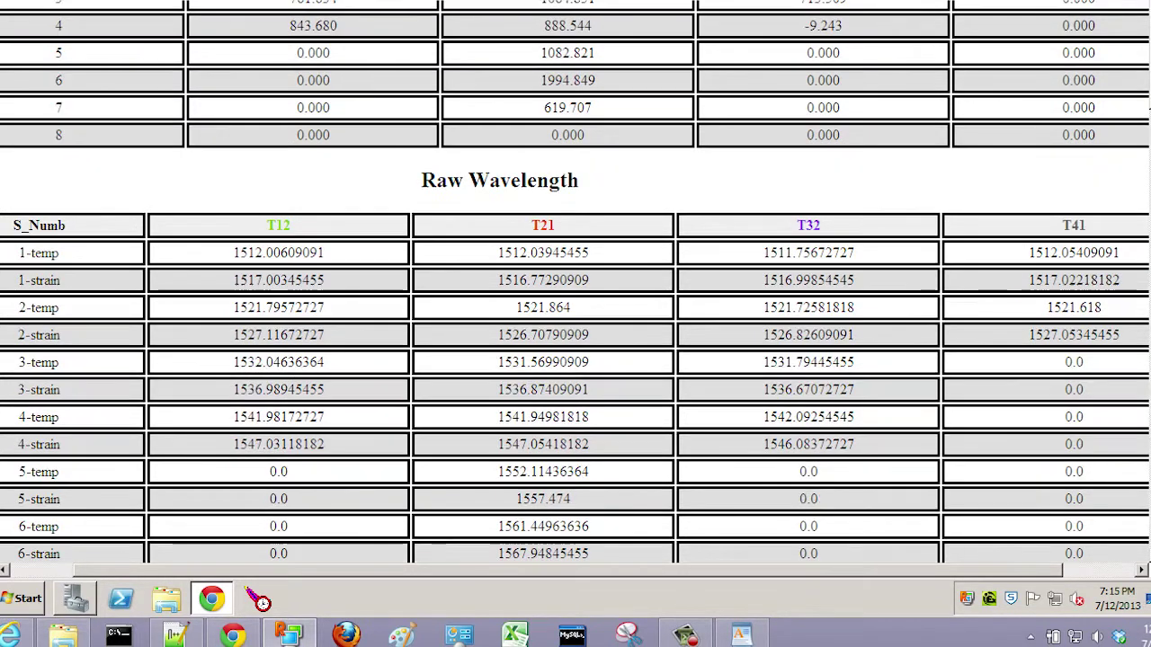
scroll(576, 281, "down", 1)
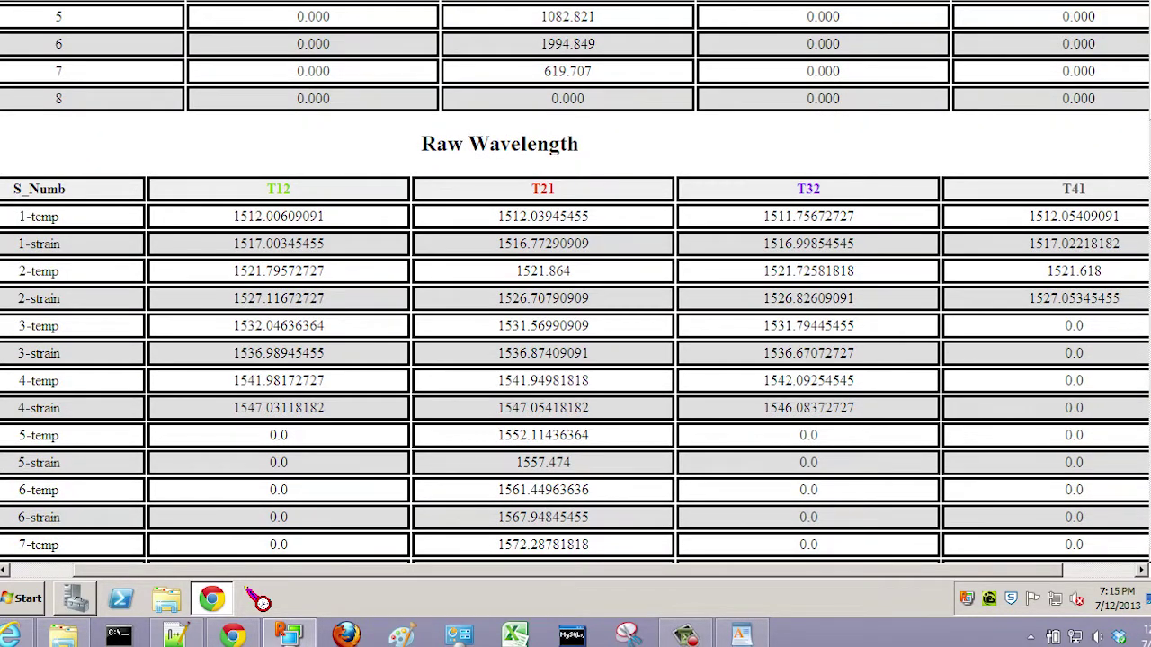
scroll(576, 281, "down", 1)
scroll(575, 282, "down", 1)
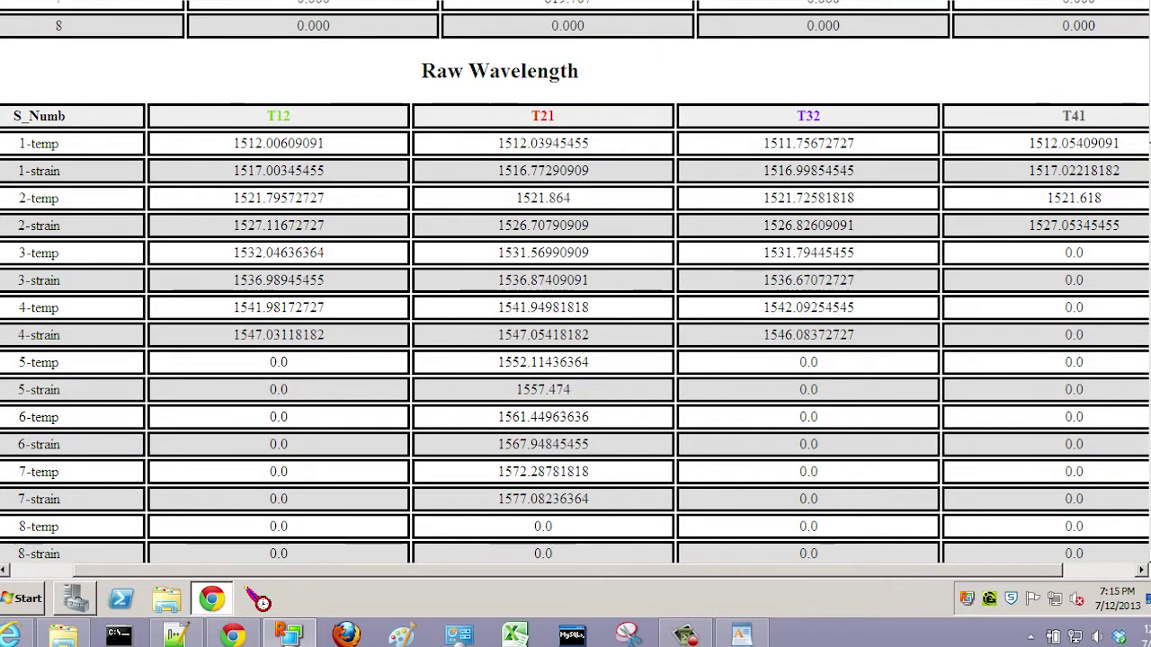
scroll(575, 281, "down", 1)
scroll(650, 134, "up", 2)
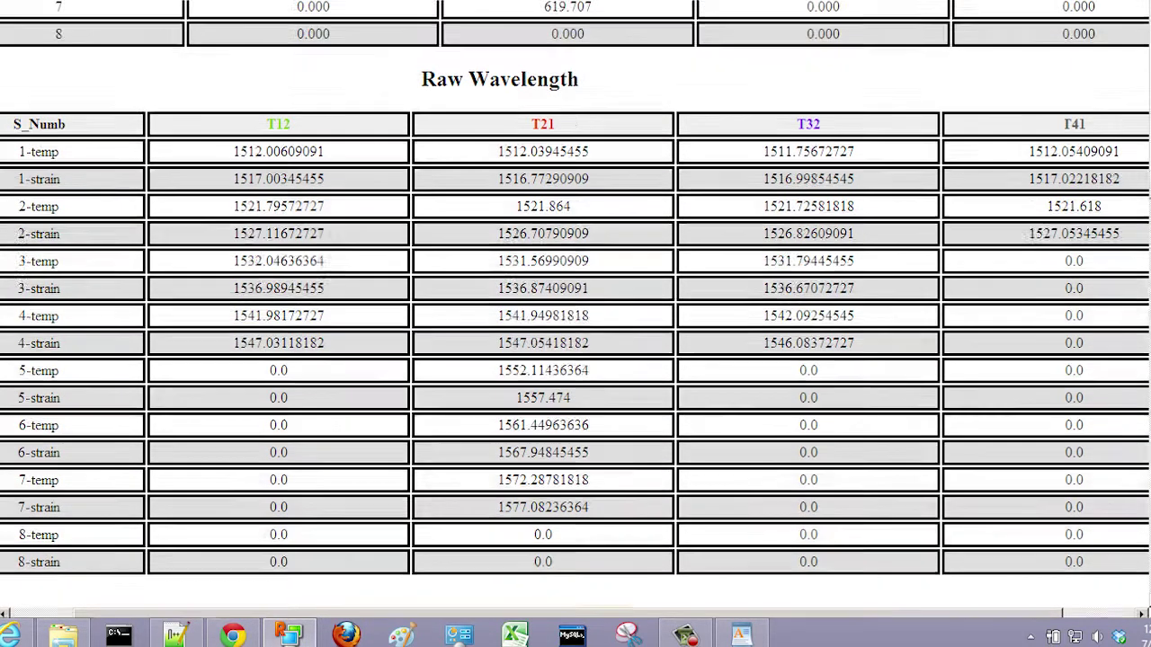
scroll(985, 144, "down", 2)
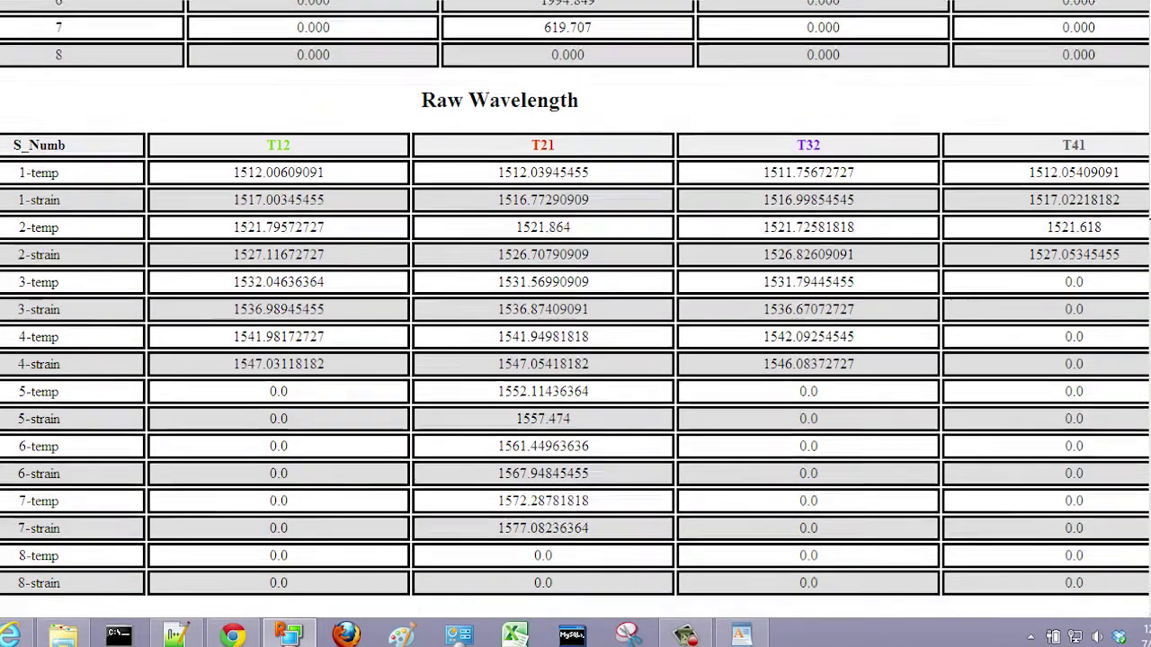
scroll(1053, 174, "up", 3)
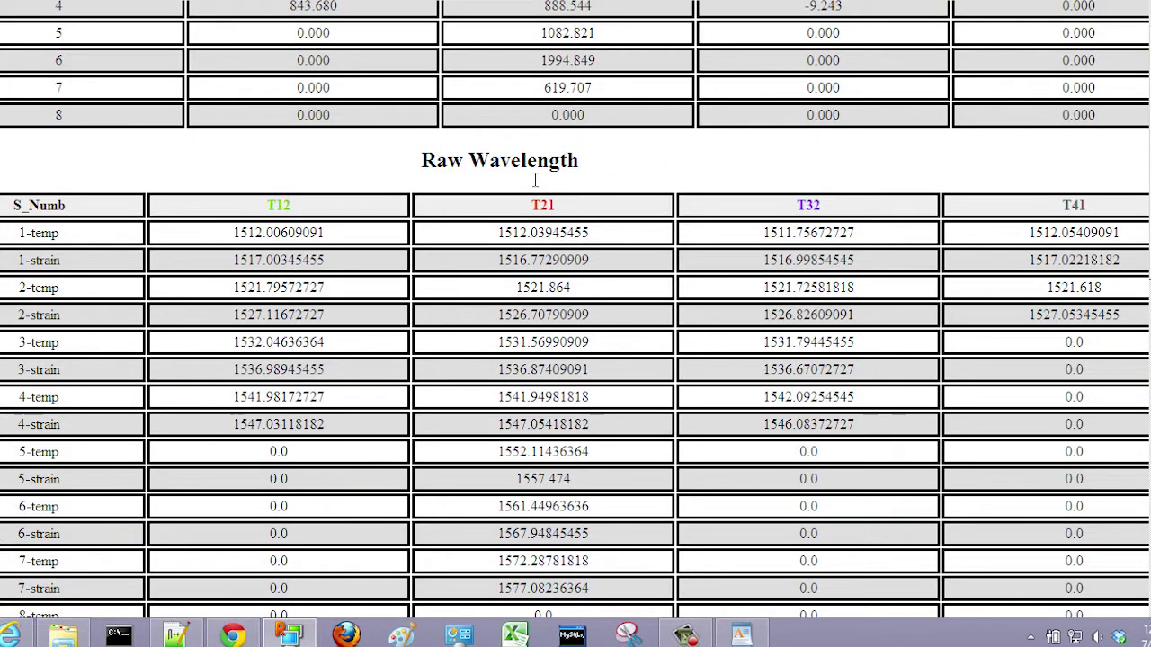
scroll(286, 440, "down", 1)
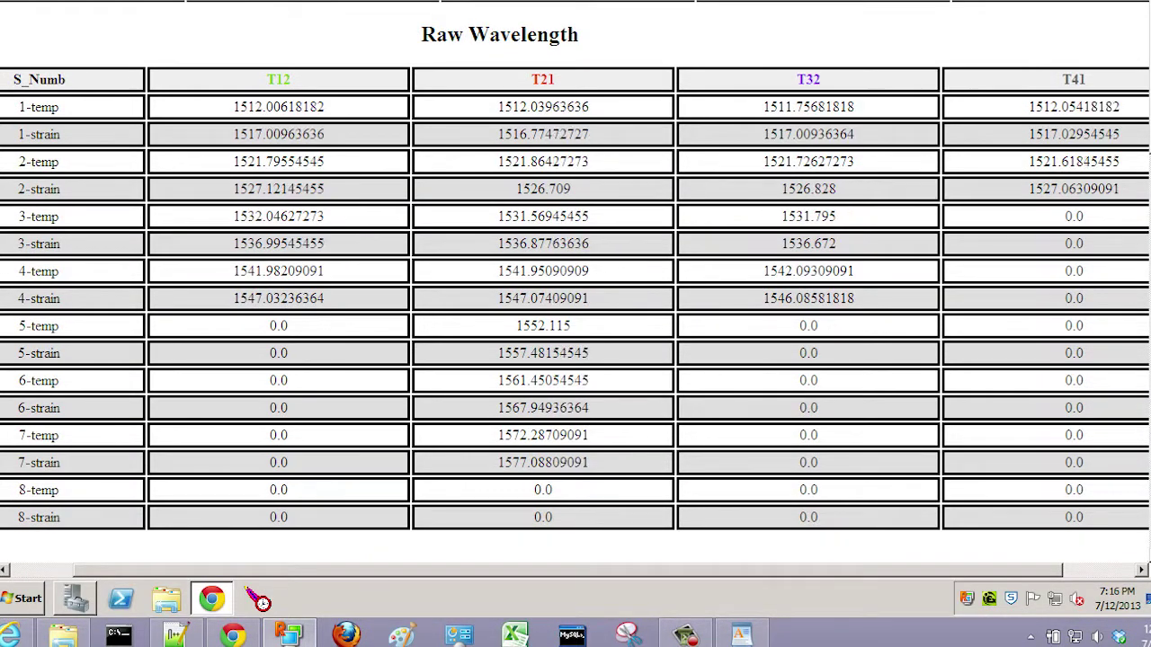
scroll(640, 555, "down", 5)
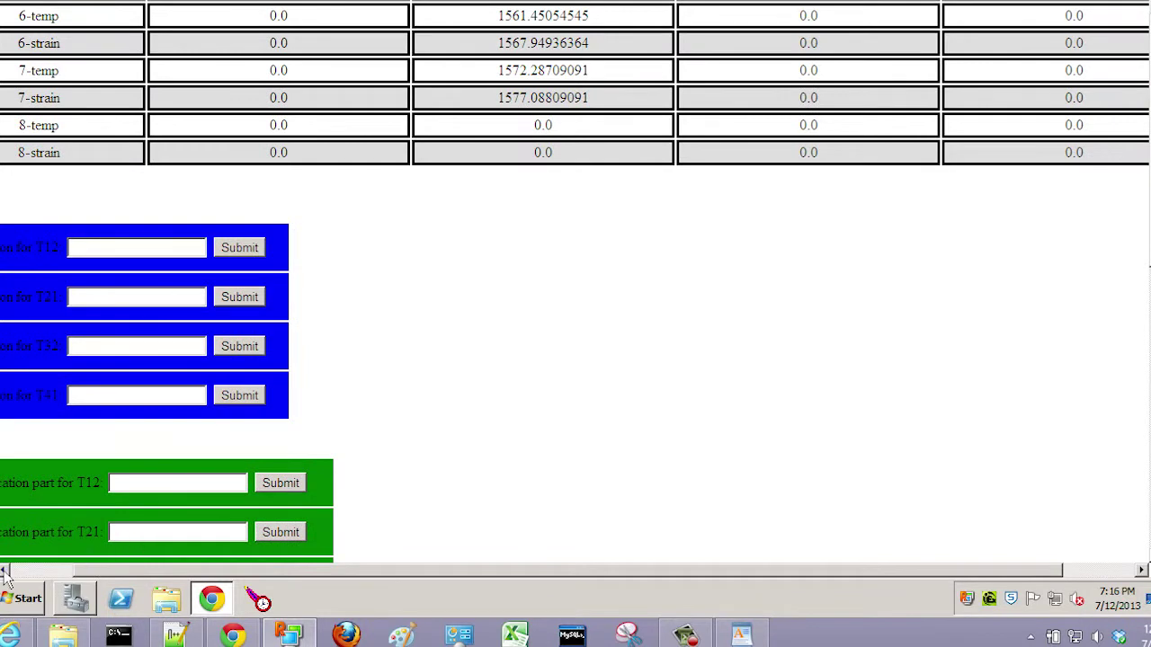
key("Left")
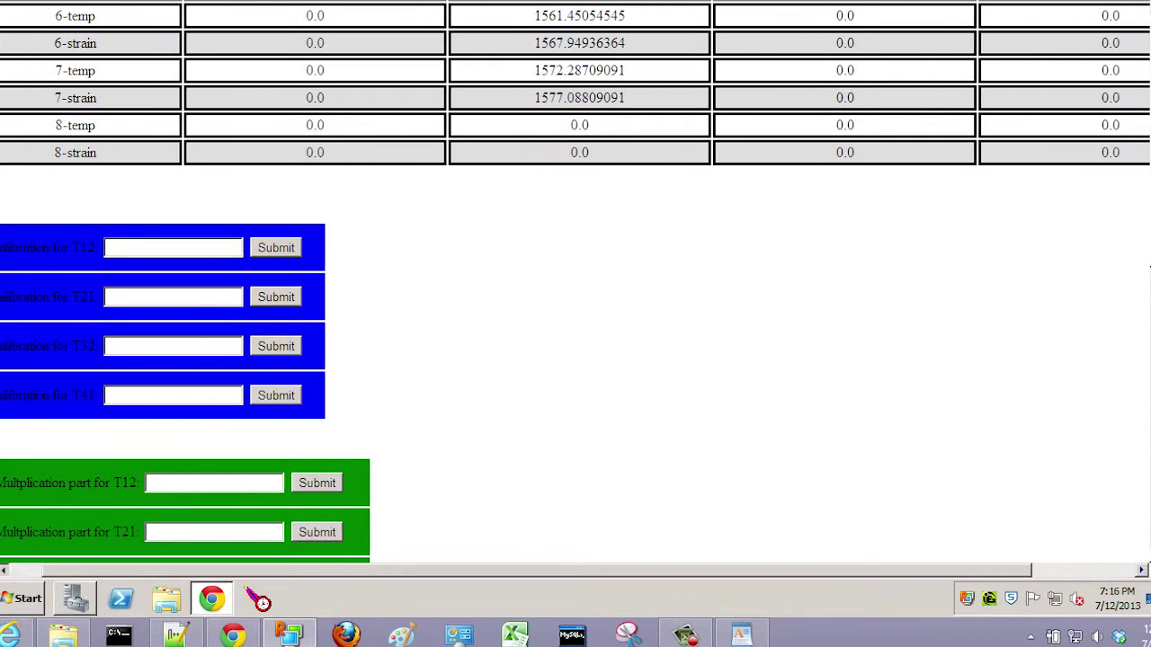
key("Left")
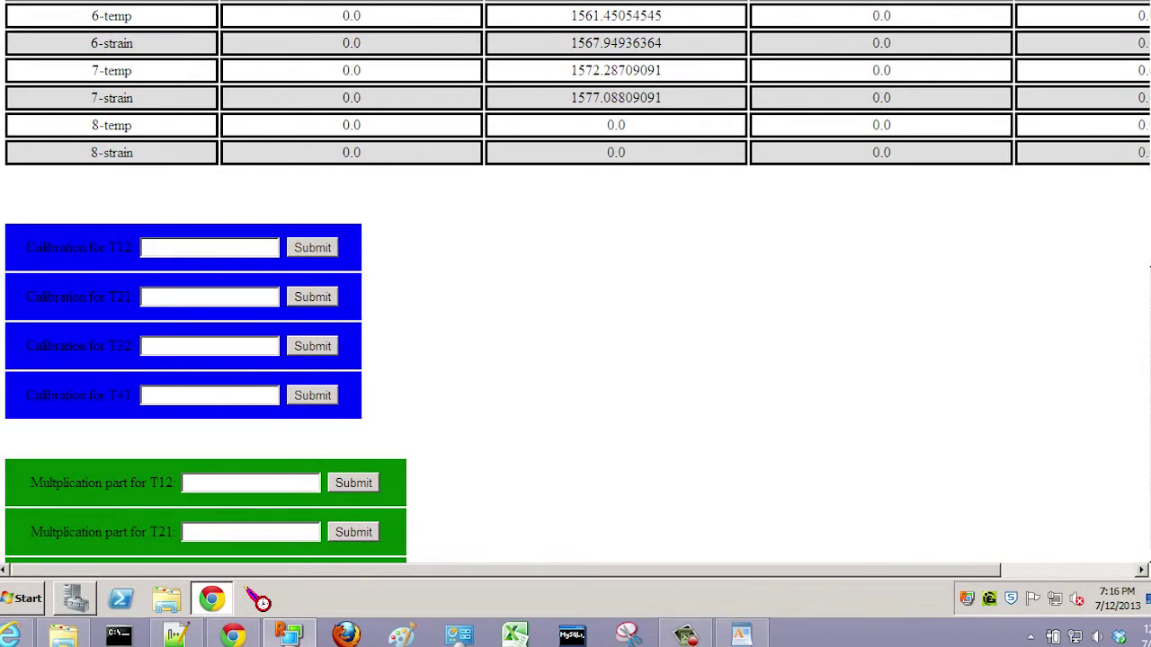
key("Down")
key("Down")
key("Down")
key("Down")
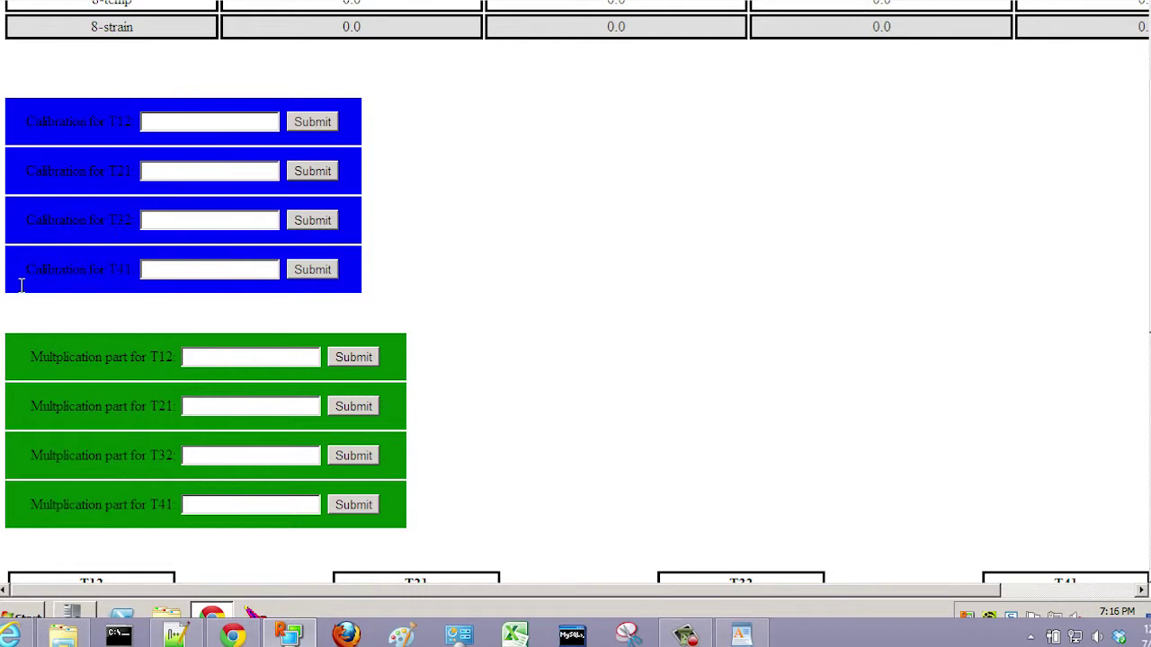
left_click(177, 132)
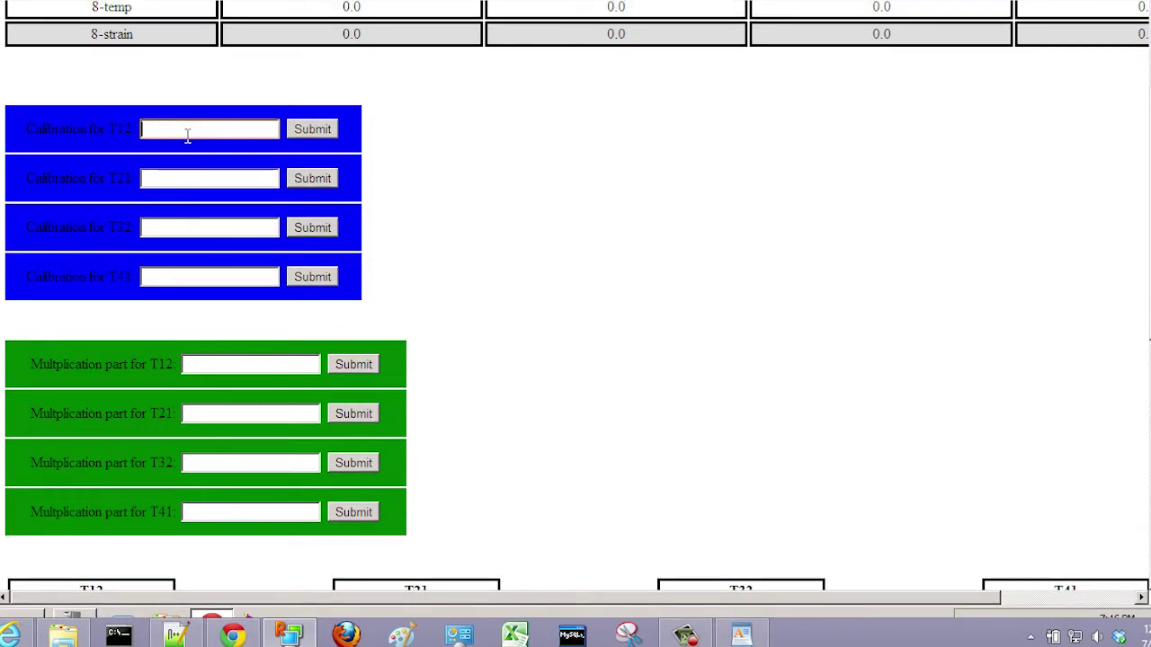
type("600")
key("BackSpace")
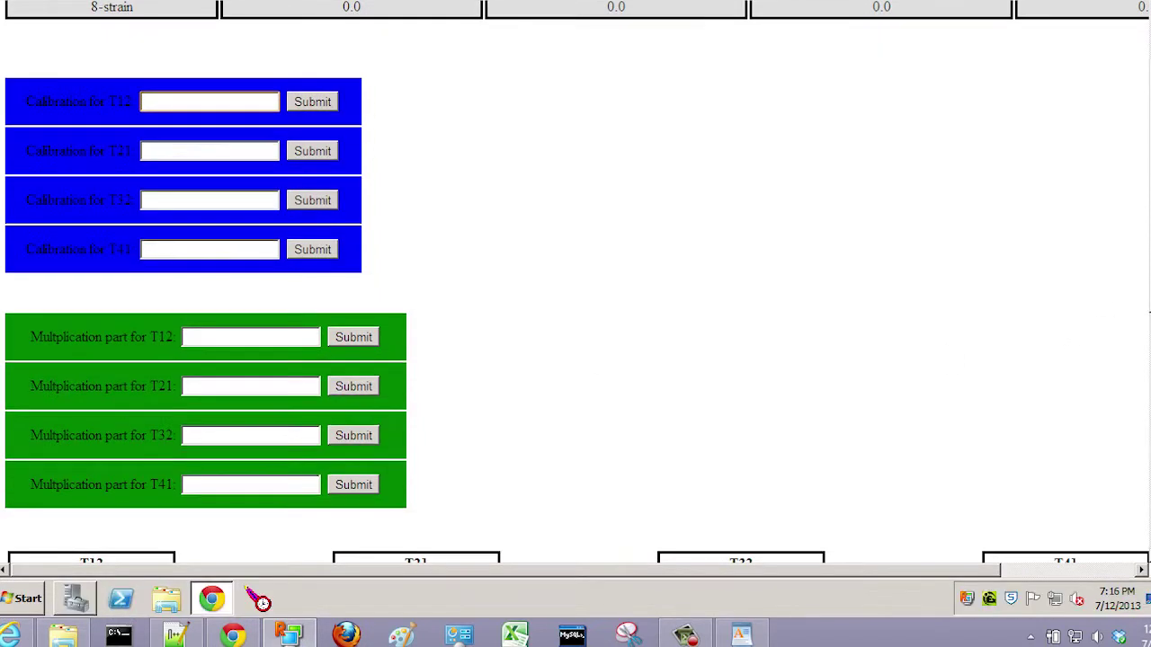
scroll(575, 282, "down", 3)
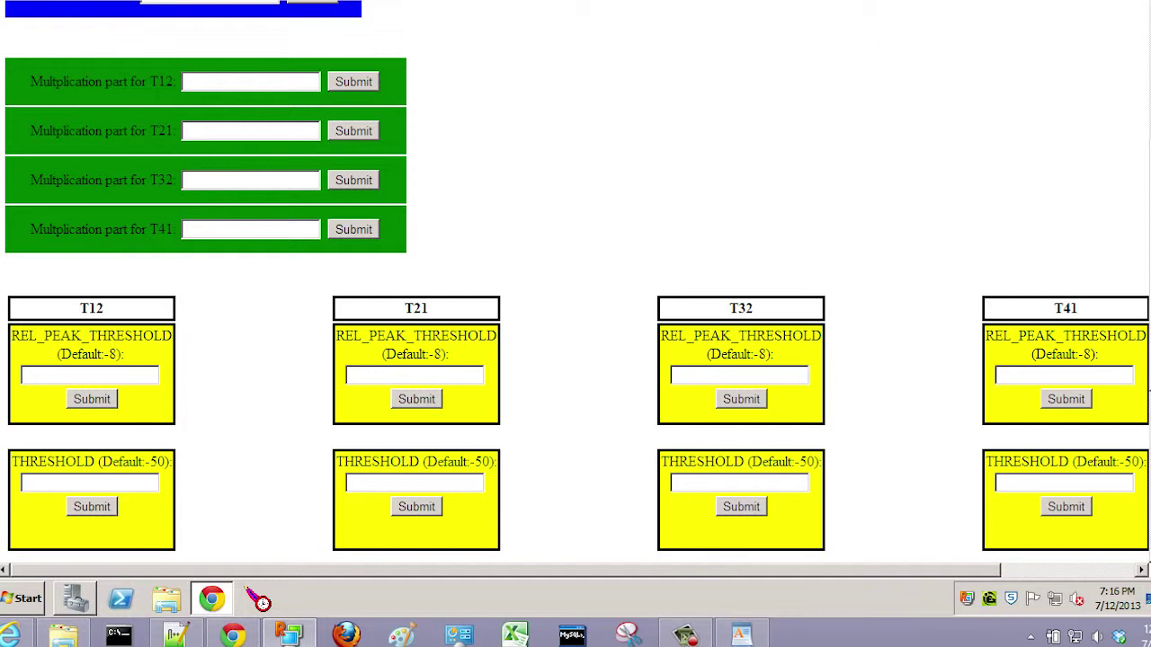
Step: Select the T12 REL_PEAK_THRESHOLD and THRESHOLD fields, then bring Guide.docx up in WordPad
scroll(1148, 391, "down", 1)
scroll(1149, 391, "up", 3)
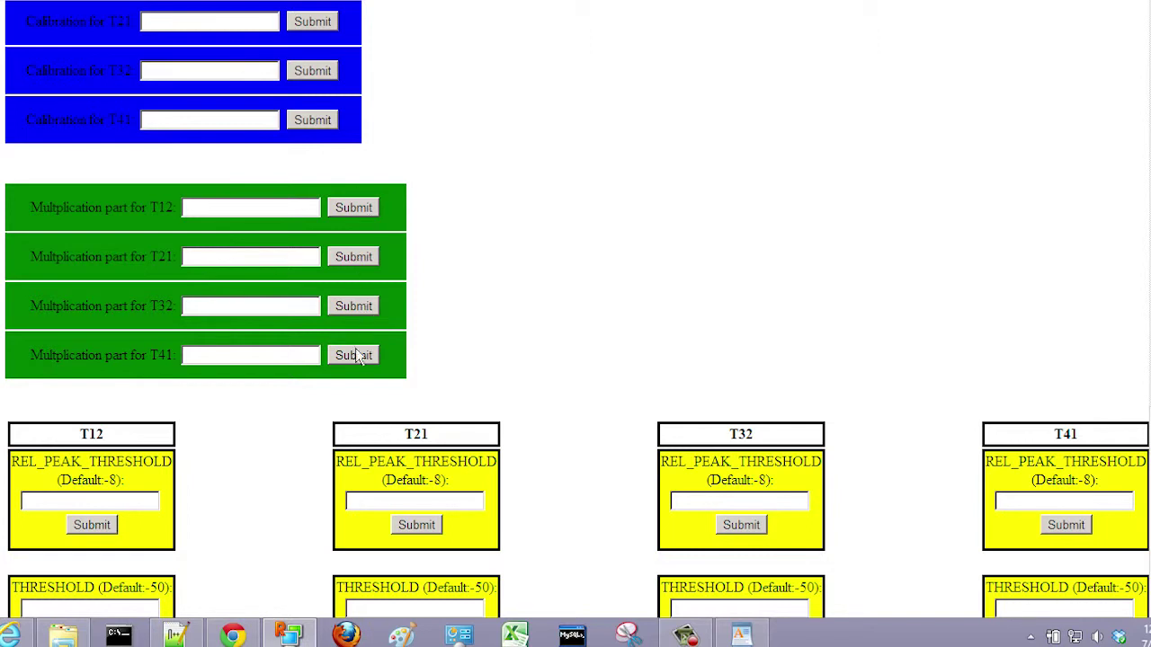
left_click_drag(1149, 378, 1150, 543)
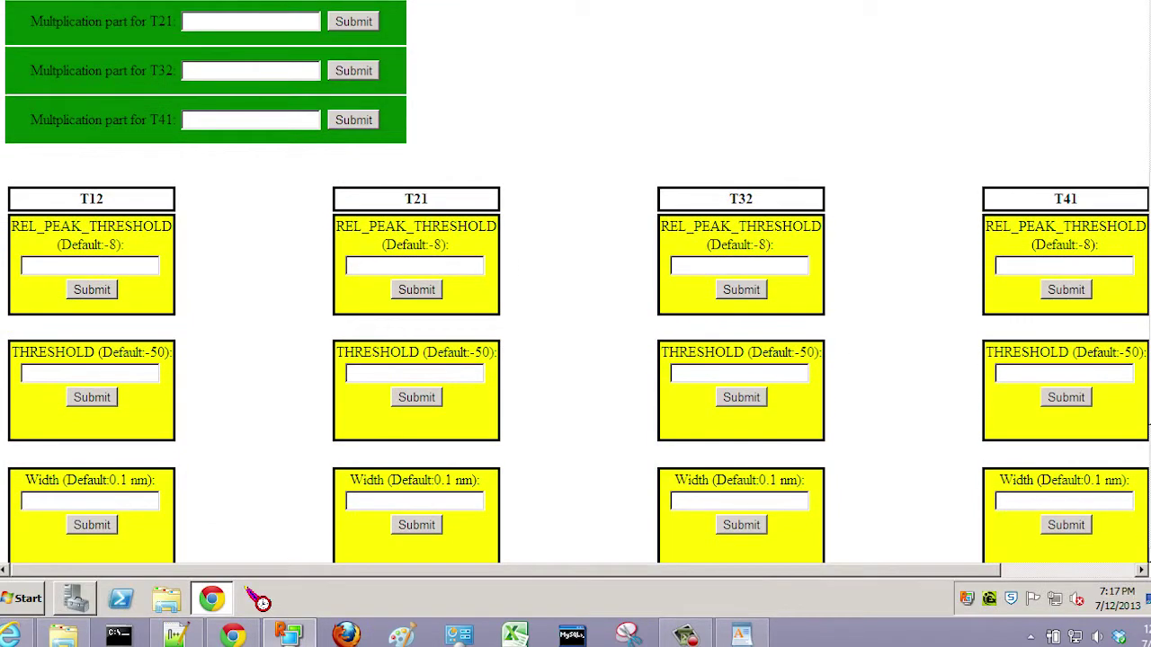
scroll(575, 284, "down", 3)
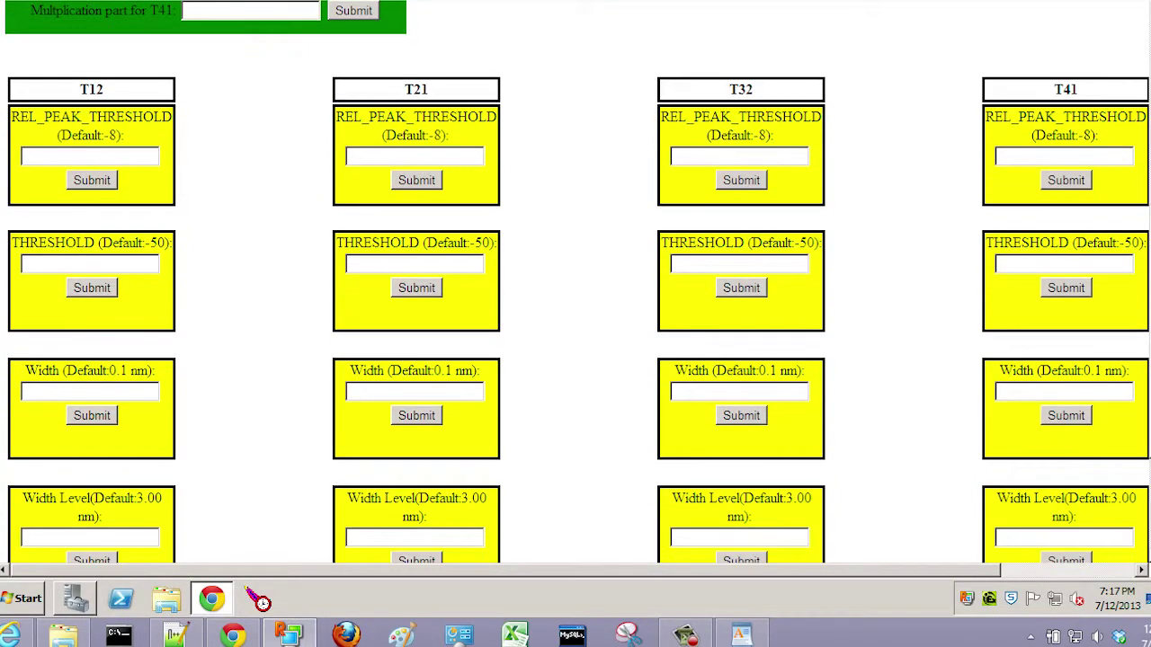
scroll(576, 284, "down", 1)
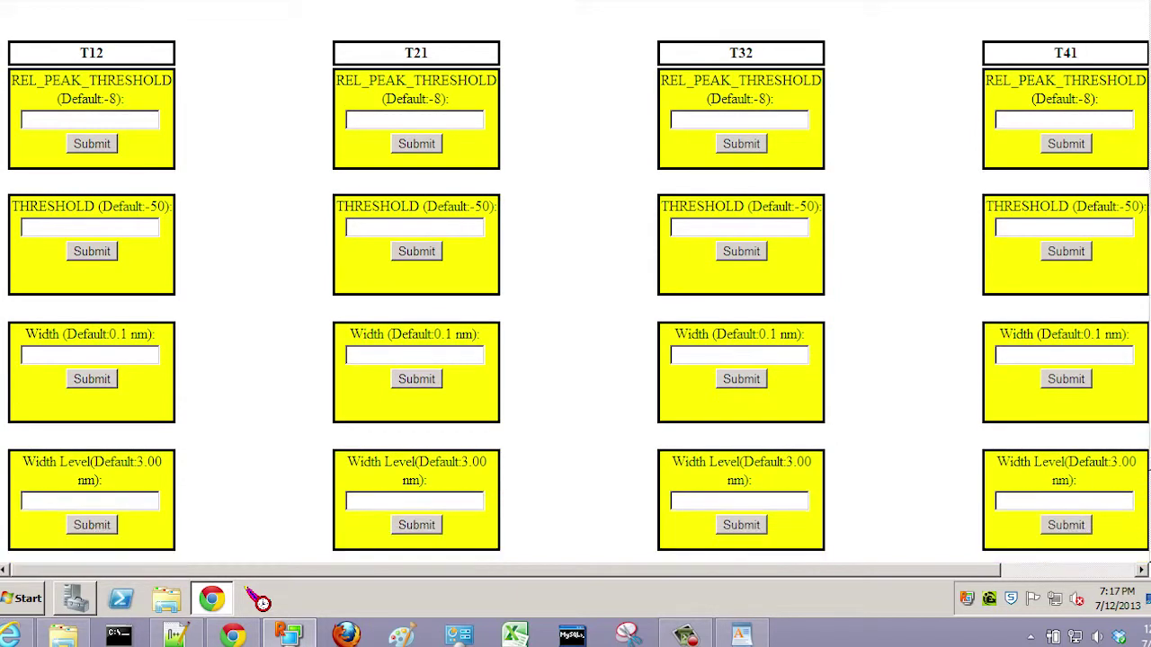
left_click(50, 120)
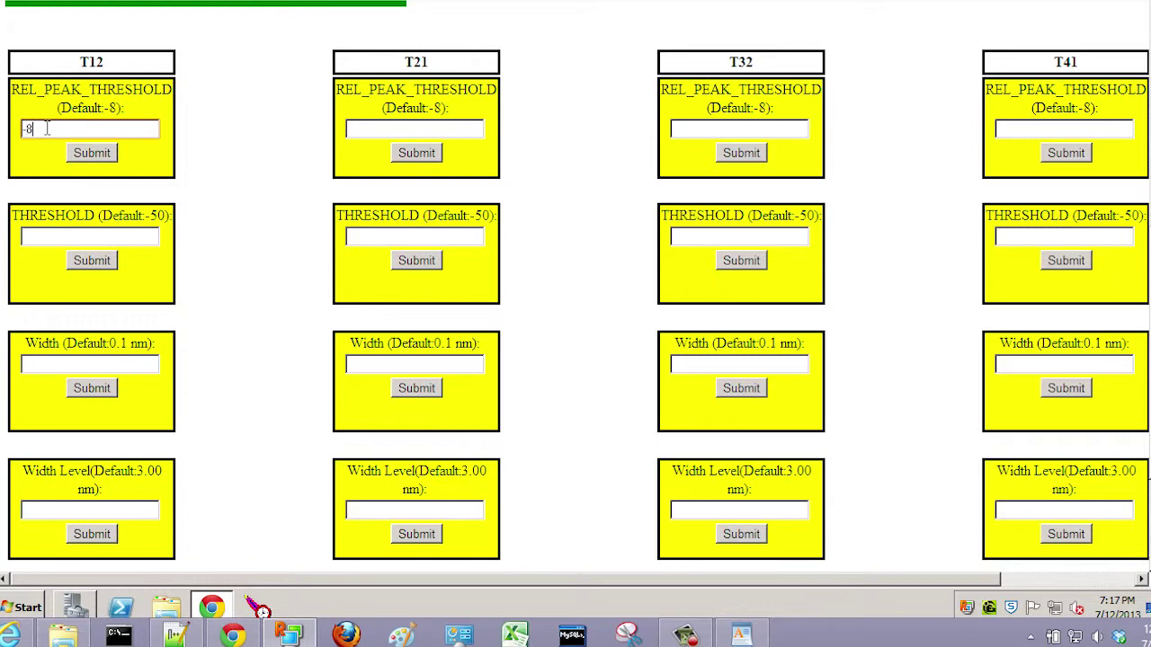
left_click(117, 238)
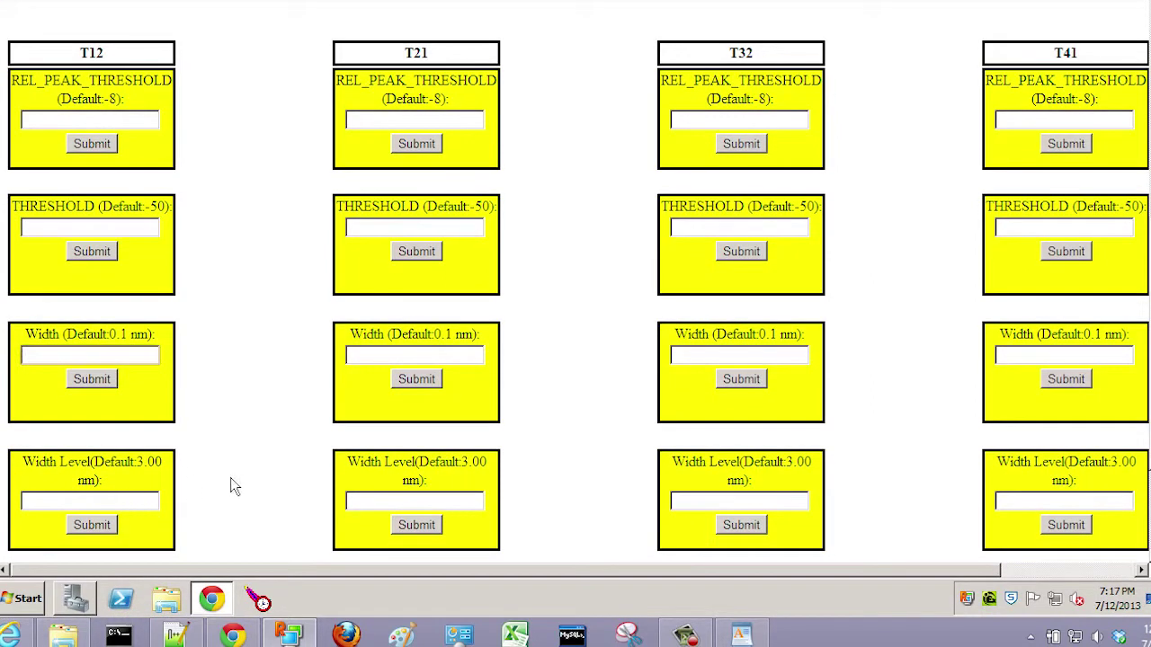
left_click(743, 635)
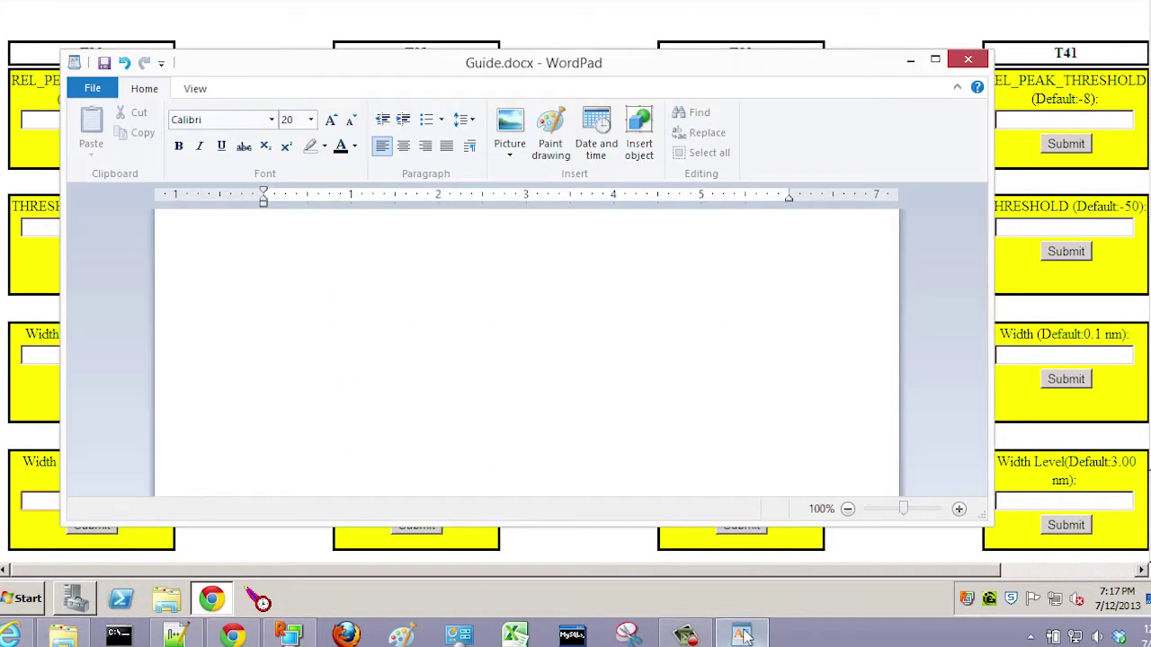
Step: Write 'These are peak detection parameters' in Guide.docx and minimize WordPad
type("These ")
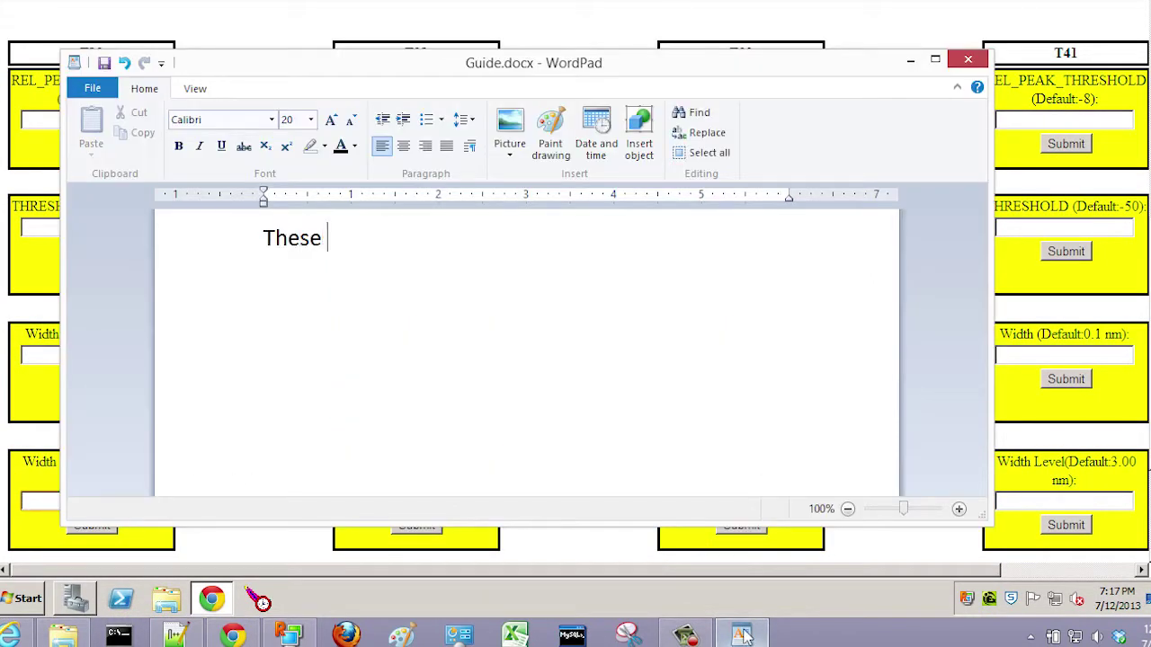
type("are pea")
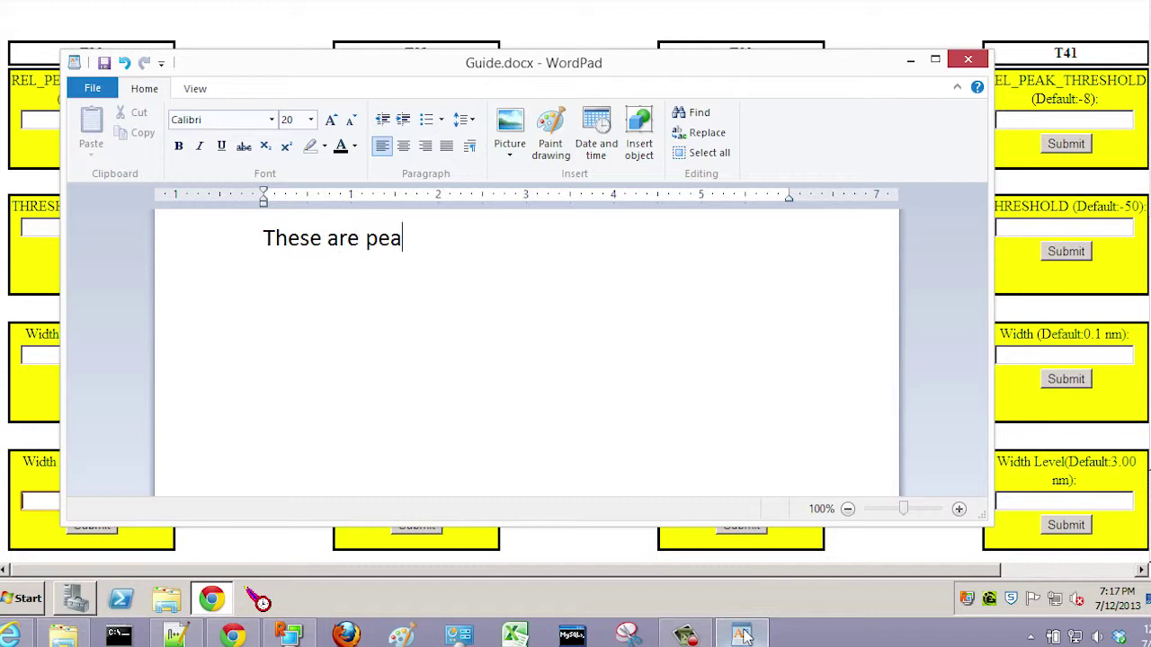
type("k detecti")
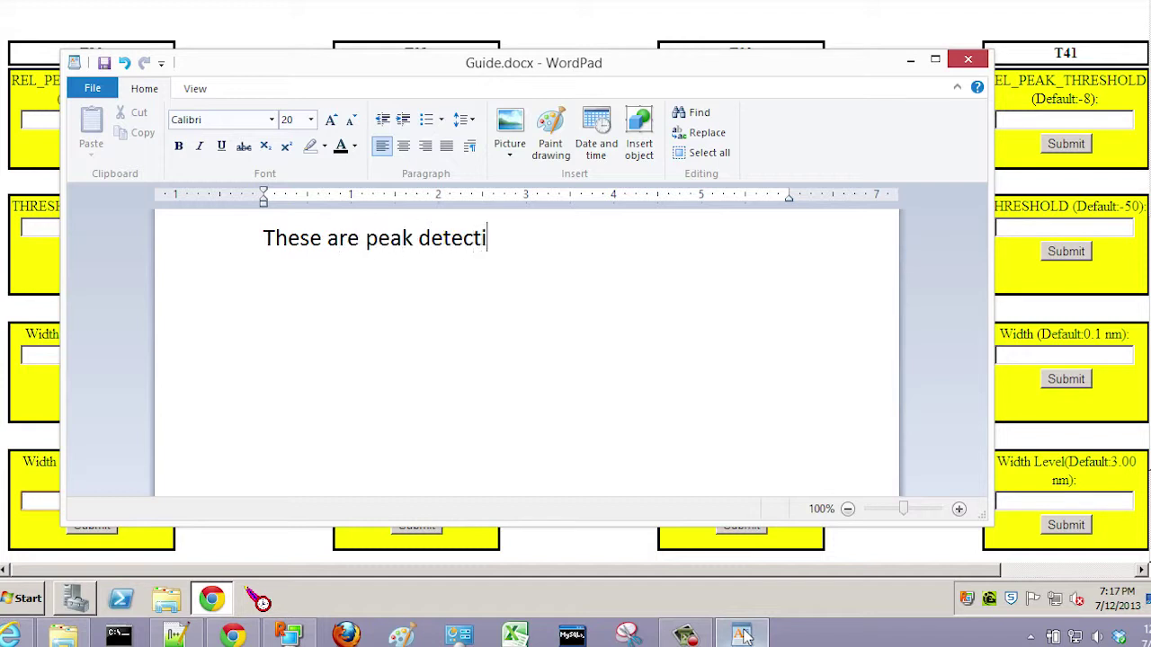
type("on parameter")
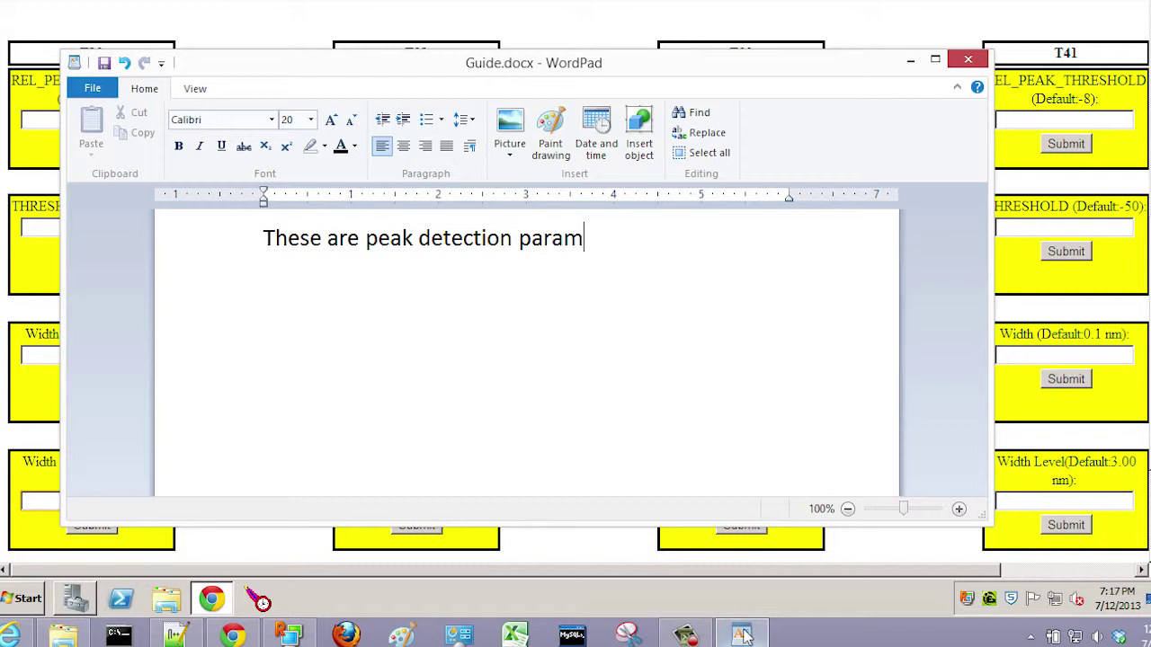
type("s")
left_click(910, 59)
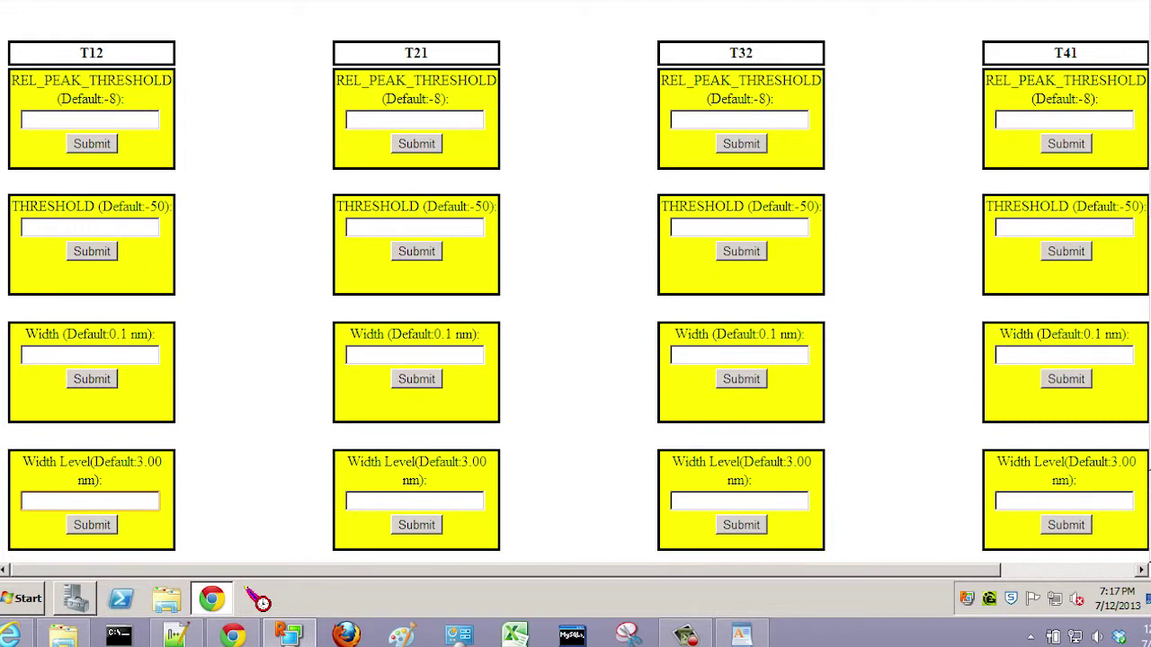
scroll(576, 270, "down", 3)
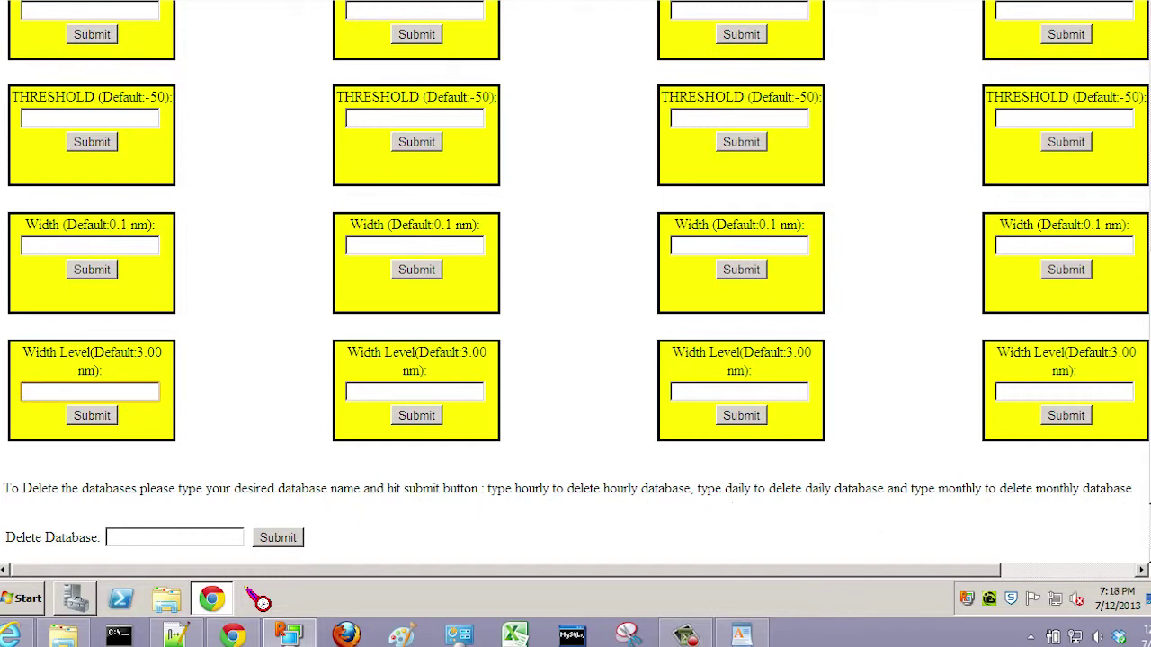
scroll(647, 555, "down", 2)
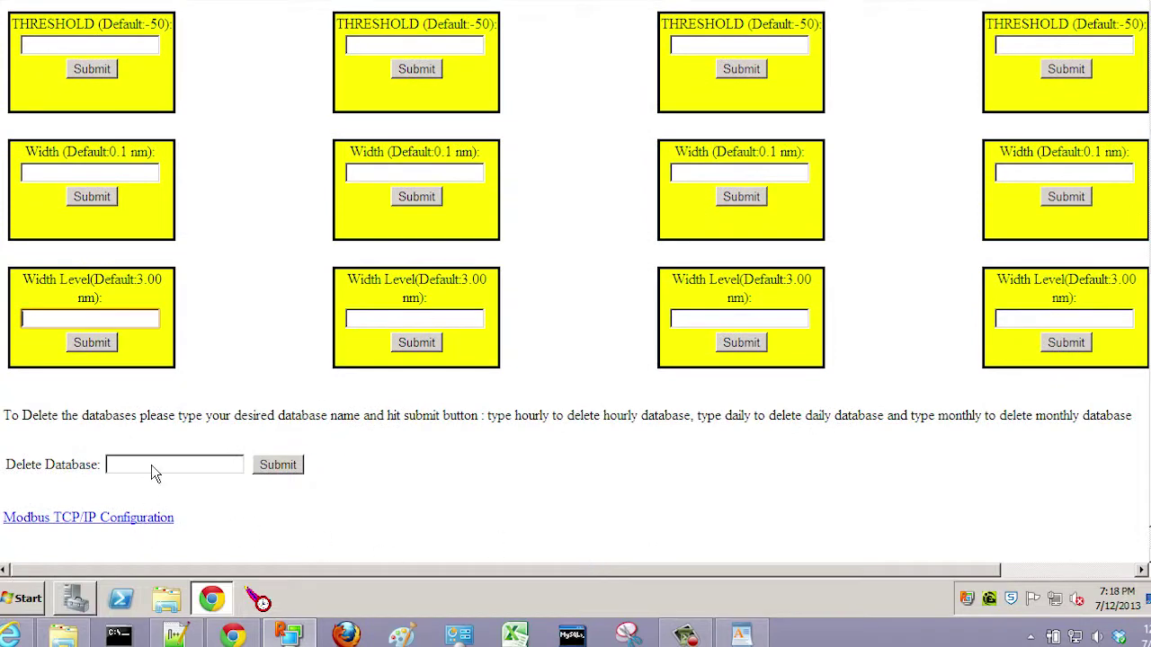
left_click(153, 465)
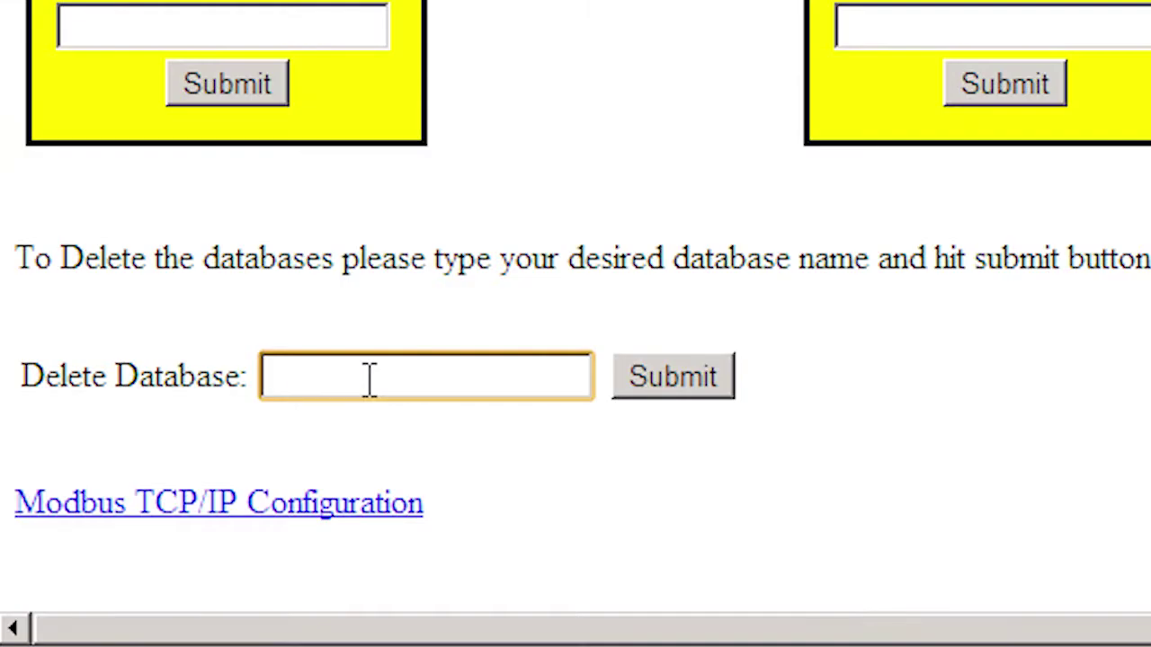
type("hourly")
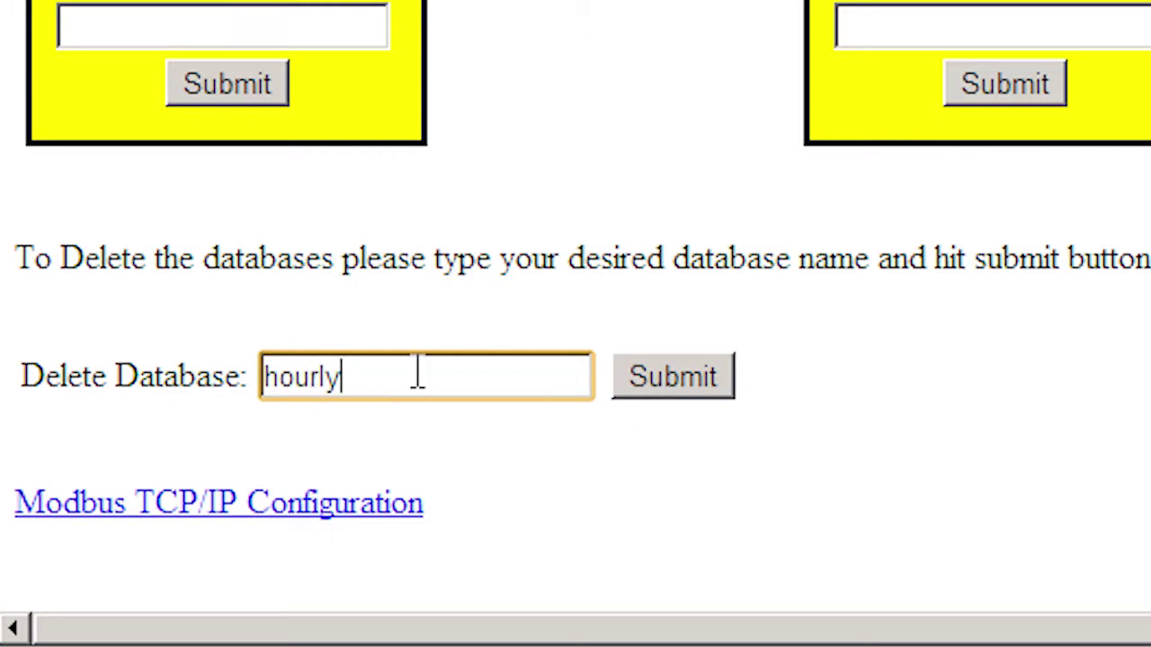
key("BackSpace")
key("BackSpace")
key("BackSpace")
key("BackSpace")
key("BackSpace")
key("BackSpace")
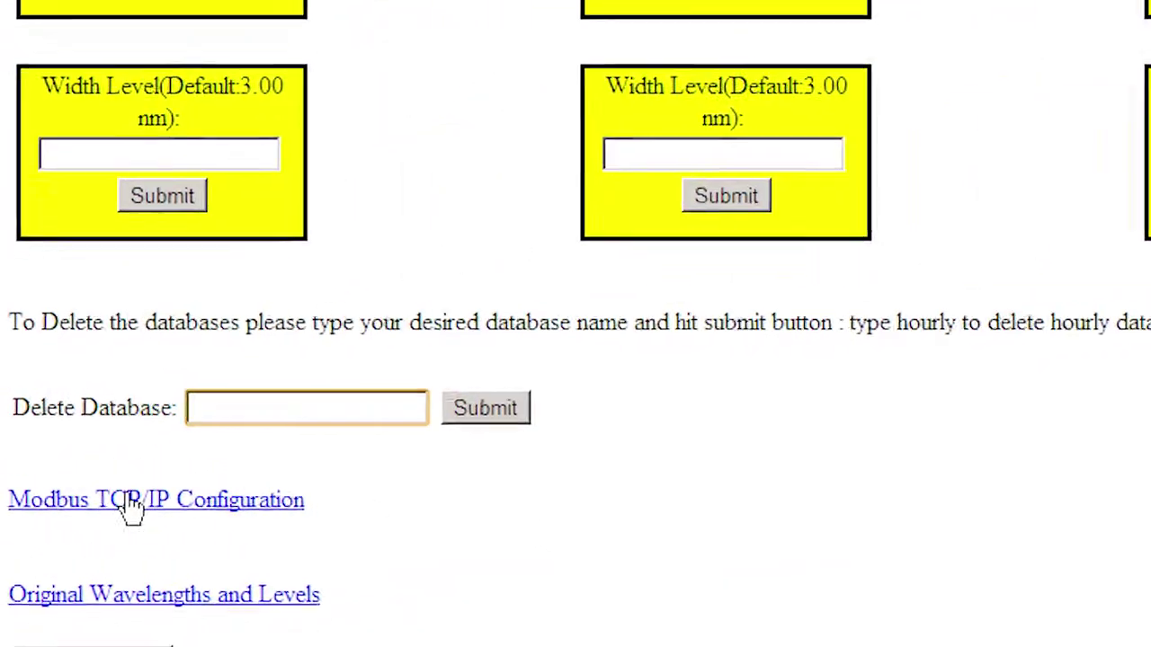
Step: Open the Modbus TCP/IP Configuration page in a new tab and select its Slave Address field
right_click(132, 508)
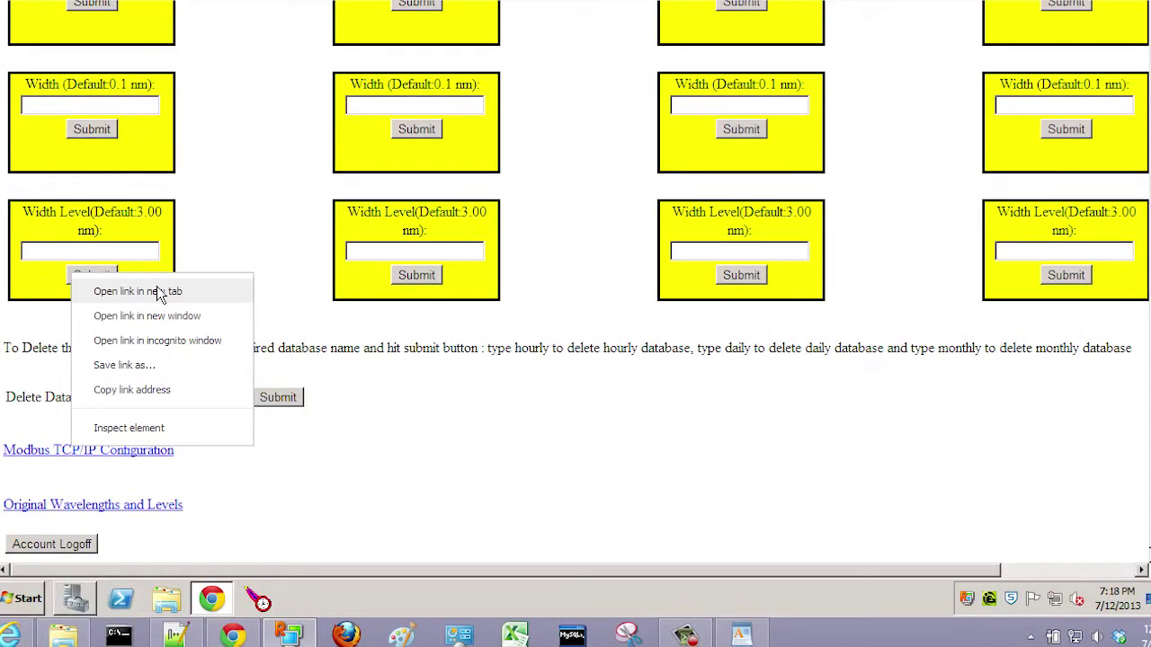
left_click(160, 293)
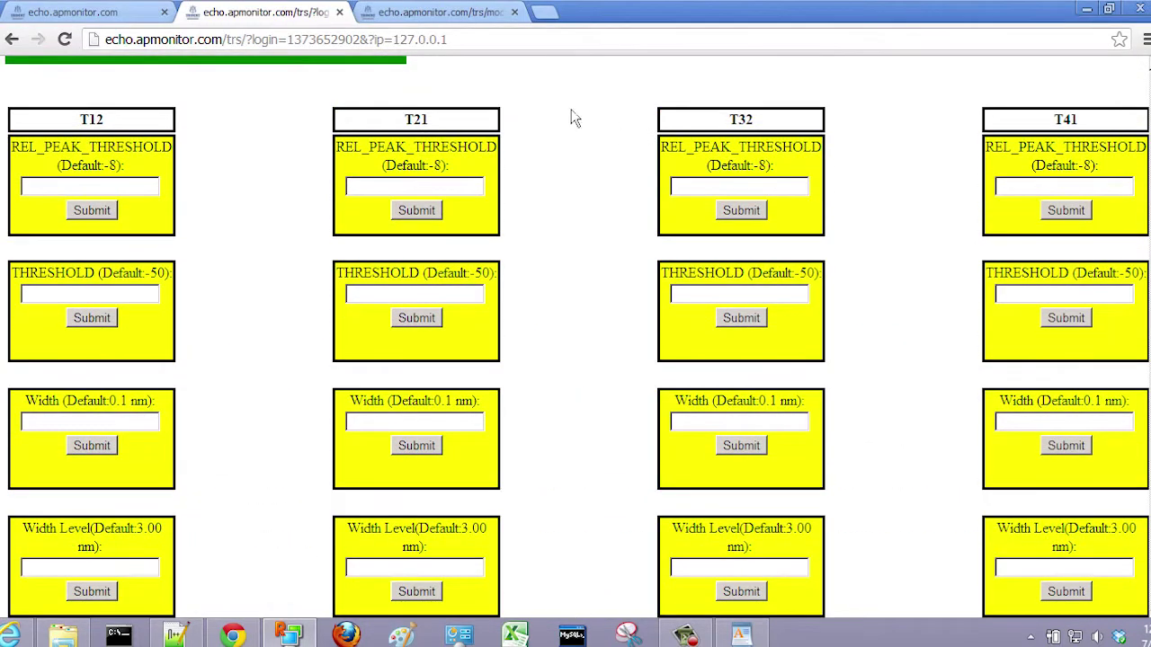
left_click(441, 12)
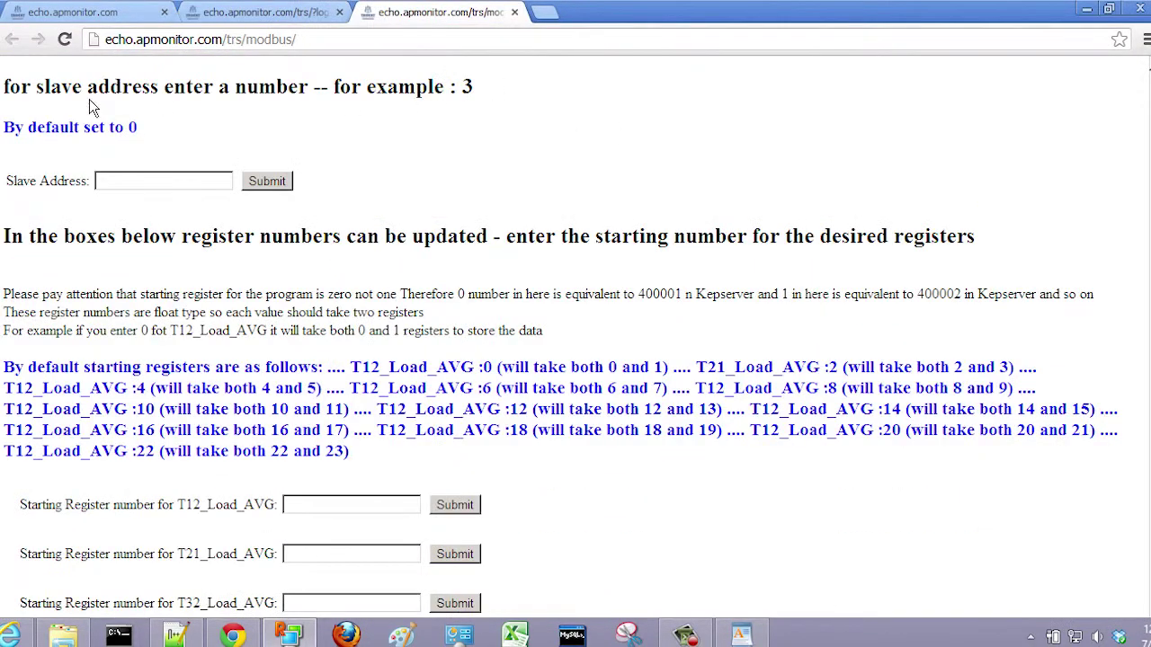
left_click(135, 182)
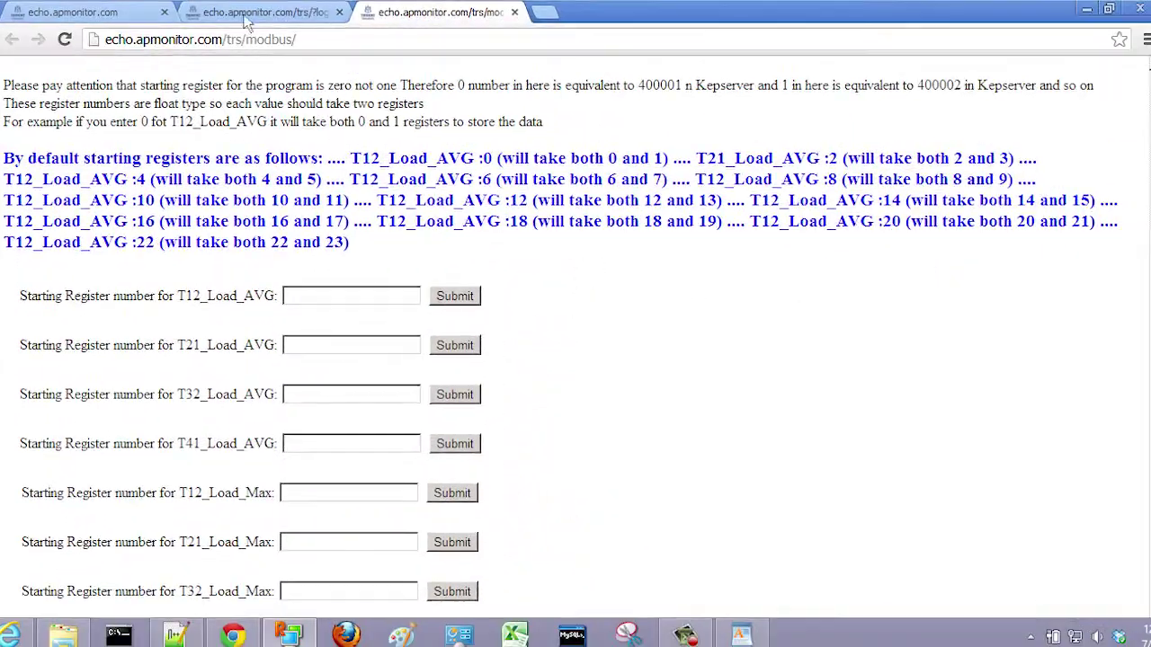
Step: Open Original Wavelengths and Levels in a new tab, browse its table, then return to the settings tab
left_click(259, 14)
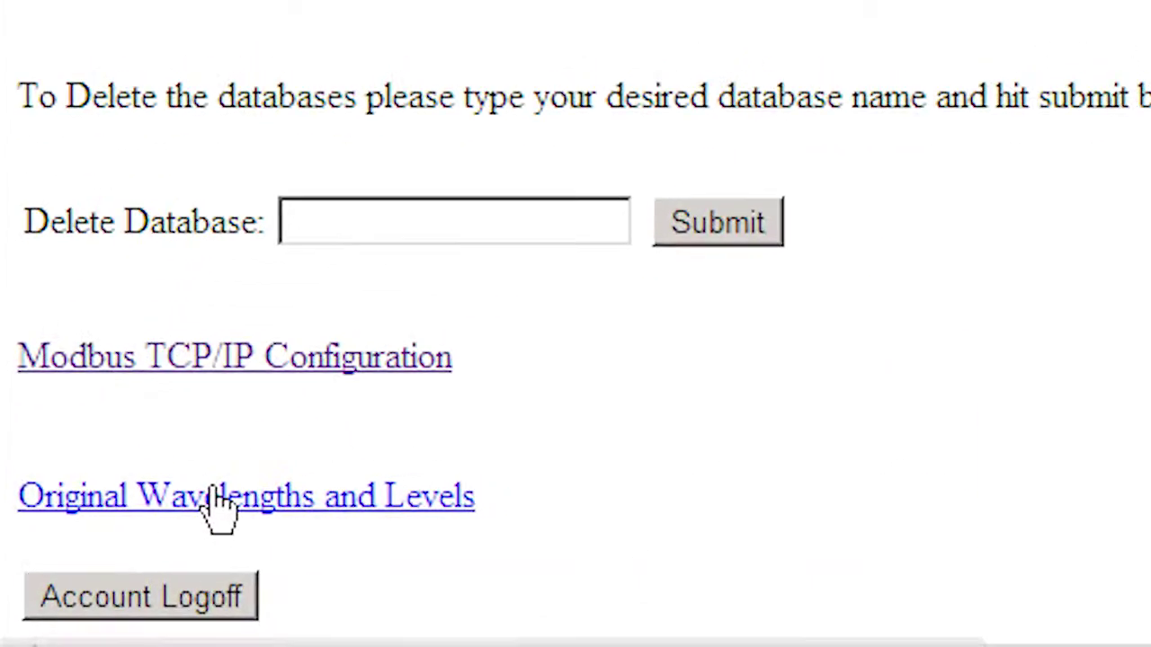
right_click(106, 508)
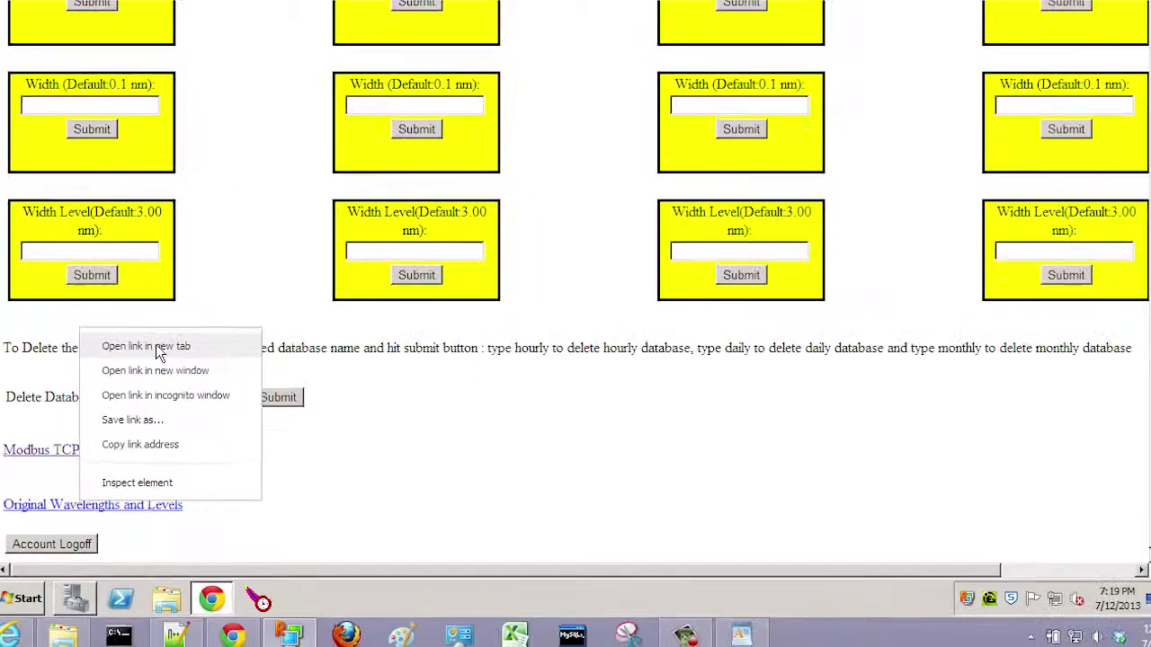
left_click(250, 256)
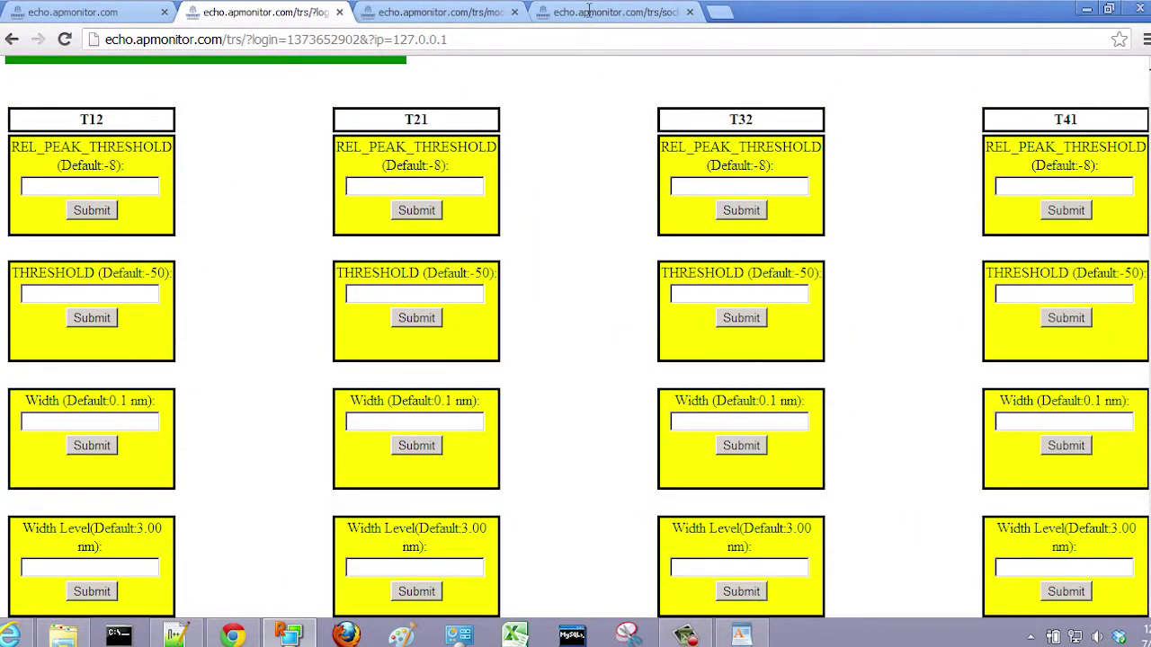
left_click(590, 10)
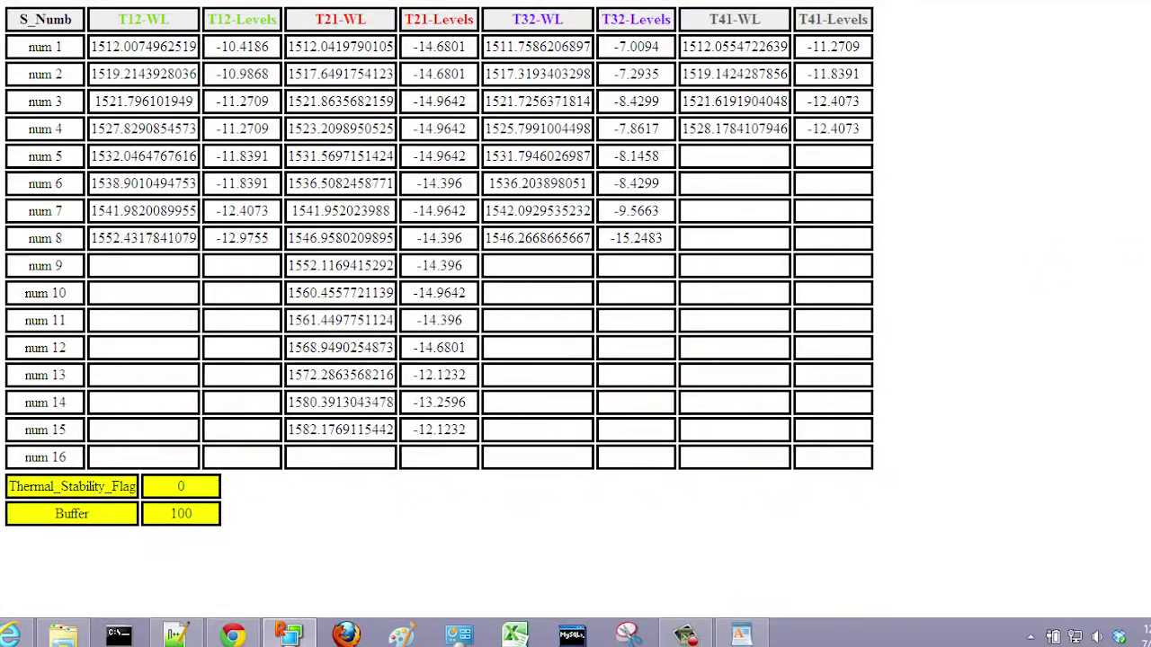
scroll(440, 234, "down", 2)
scroll(441, 306, "down", 1)
scroll(440, 305, "up", 4)
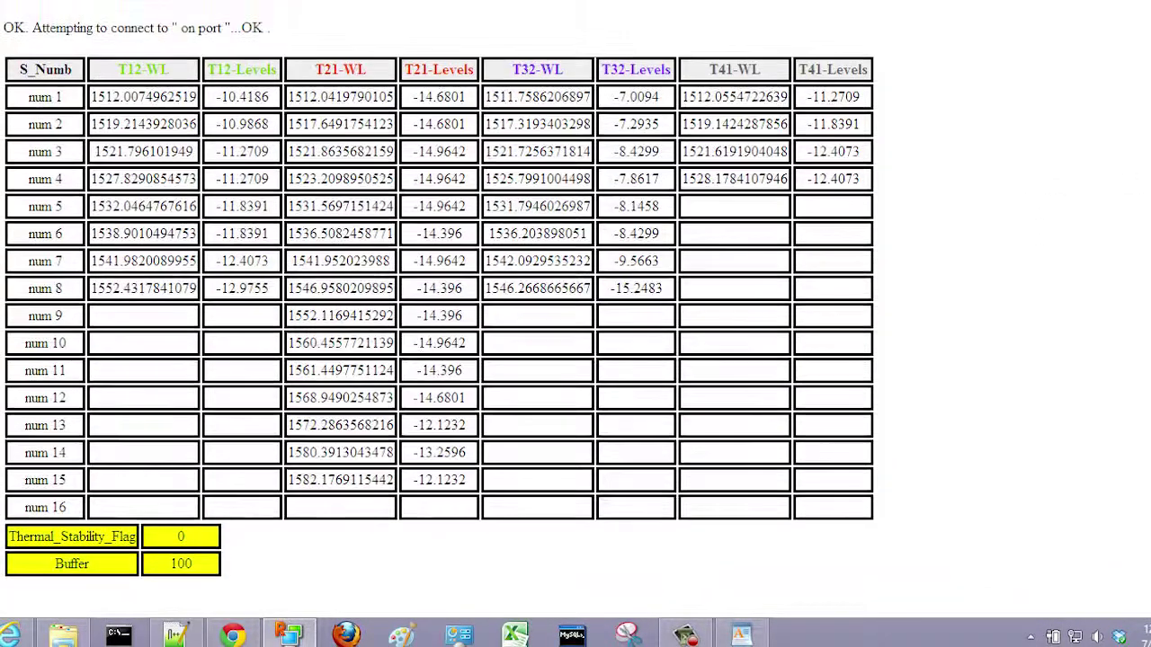
scroll(576, 309, "up", 1)
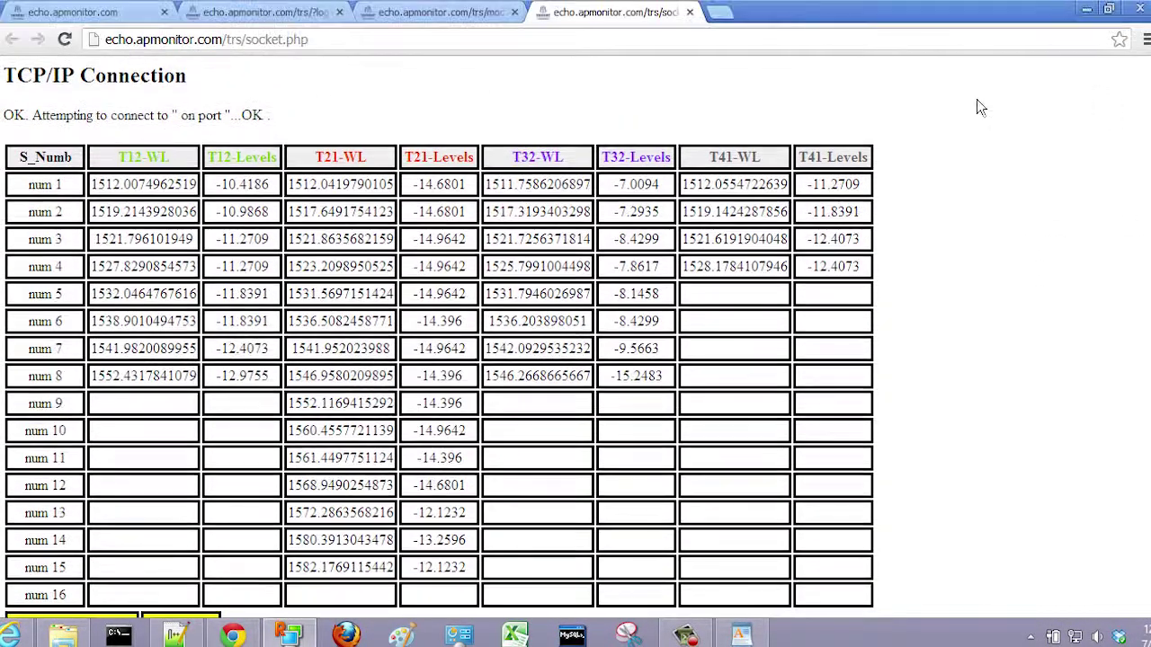
left_click(265, 14)
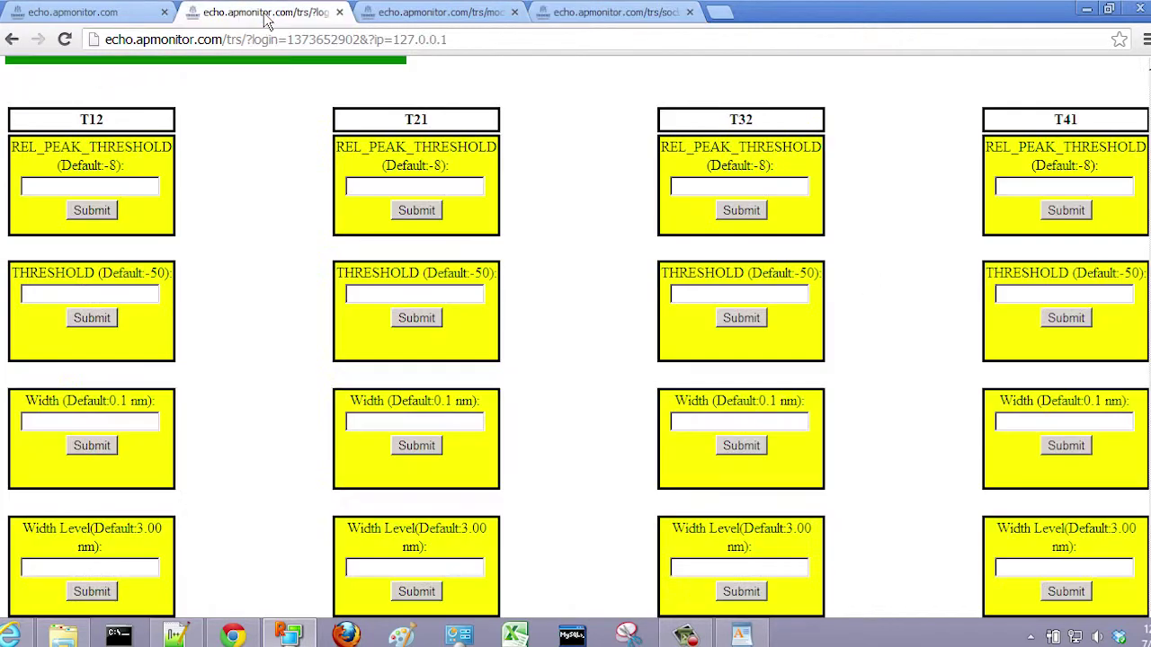